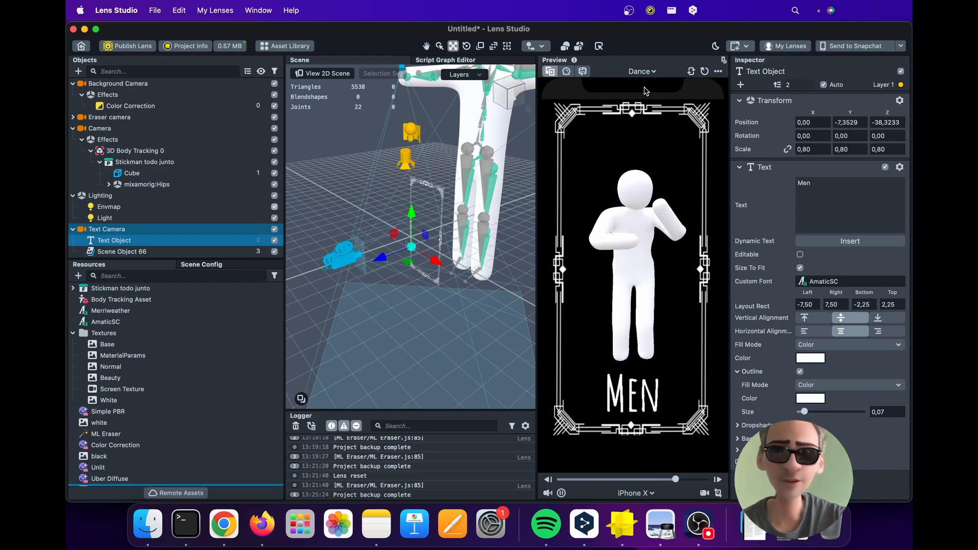
Preview the finished stickman lens with the Body clip and again with the Dance clip.
{"action": "left_click", "coordinate": [642, 71]}
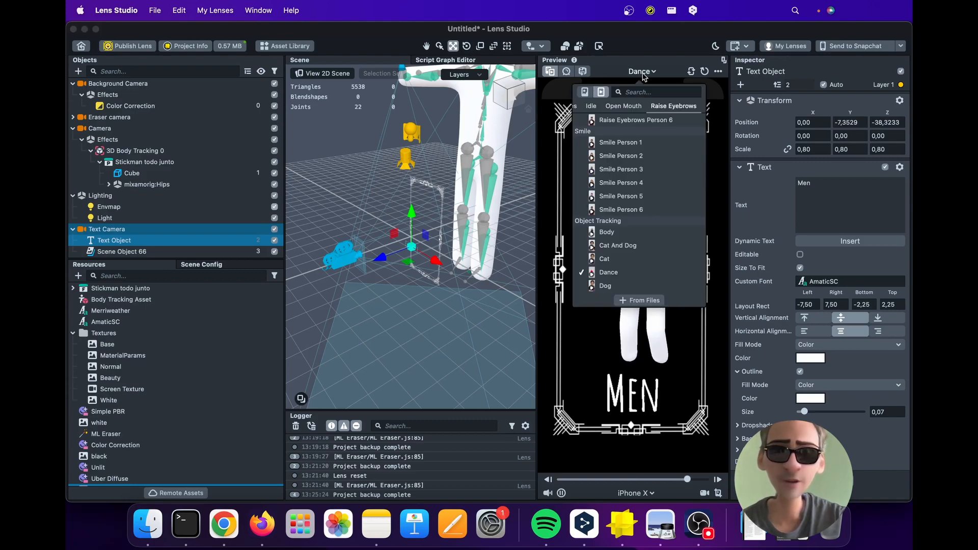
{"action": "left_click", "coordinate": [628, 234]}
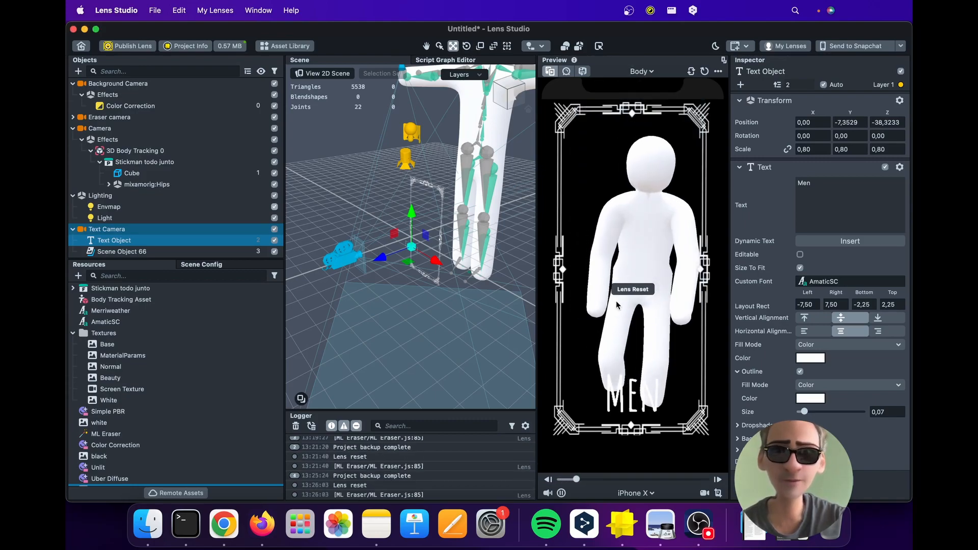
{"action": "left_click", "coordinate": [642, 72]}
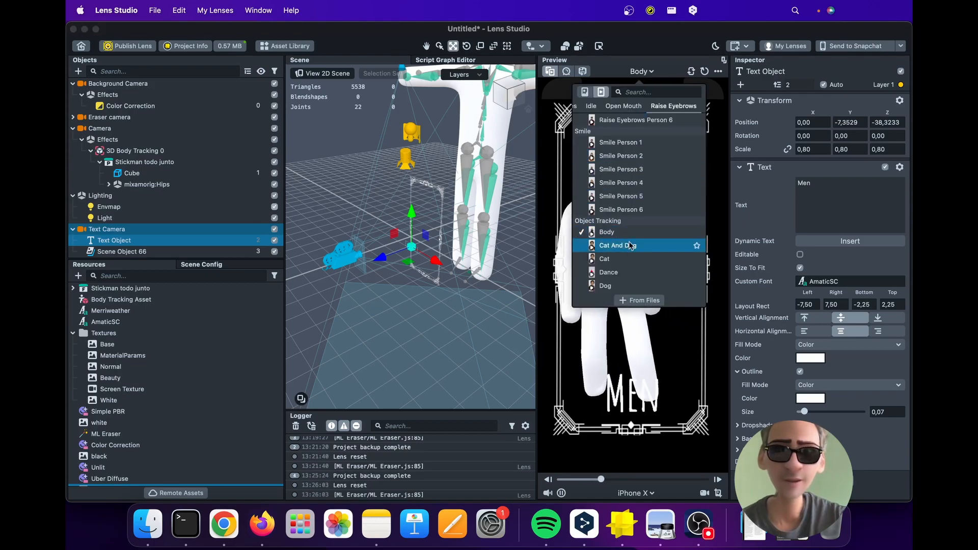
{"action": "left_click", "coordinate": [619, 278]}
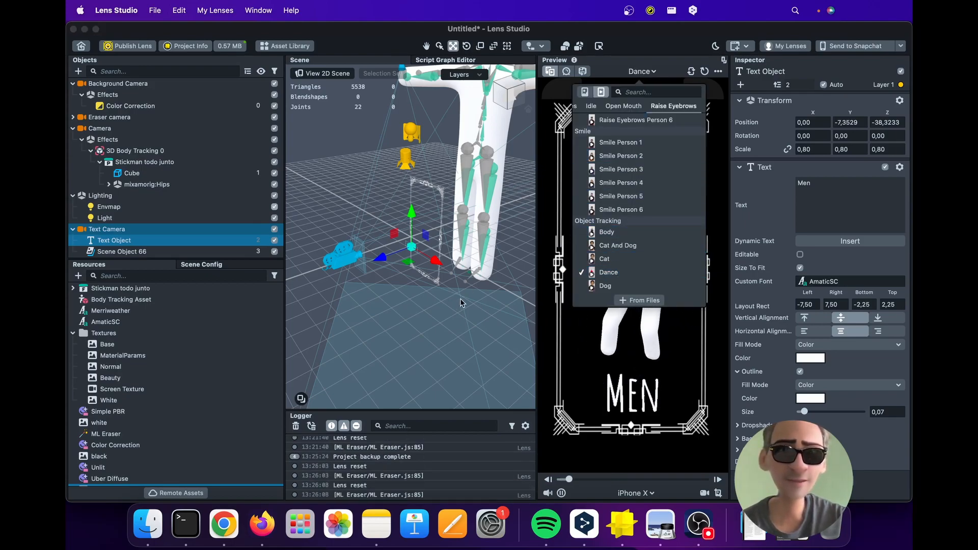
Close the current project without saving it and create a new empty project.
{"action": "left_click", "coordinate": [81, 46]}
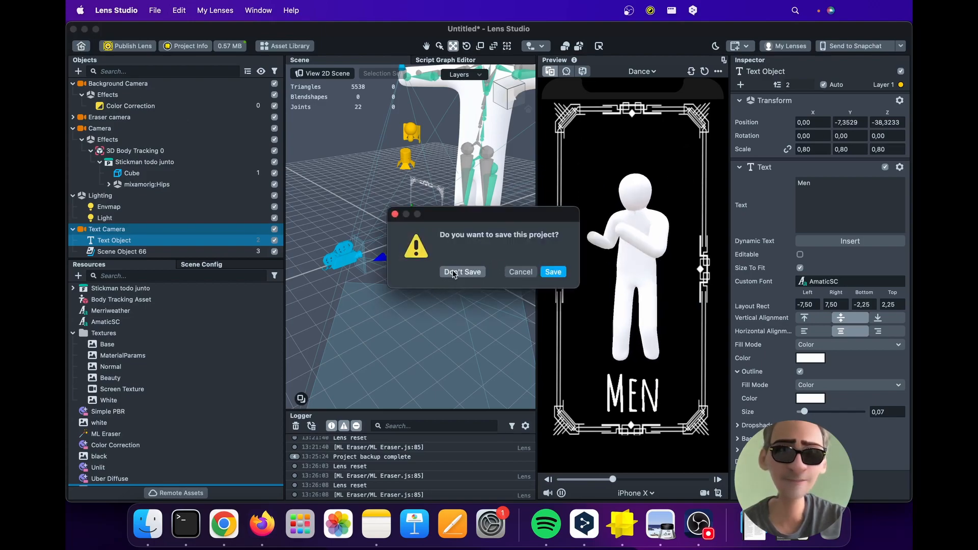
{"action": "left_click", "coordinate": [454, 272]}
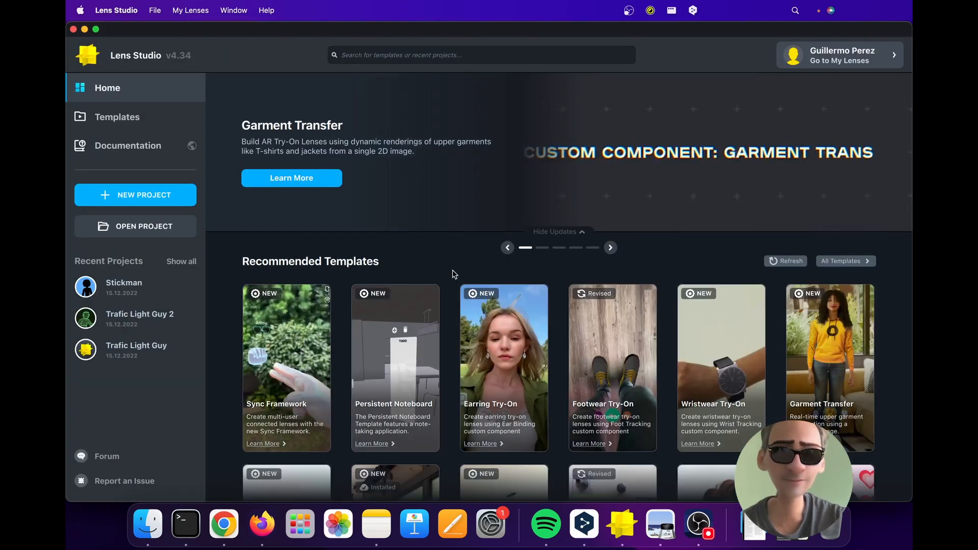
{"action": "left_click", "coordinate": [166, 196]}
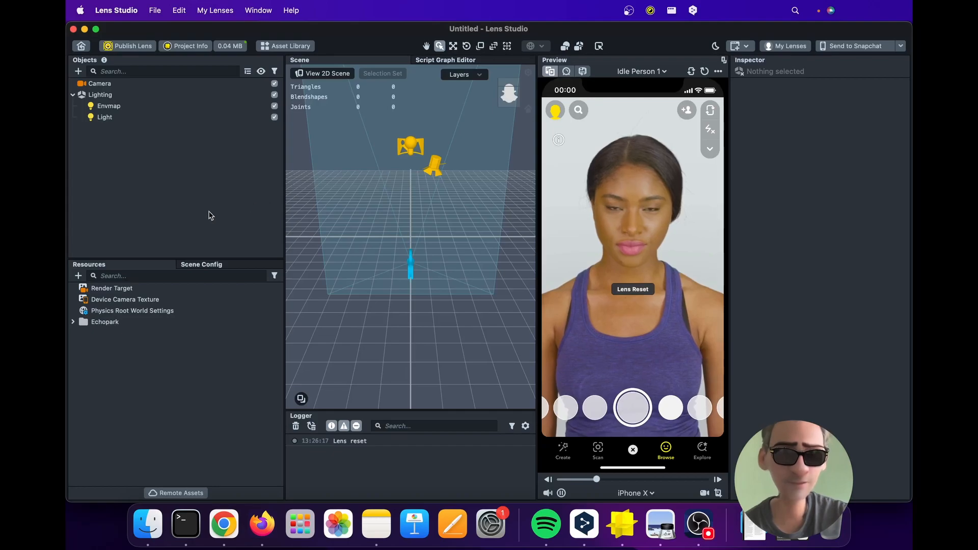
Import Stickman.fbx from the Stickman folder into the project resources, keeping the default FBX import options.
{"action": "left_click", "coordinate": [78, 275]}
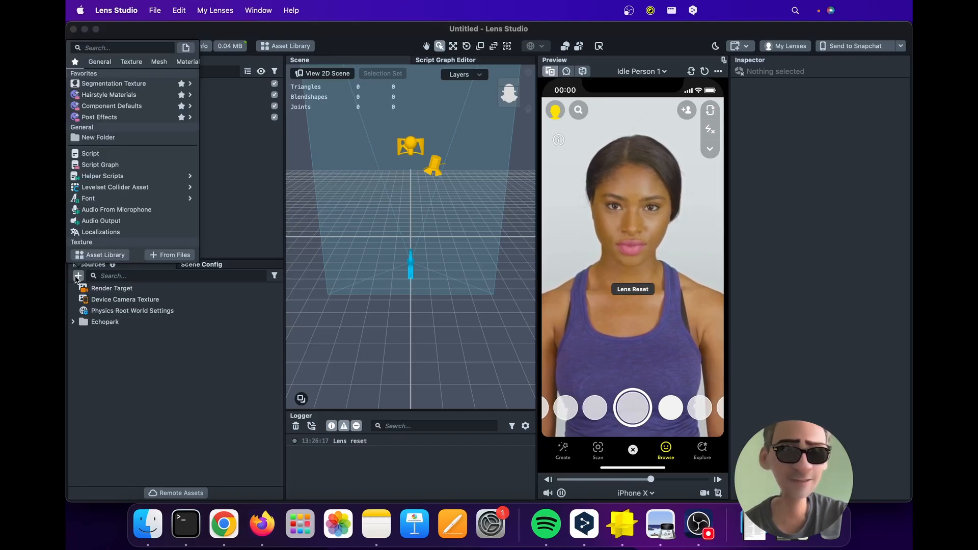
{"action": "left_click", "coordinate": [170, 255]}
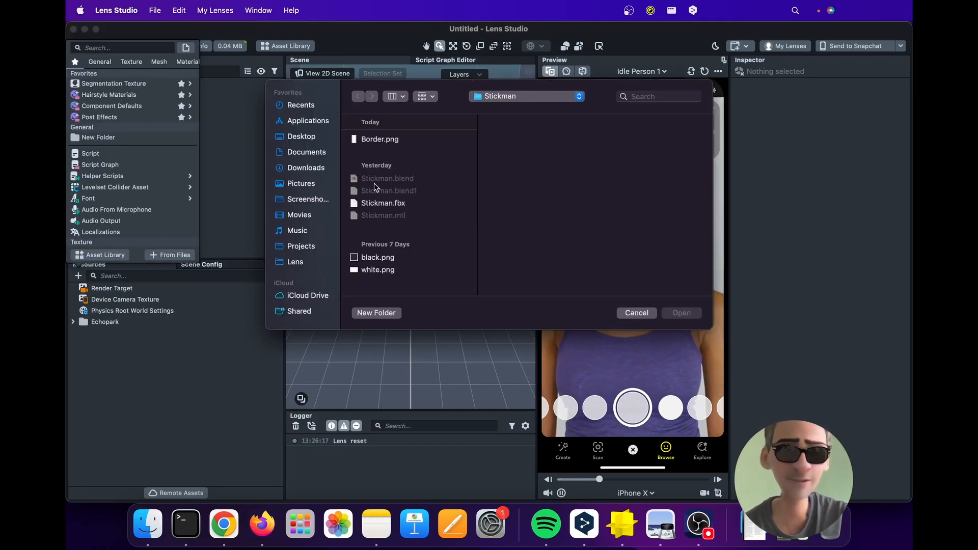
{"action": "left_click", "coordinate": [381, 203]}
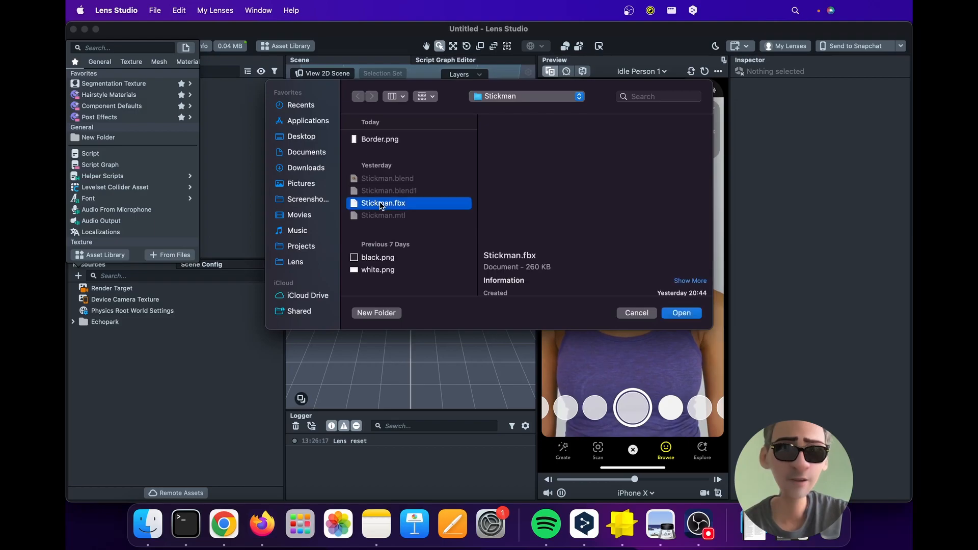
{"action": "left_click", "coordinate": [678, 315]}
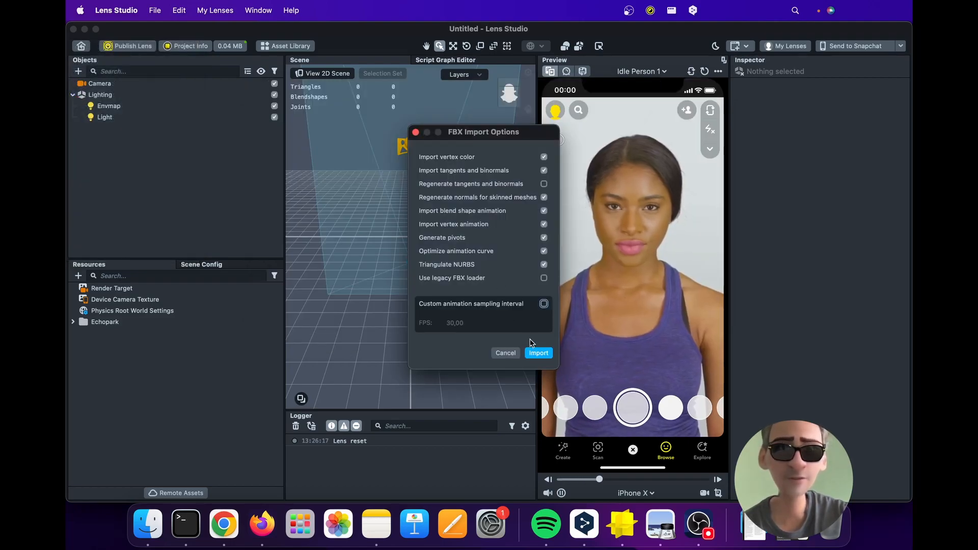
{"action": "left_click", "coordinate": [538, 353]}
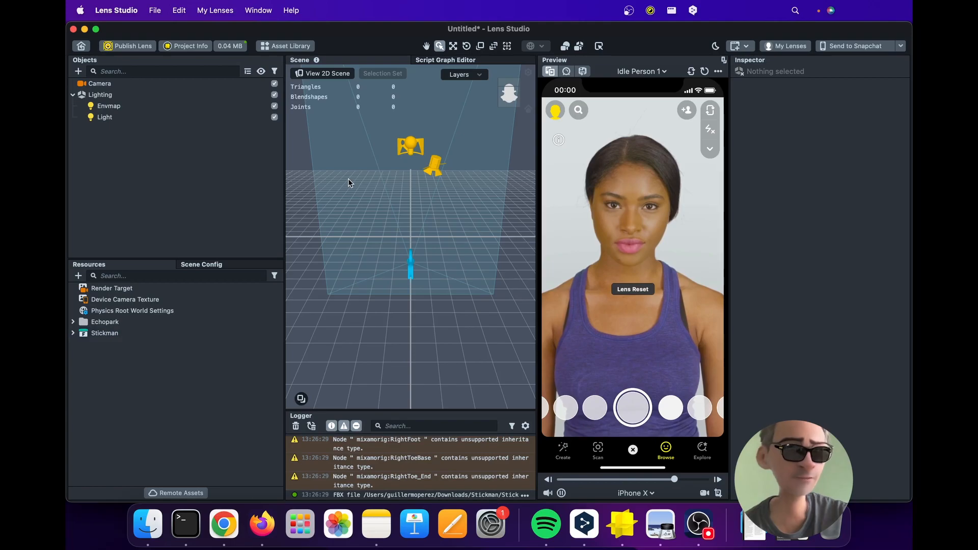
Collapse the Lighting group and expand the imported Stickman resource to select its prefab.
{"action": "left_click", "coordinate": [69, 108]}
{"action": "left_click", "coordinate": [73, 95]}
{"action": "left_click", "coordinate": [127, 334]}
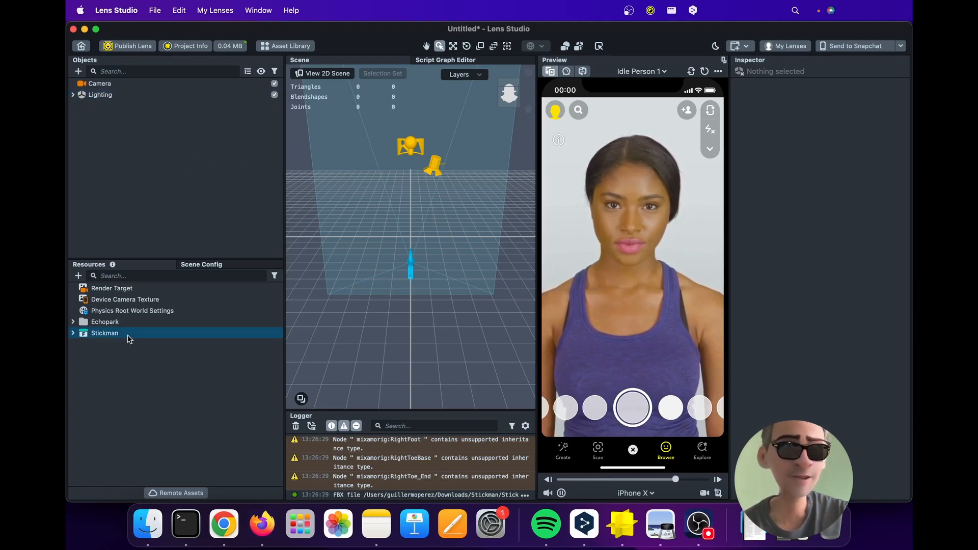
{"action": "left_click", "coordinate": [72, 333]}
{"action": "left_click", "coordinate": [122, 344]}
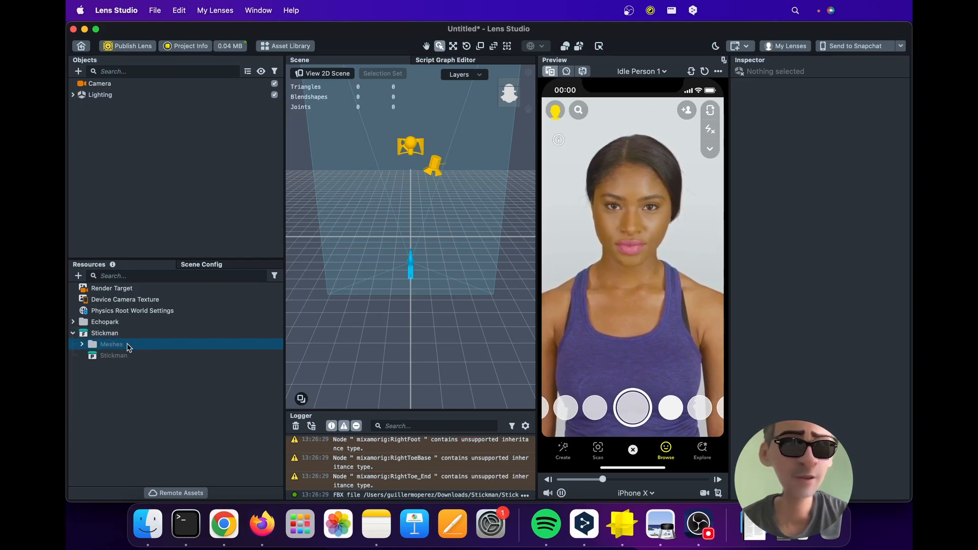
{"action": "left_click", "coordinate": [121, 355]}
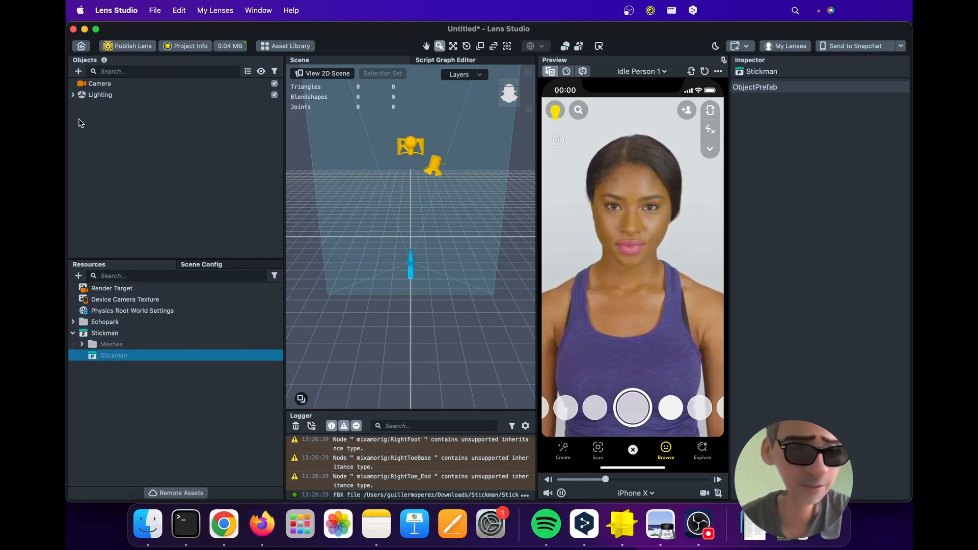
Add a Full Body Tracking object from Object Tracking 3D under the Camera.
{"action": "left_click", "coordinate": [96, 83]}
{"action": "left_click", "coordinate": [78, 71]}
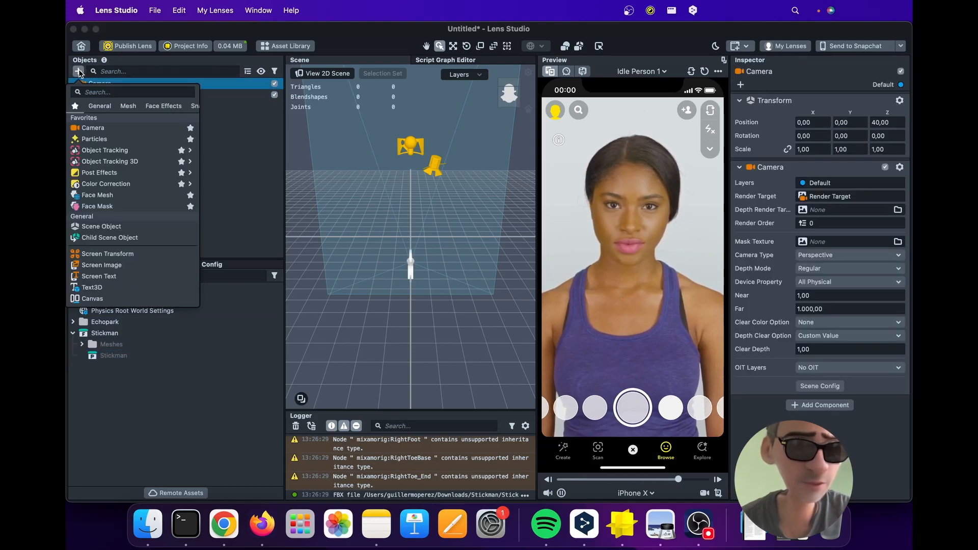
{"action": "mouse_move", "coordinate": [121, 162]}
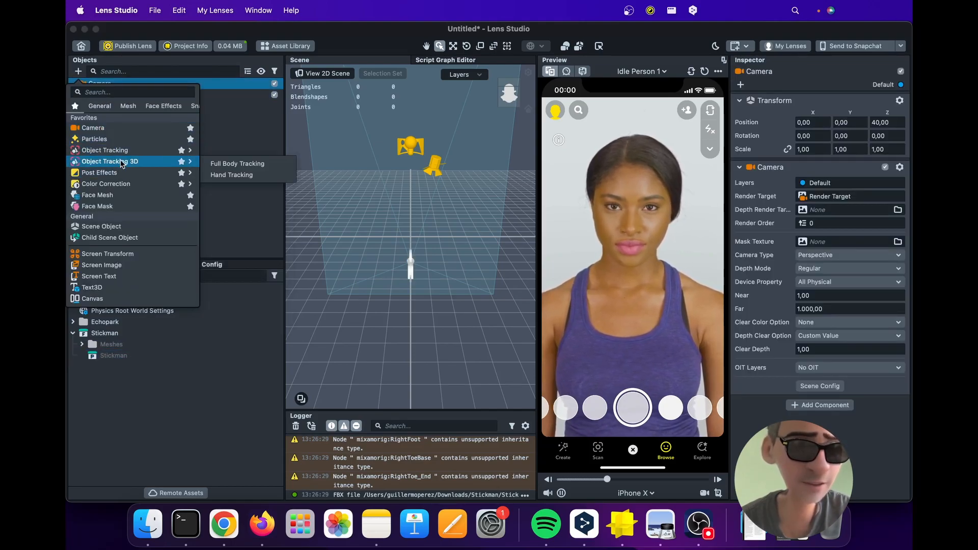
{"action": "left_click", "coordinate": [226, 164]}
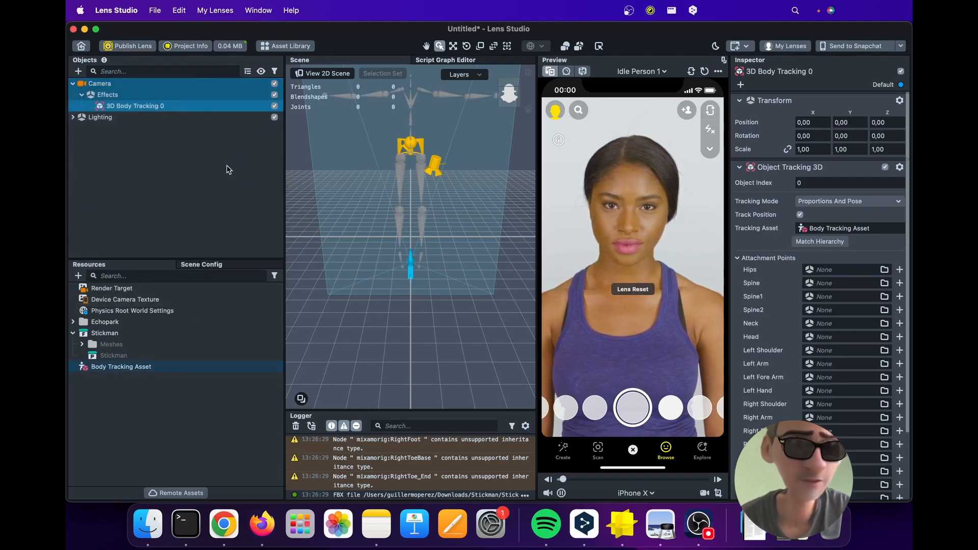
Place the Stickman prefab in the scene as a child of the 3D Body Tracking 0 object.
{"action": "left_click", "coordinate": [125, 369]}
{"action": "left_click", "coordinate": [131, 356]}
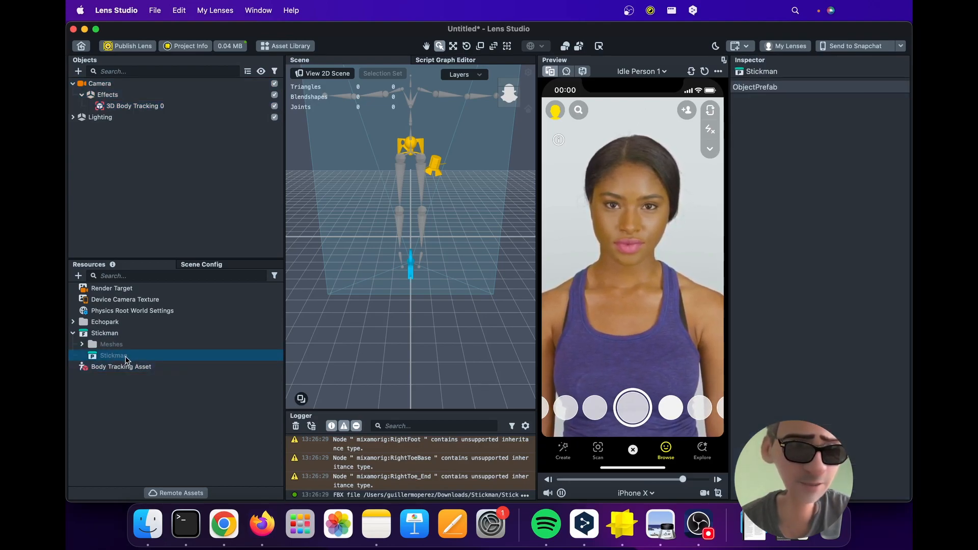
{"action": "left_click_drag", "start_coordinate": [163, 150], "coordinate": [151, 105]}
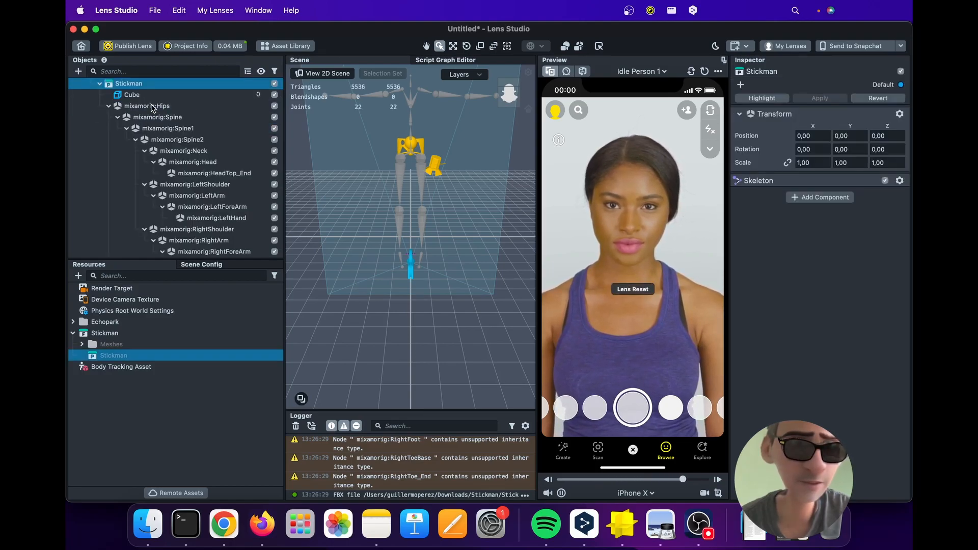
{"action": "scroll", "coordinate": [151, 104], "scroll_direction": "up", "scroll_amount": 3}
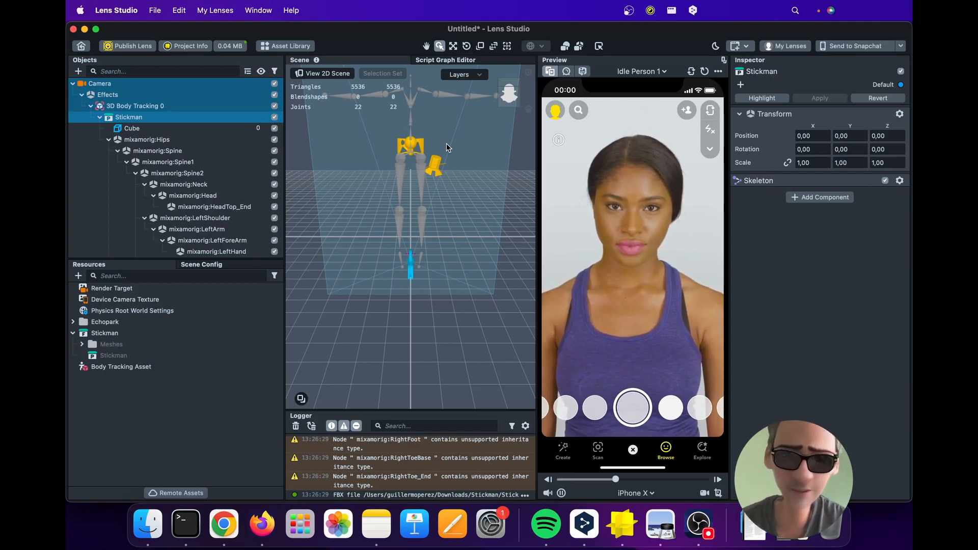
Switch the preview video to the Body clip from the Object Tracking group.
{"action": "left_click", "coordinate": [645, 71]}
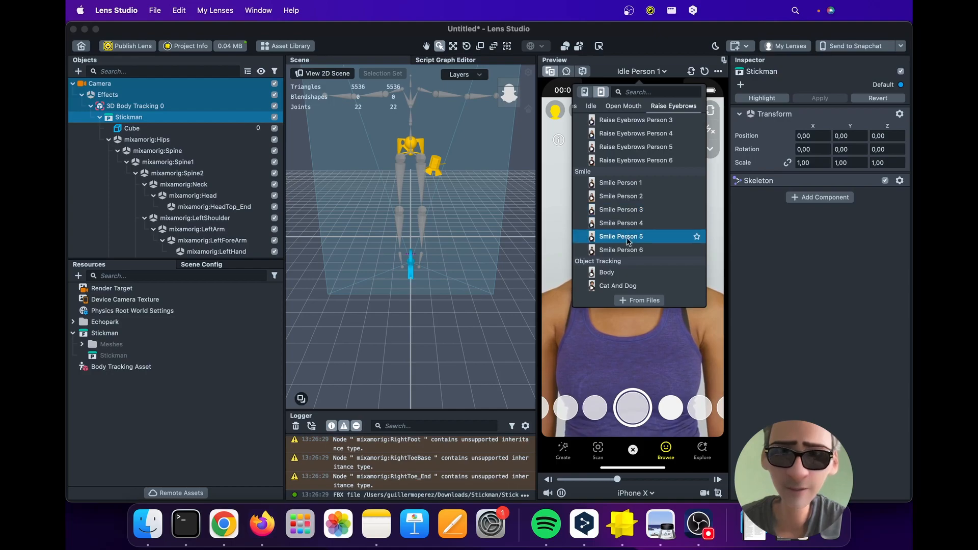
{"action": "left_click", "coordinate": [613, 274]}
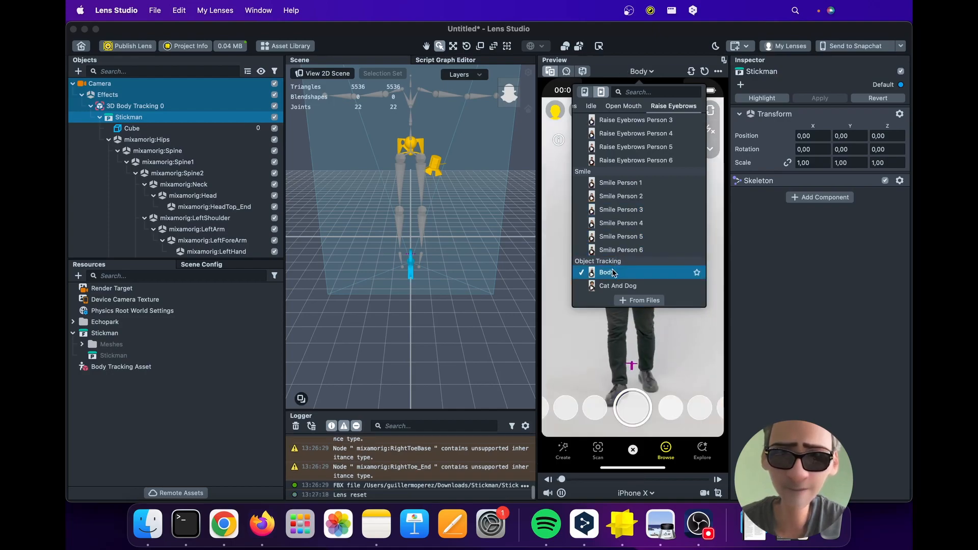
{"action": "left_click", "coordinate": [639, 378]}
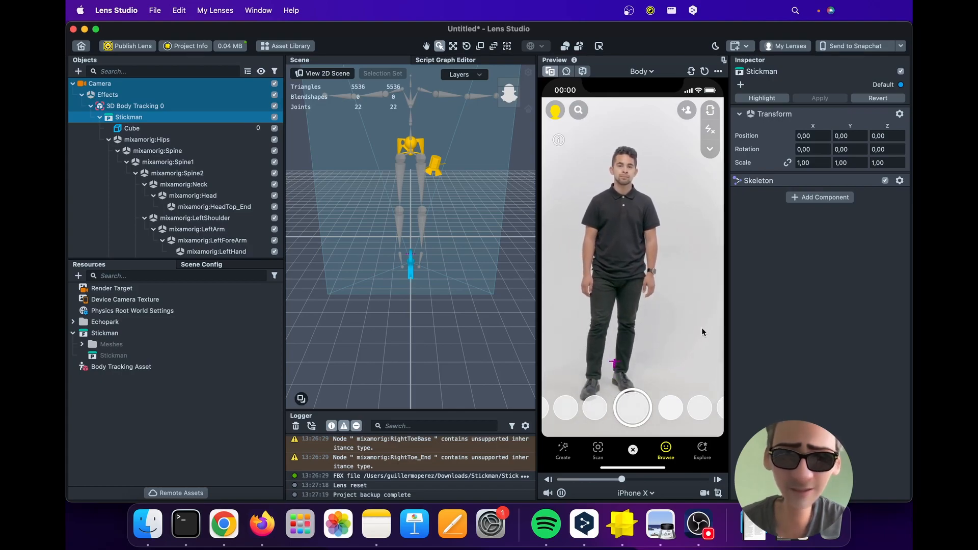
Set the scale of the Stickman's Cube mesh to 10 on the X, Y and Z axes.
{"action": "left_click", "coordinate": [176, 128]}
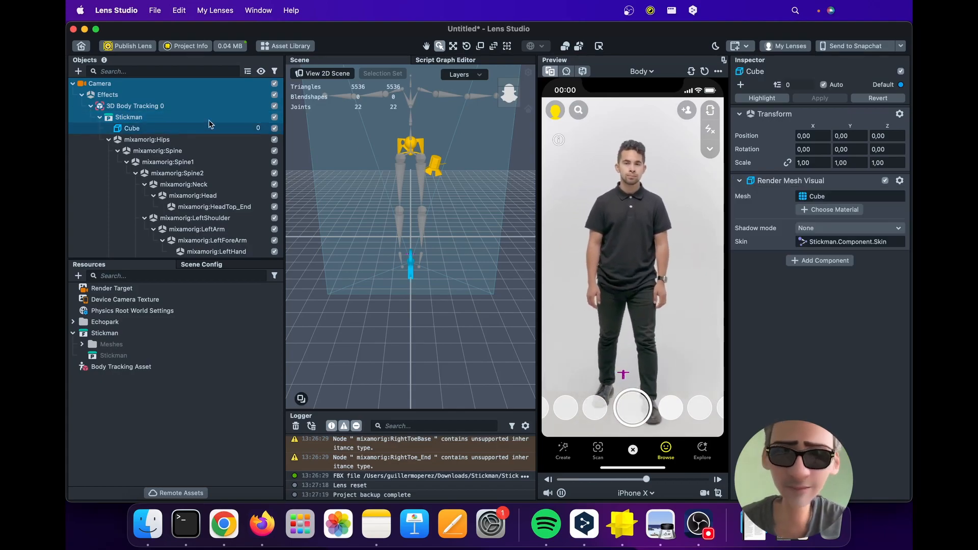
{"action": "left_click", "coordinate": [812, 163]}
{"action": "type", "text": "1"}
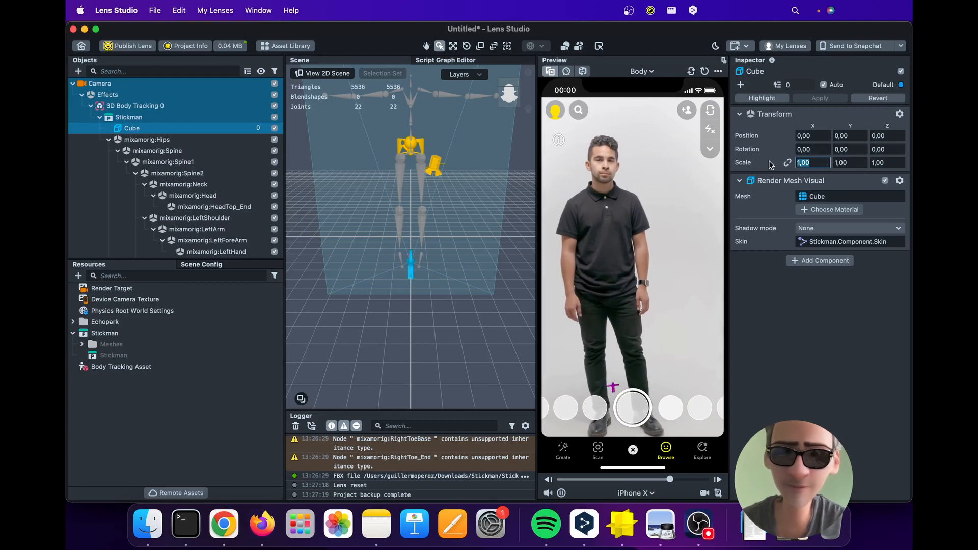
{"action": "type", "text": "0"}
{"action": "key", "text": "Return"}
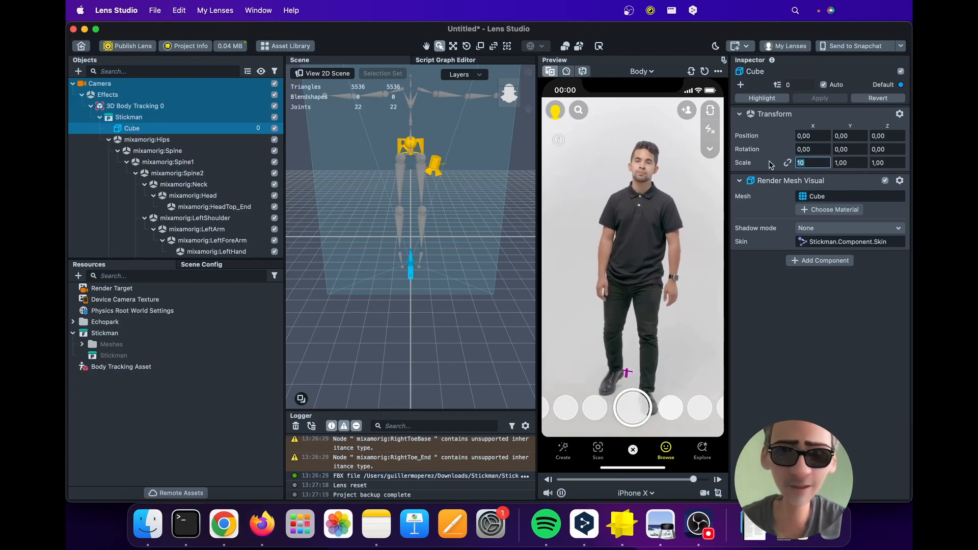
{"action": "left_click_drag", "start_coordinate": [858, 163], "coordinate": [825, 163]}
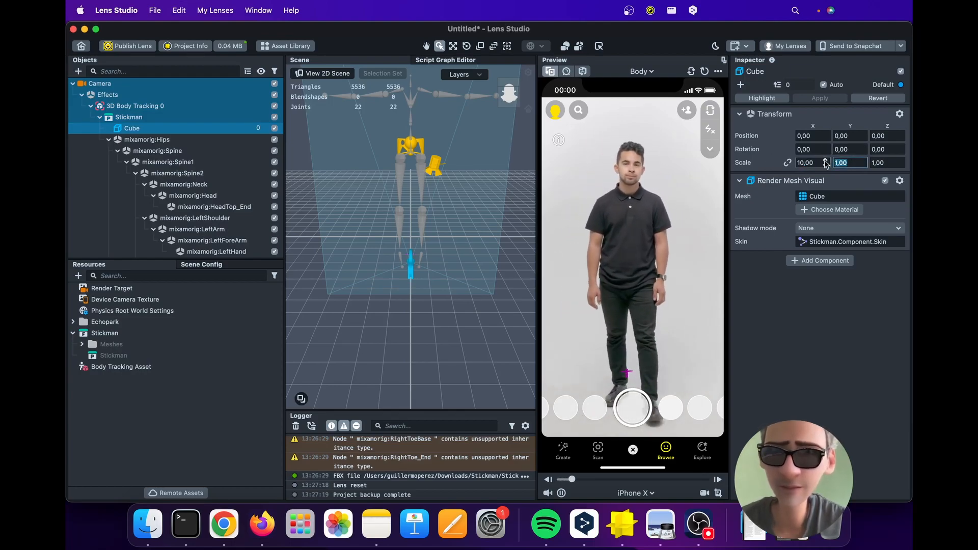
{"action": "type", "text": "10"}
{"action": "left_click", "coordinate": [890, 162]}
{"action": "left_click_drag", "start_coordinate": [890, 162], "coordinate": [847, 164]}
{"action": "type", "text": "10"}
{"action": "key", "text": "Return"}
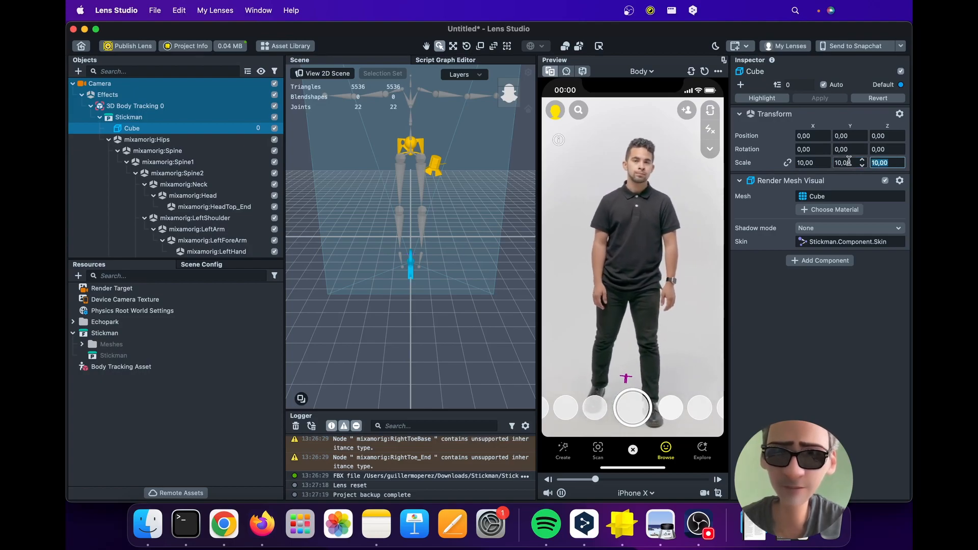
Set the scale of the Stickman parent object to 10 on the X, Y and Z axes.
{"action": "left_click", "coordinate": [160, 119]}
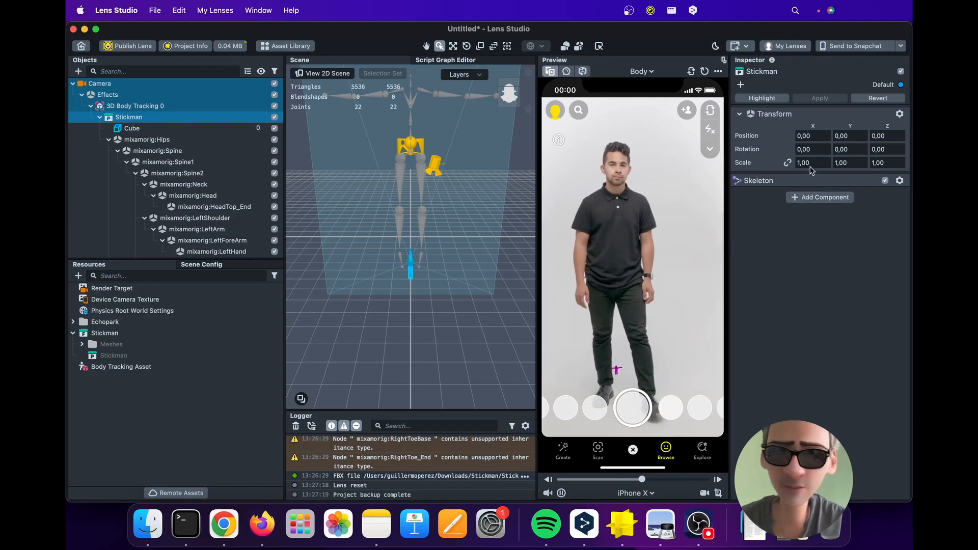
{"action": "left_click_drag", "start_coordinate": [815, 163], "coordinate": [797, 162]}
{"action": "type", "text": "10"}
{"action": "right_click", "coordinate": [847, 163]}
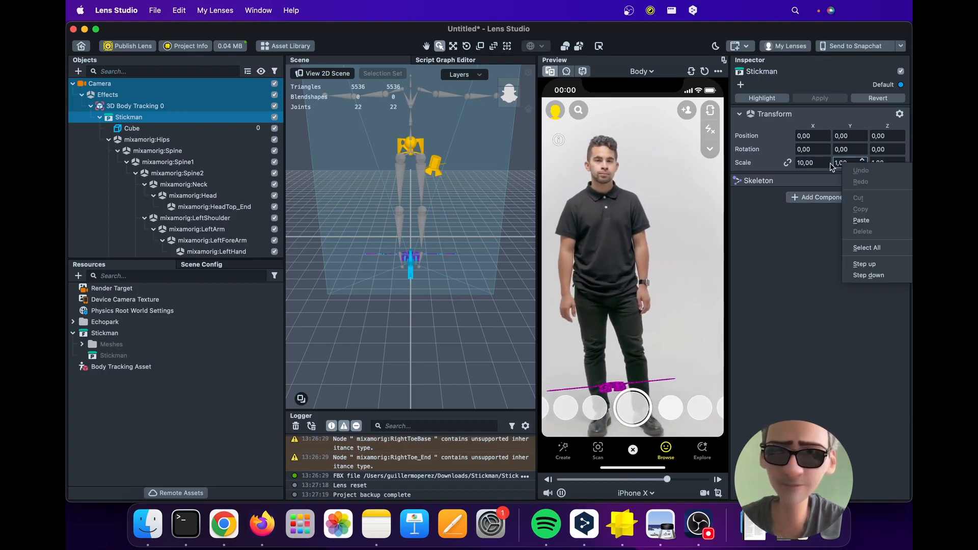
{"action": "left_click", "coordinate": [839, 164]}
{"action": "type", "text": "10"}
{"action": "key", "text": "Tab"}
{"action": "type", "text": "10"}
{"action": "key", "text": "Return"}
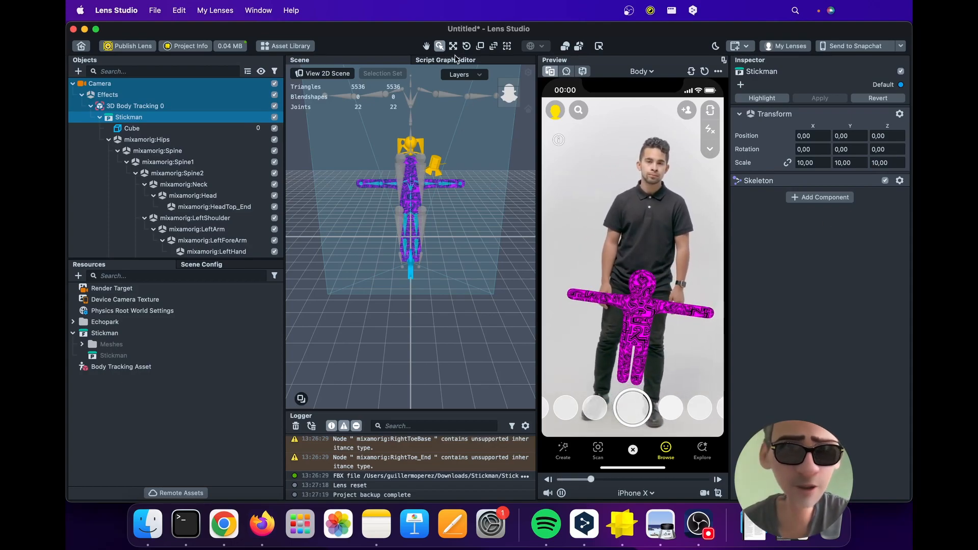
Scale the Stickman uniformly in the scene to about 16.96 so it roughly matches the tracked body's height.
{"action": "left_click", "coordinate": [478, 47]}
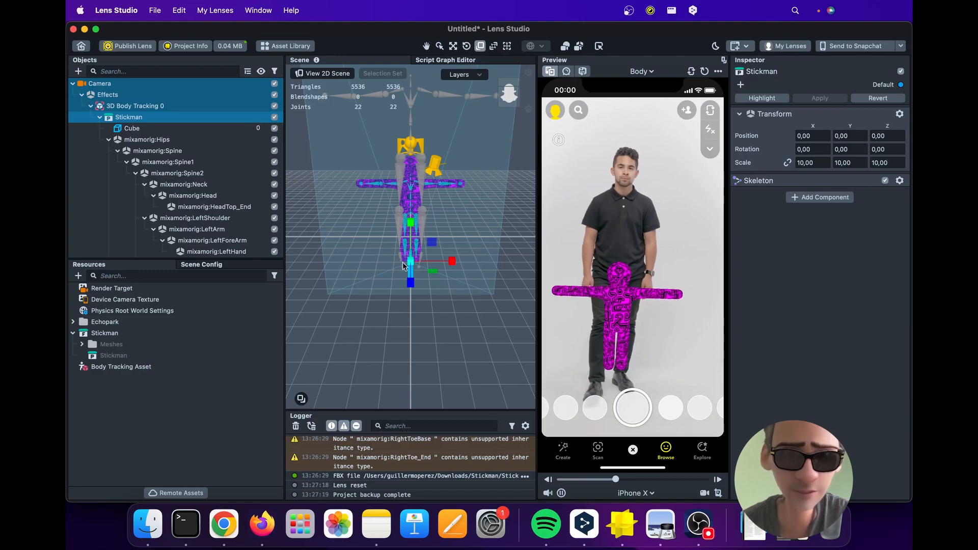
{"action": "left_click_drag", "start_coordinate": [413, 265], "coordinate": [425, 252]}
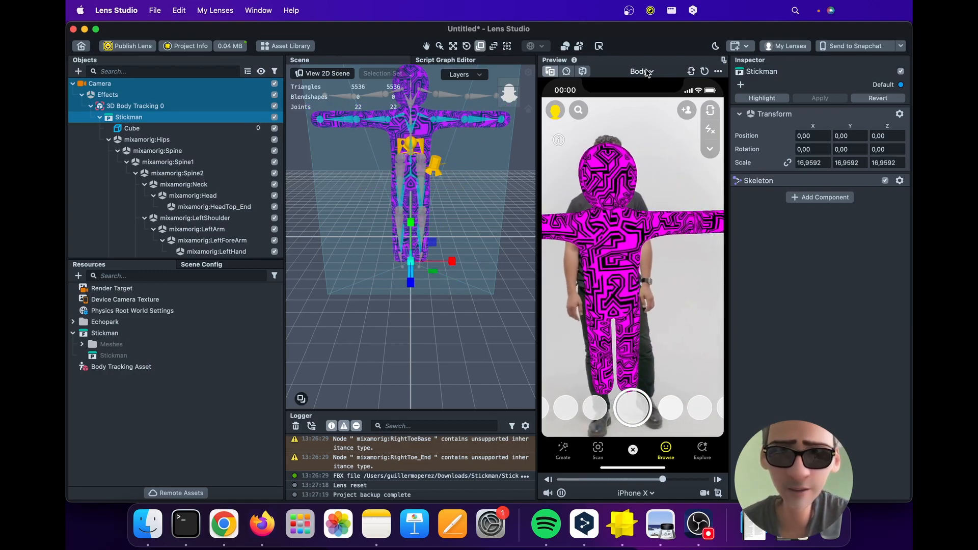
Switch the preview video to the Dance clip from the Object Tracking group.
{"action": "left_click", "coordinate": [643, 71]}
{"action": "scroll", "coordinate": [621, 228], "scroll_direction": "down", "scroll_amount": 3}
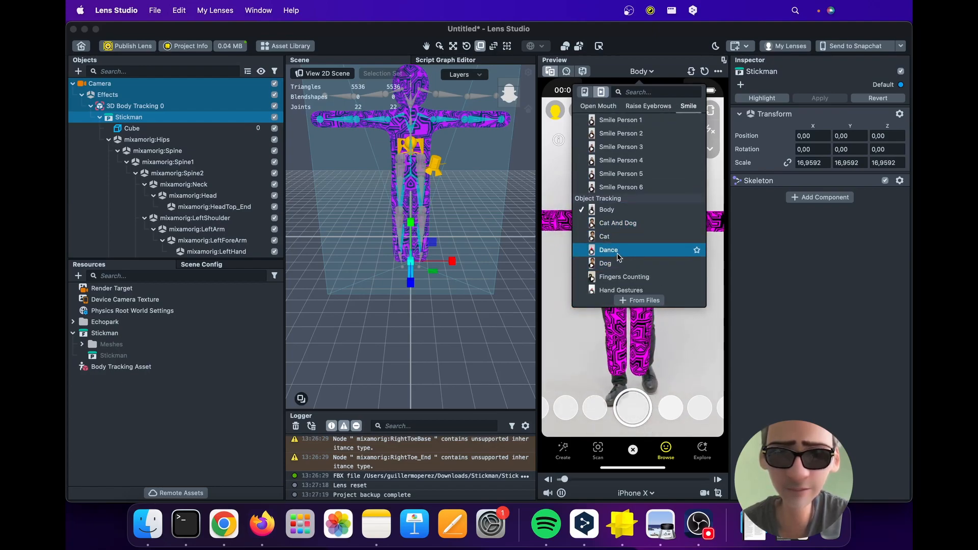
{"action": "scroll", "coordinate": [619, 257], "scroll_direction": "up", "scroll_amount": 5}
{"action": "scroll", "coordinate": [619, 257], "scroll_direction": "down", "scroll_amount": 10}
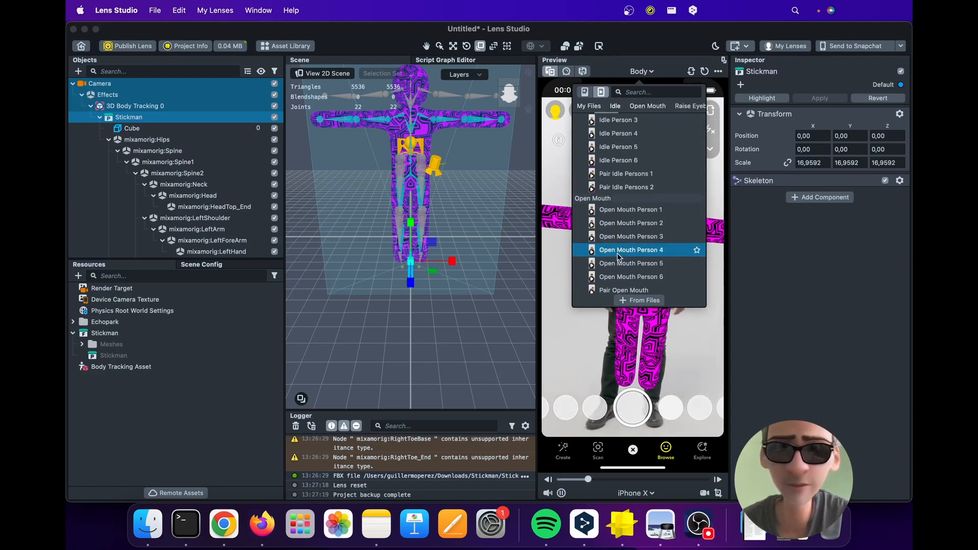
{"action": "scroll", "coordinate": [619, 255], "scroll_direction": "up", "scroll_amount": 4}
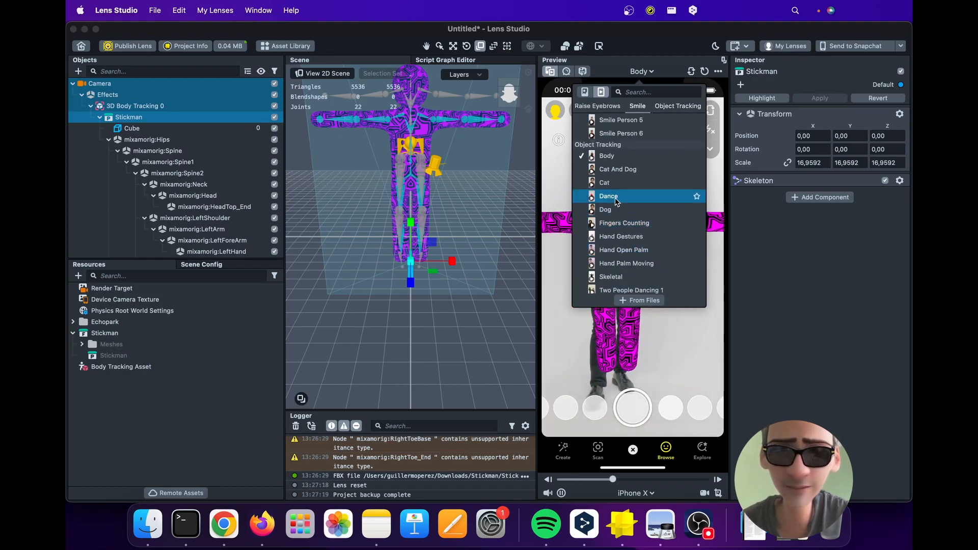
{"action": "left_click", "coordinate": [612, 198]}
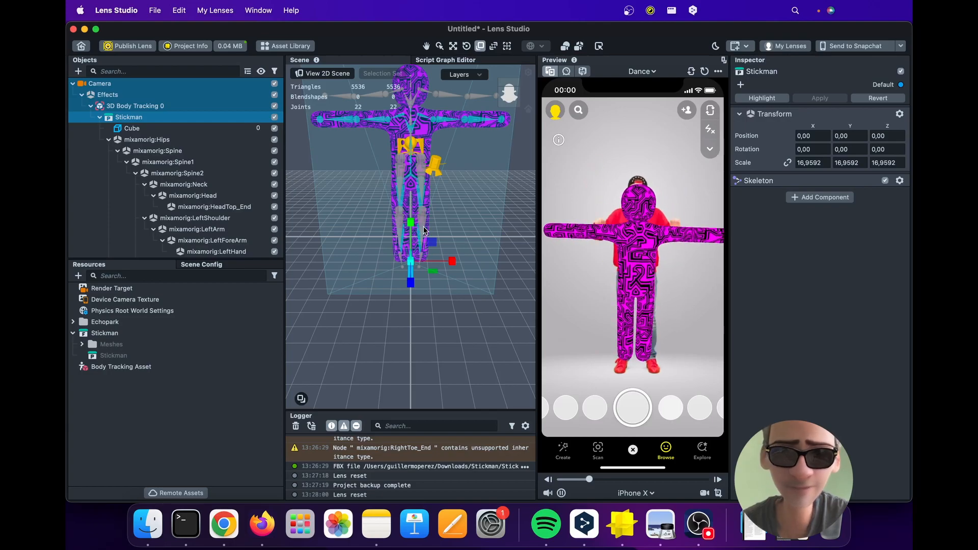
Scale the Stickman uniformly to about 19.12 and lower it to a Y position of about -13.25.
{"action": "left_click_drag", "start_coordinate": [412, 264], "coordinate": [413, 266]}
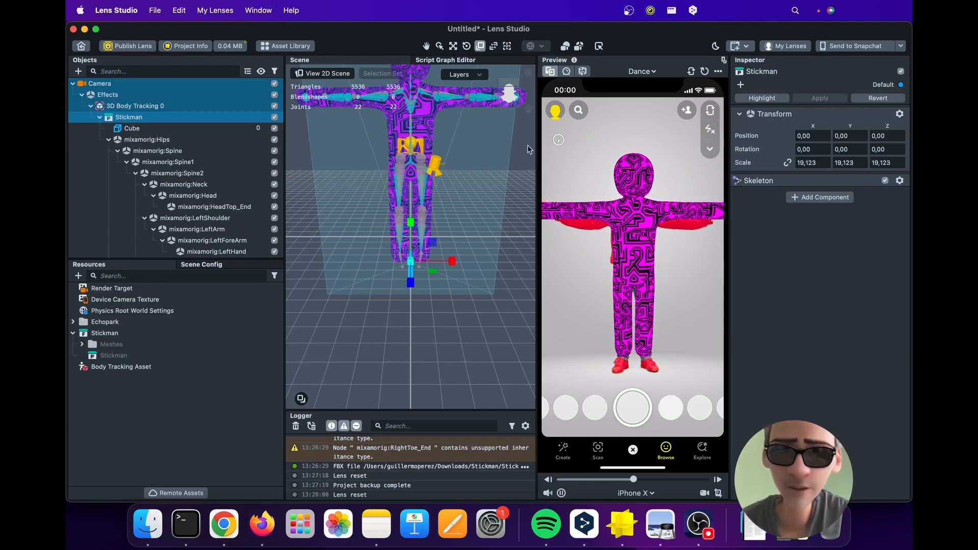
{"action": "left_click", "coordinate": [453, 46]}
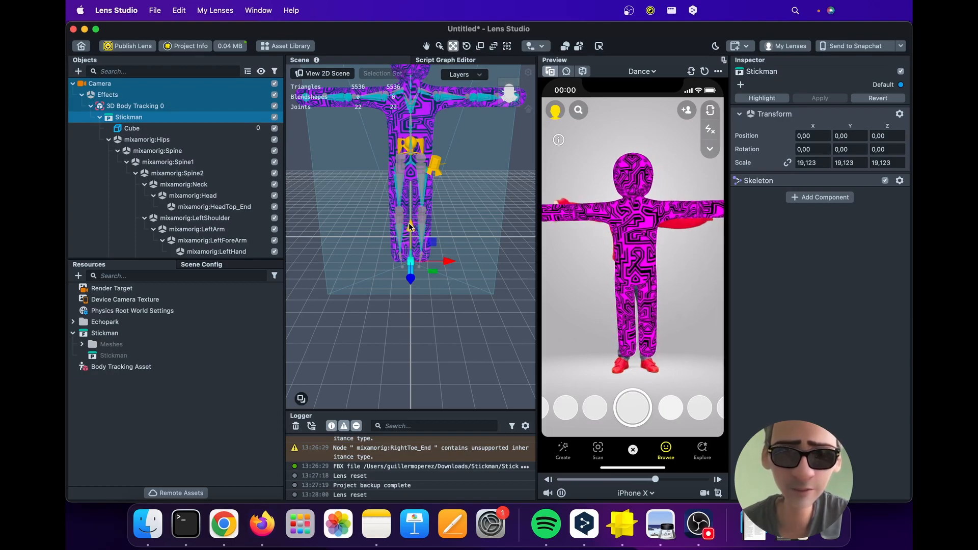
{"action": "left_click_drag", "start_coordinate": [410, 226], "coordinate": [412, 242]}
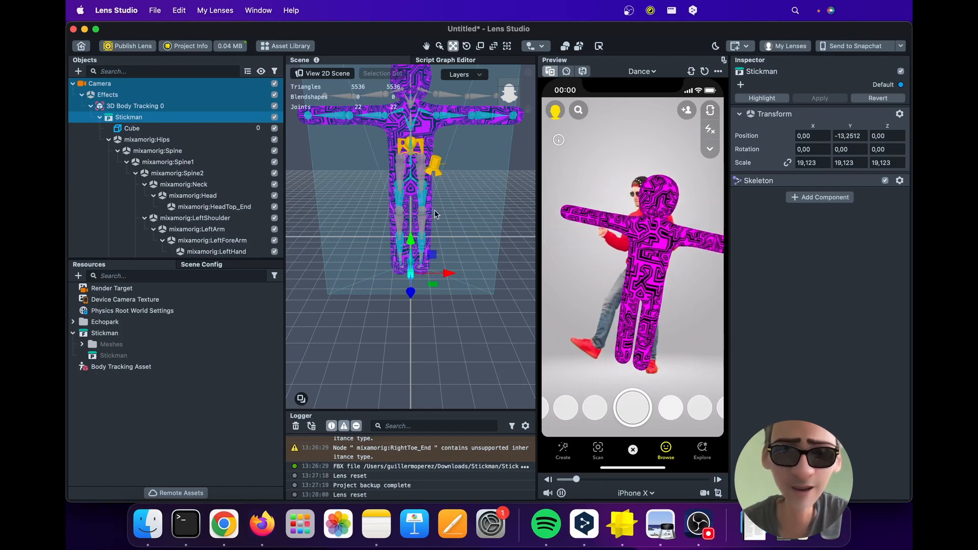
Reduce the Stickman's uniform scale to about 16.03 in the scene.
{"action": "key", "text": "r"}
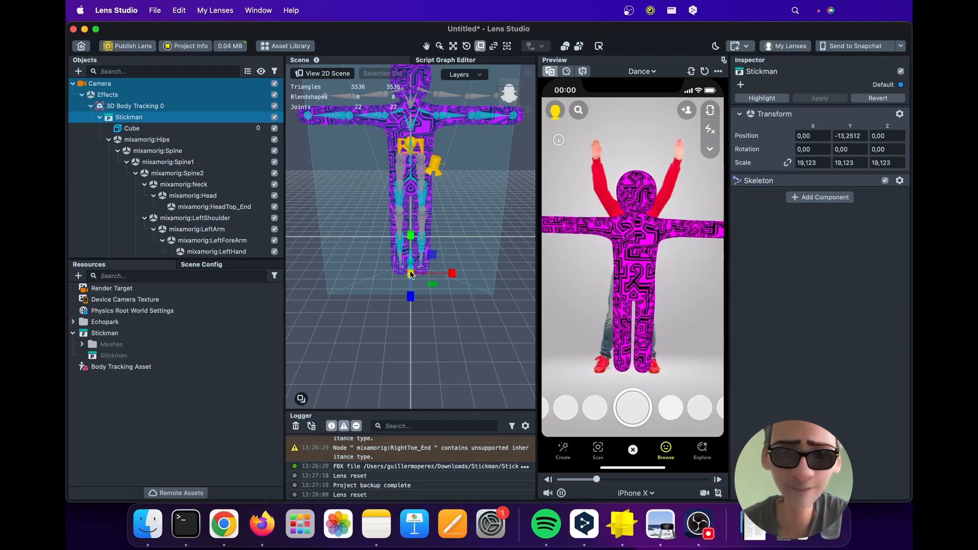
{"action": "left_click_drag", "start_coordinate": [412, 275], "coordinate": [412, 276]}
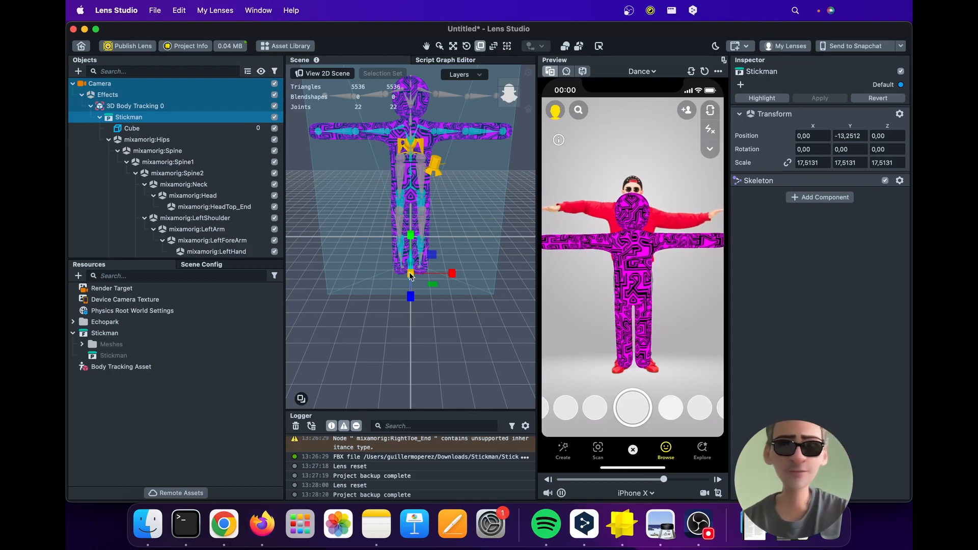
{"action": "left_click_drag", "start_coordinate": [411, 276], "coordinate": [412, 277]}
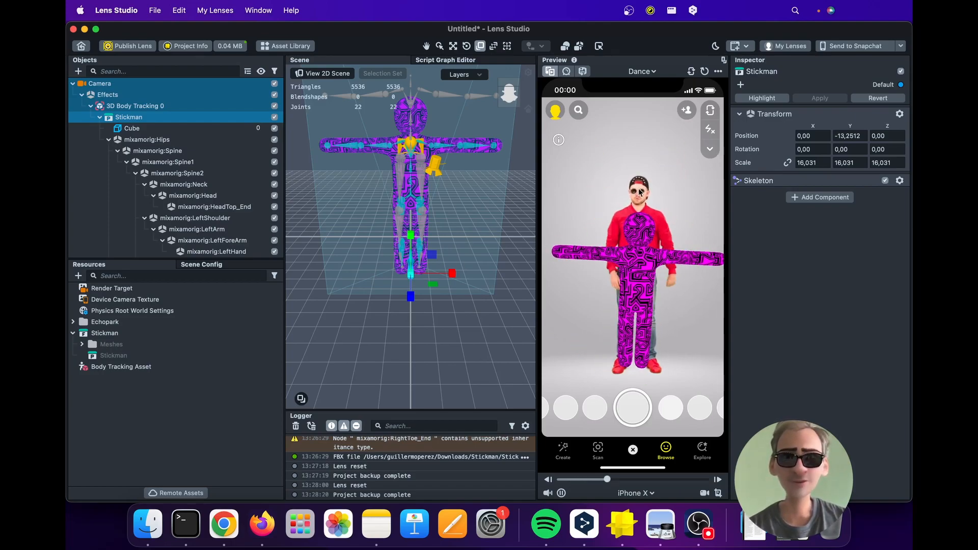
Match the hierarchy of 3D Body Tracking 0 to the Stickman object so its joints fill the attachment points.
{"action": "left_click", "coordinate": [163, 139]}
{"action": "left_click", "coordinate": [131, 118]}
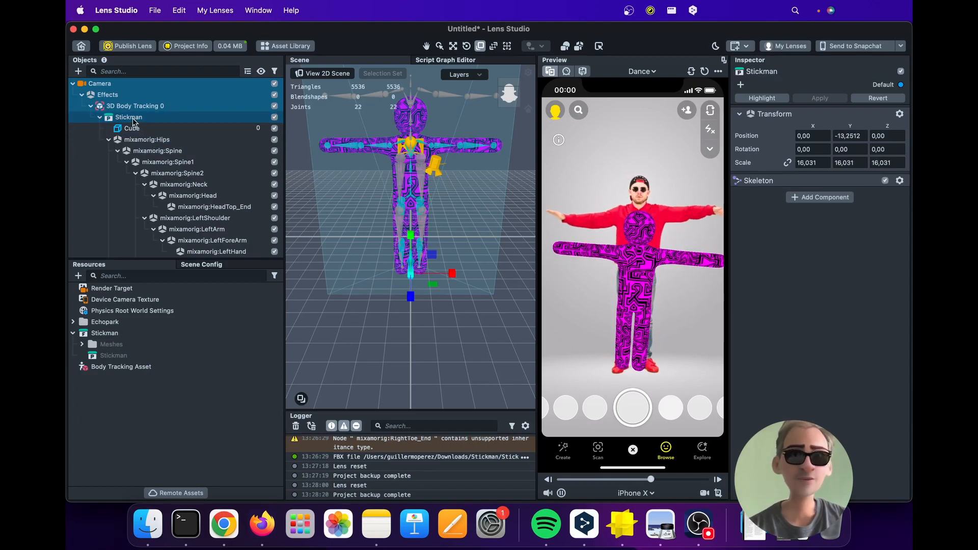
{"action": "left_click", "coordinate": [139, 105]}
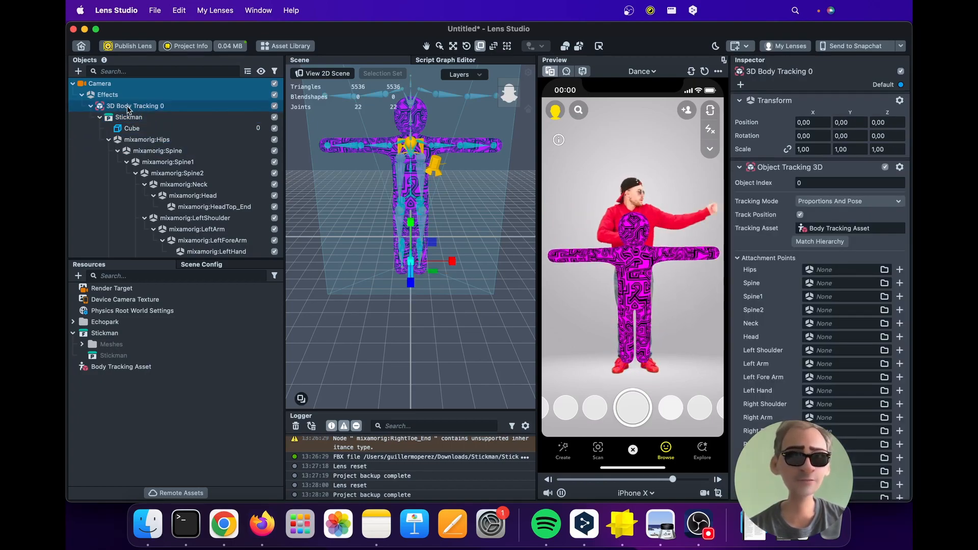
{"action": "left_click", "coordinate": [813, 243]}
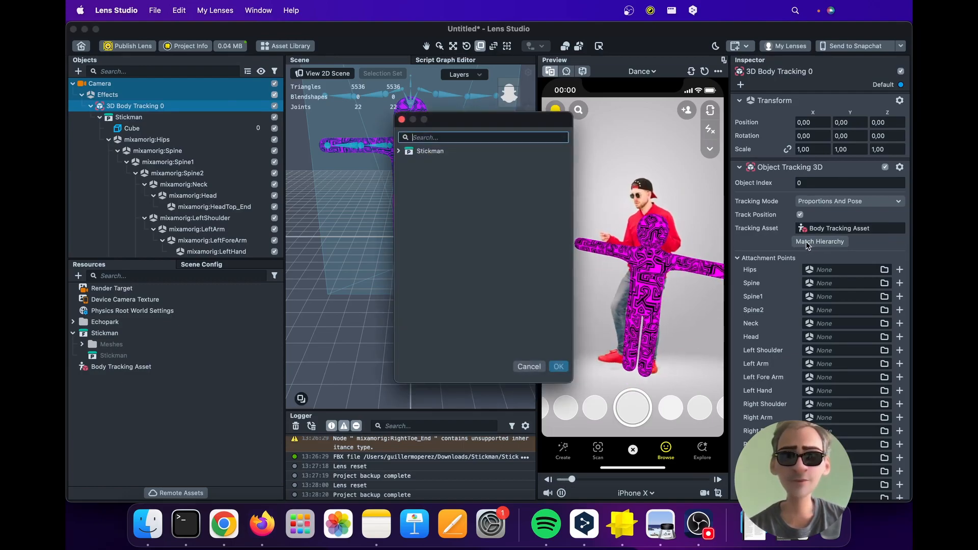
{"action": "left_click", "coordinate": [399, 151]}
{"action": "left_click", "coordinate": [421, 152]}
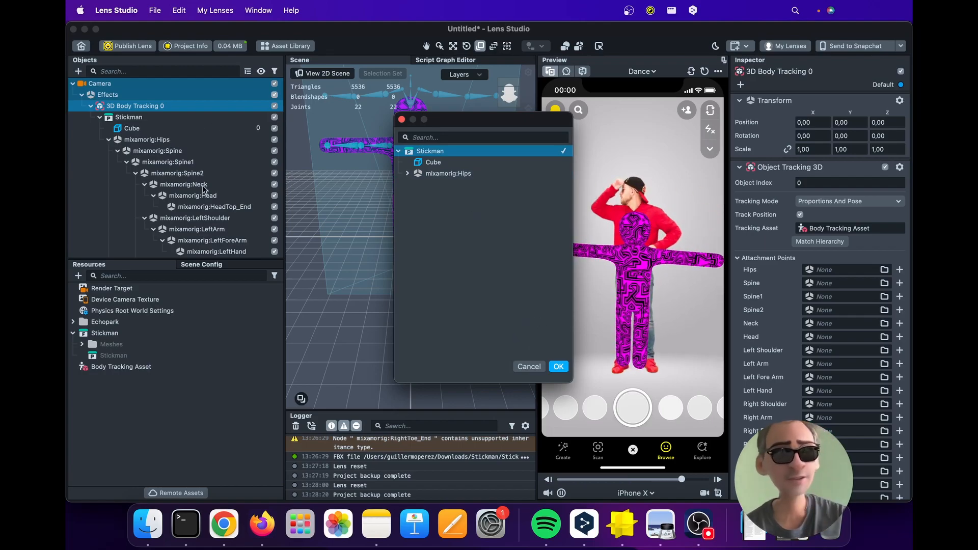
{"action": "left_click", "coordinate": [558, 367]}
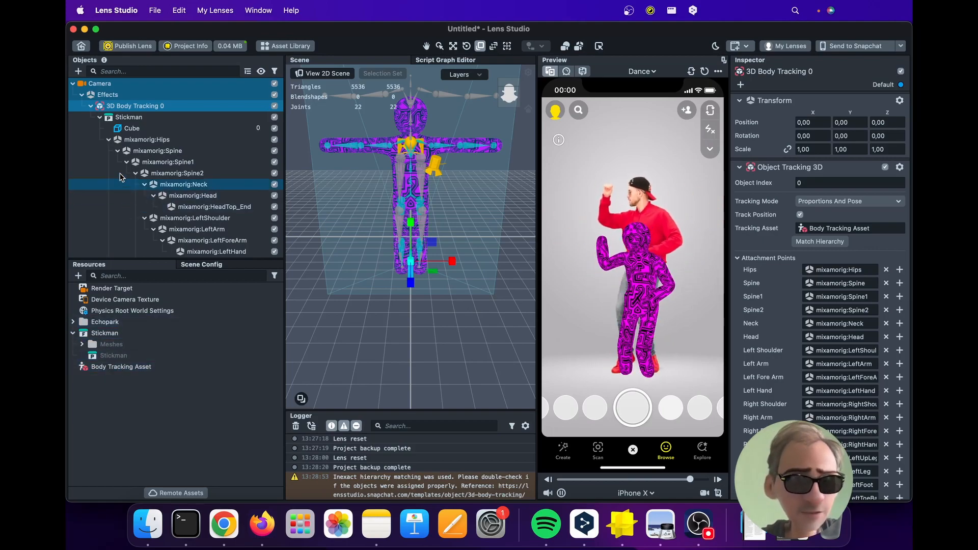
Collapse the mixamorig:Hips hierarchy and rename the Stickman's Cube mesh object as Guy.
{"action": "left_click", "coordinate": [109, 140]}
{"action": "left_click", "coordinate": [131, 131]}
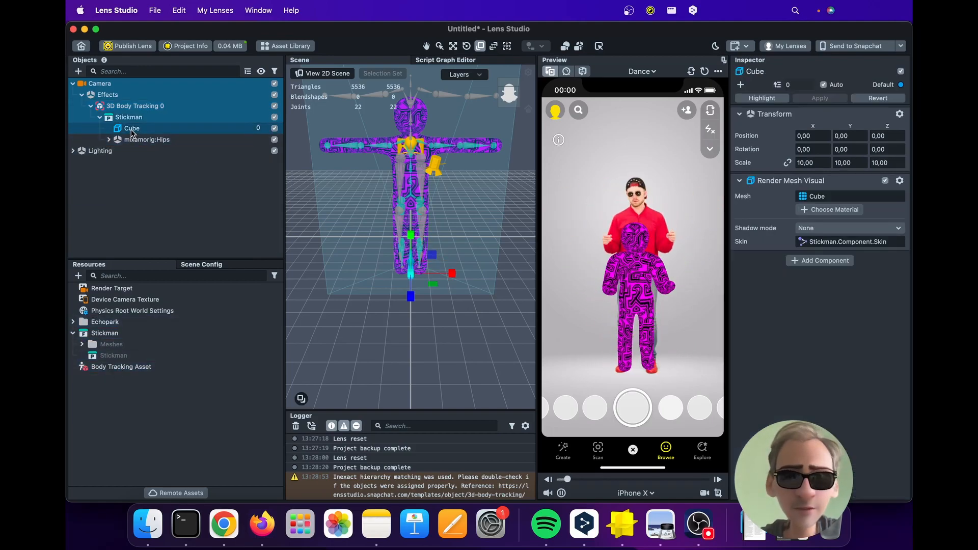
{"action": "right_click", "coordinate": [131, 133]}
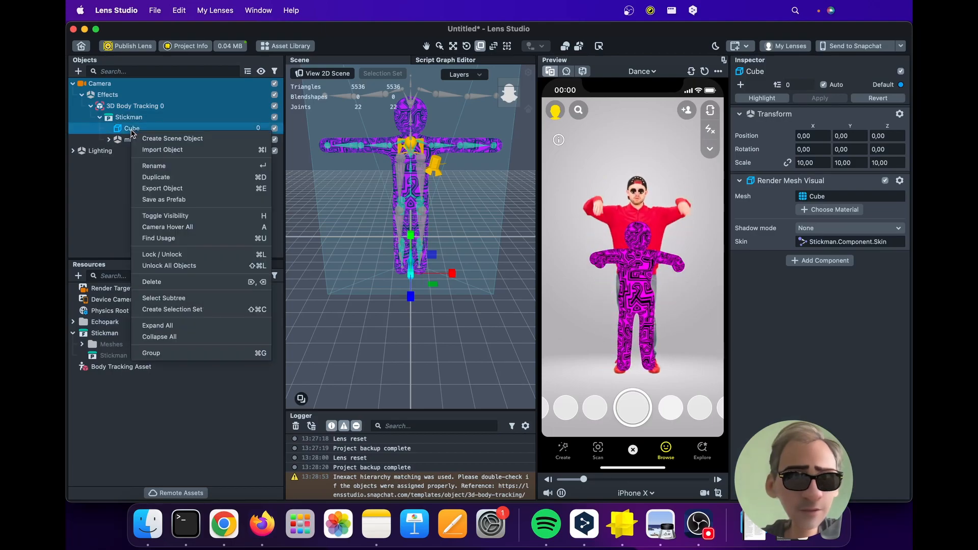
{"action": "left_click", "coordinate": [154, 166]}
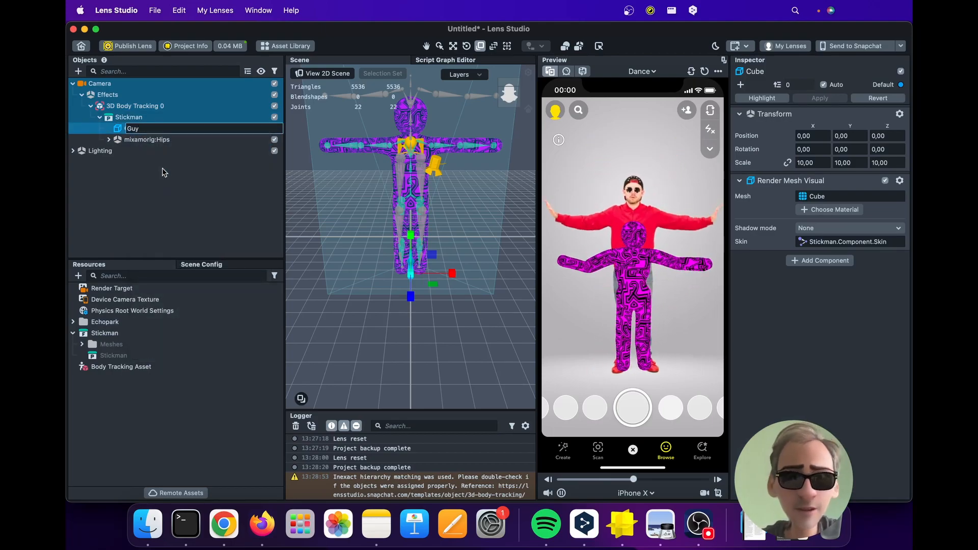
{"action": "key", "text": "Return"}
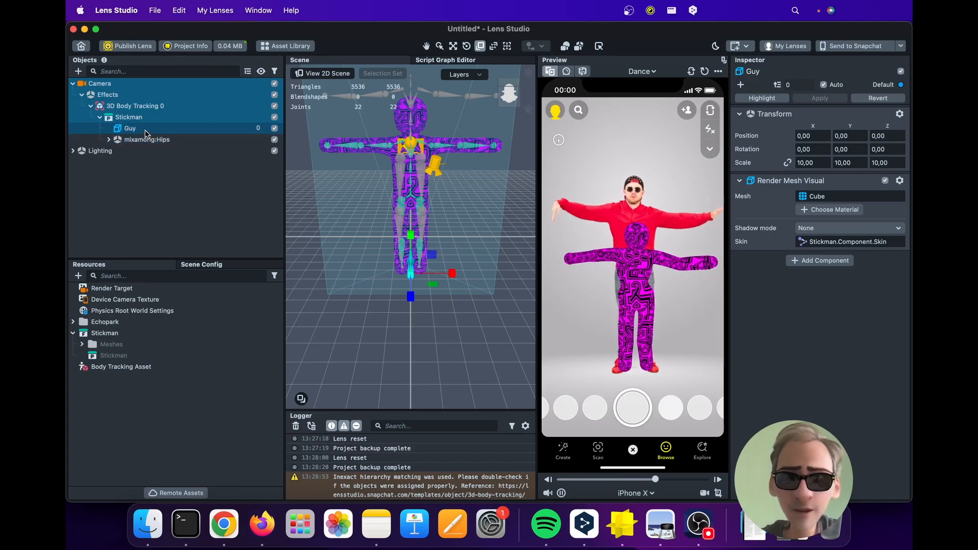
Create a new Unlit material and assign it to the Guy mesh.
{"action": "left_click", "coordinate": [817, 210]}
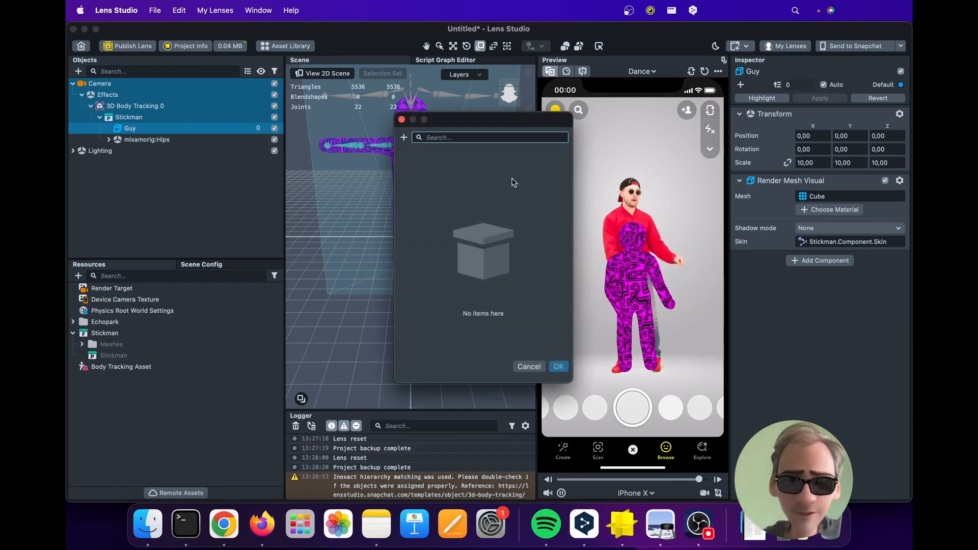
{"action": "left_click", "coordinate": [404, 138]}
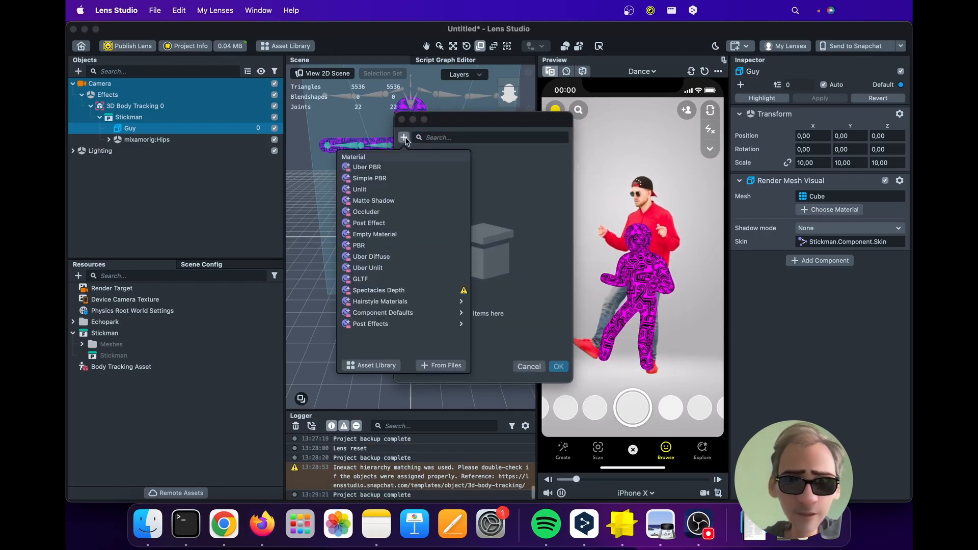
{"action": "left_click", "coordinate": [386, 190]}
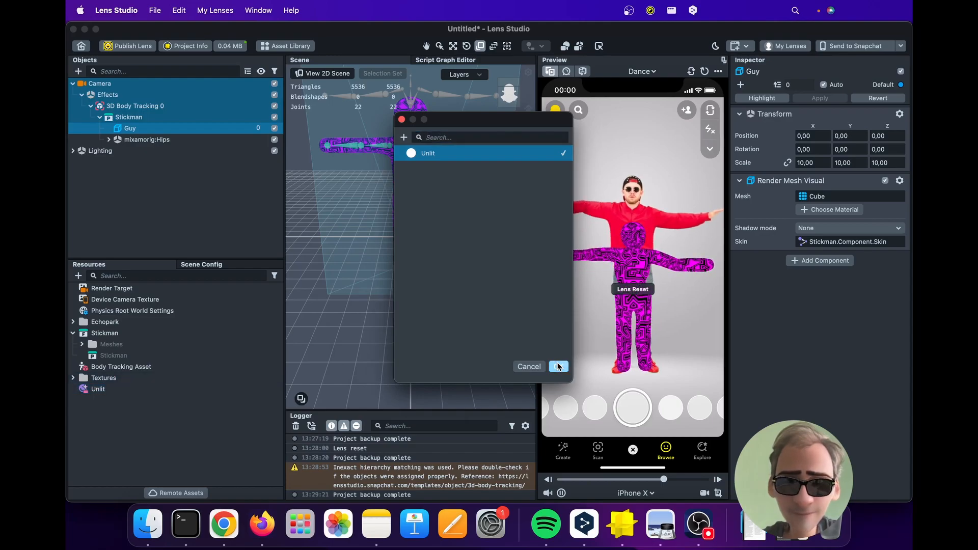
{"action": "left_click", "coordinate": [559, 367]}
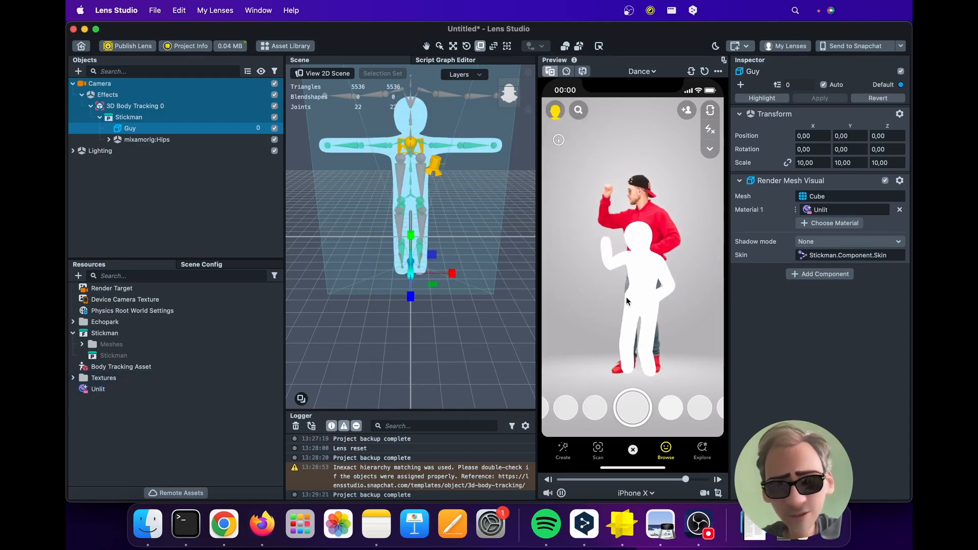
Replace the Guy mesh's Unlit material with a new Uber Diffuse material.
{"action": "left_click", "coordinate": [822, 211]}
{"action": "left_click", "coordinate": [404, 138]}
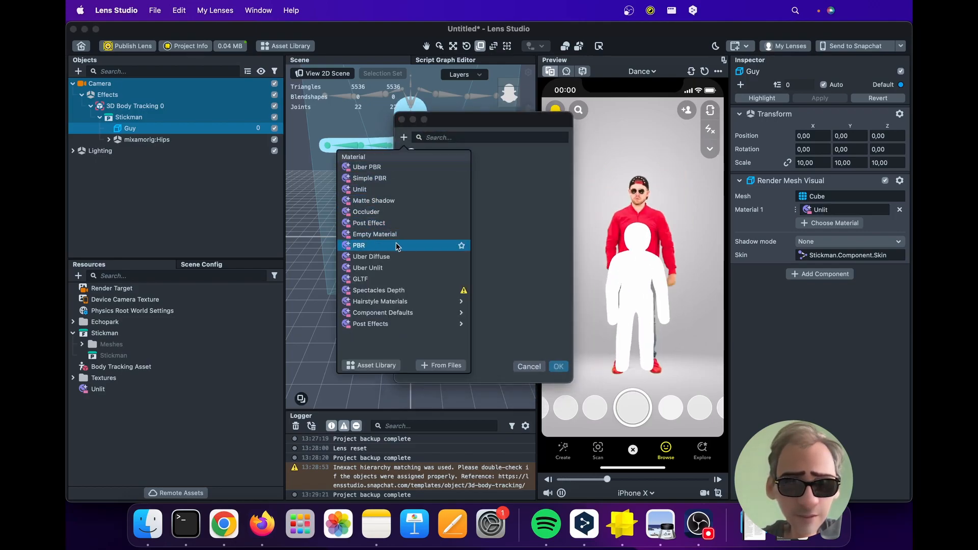
{"action": "left_click", "coordinate": [400, 256]}
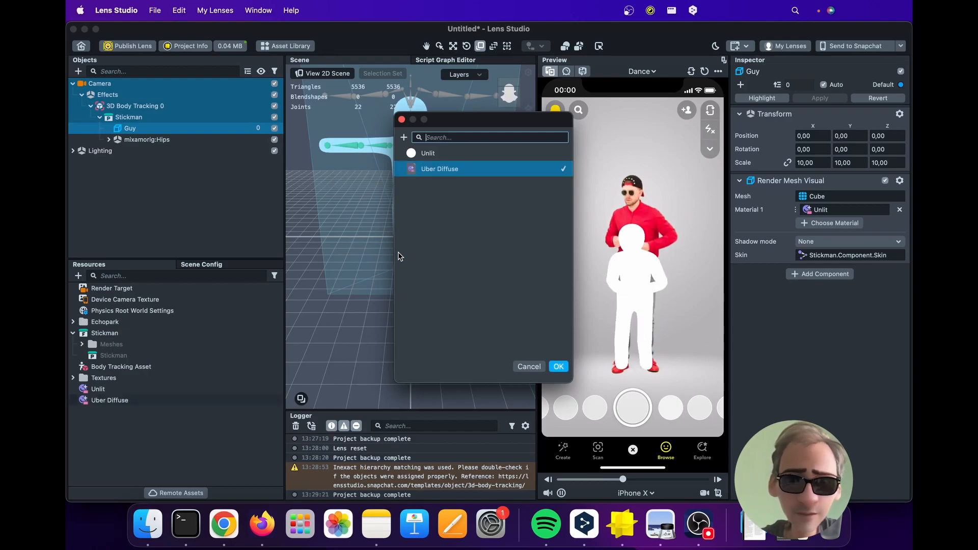
{"action": "left_click", "coordinate": [559, 366]}
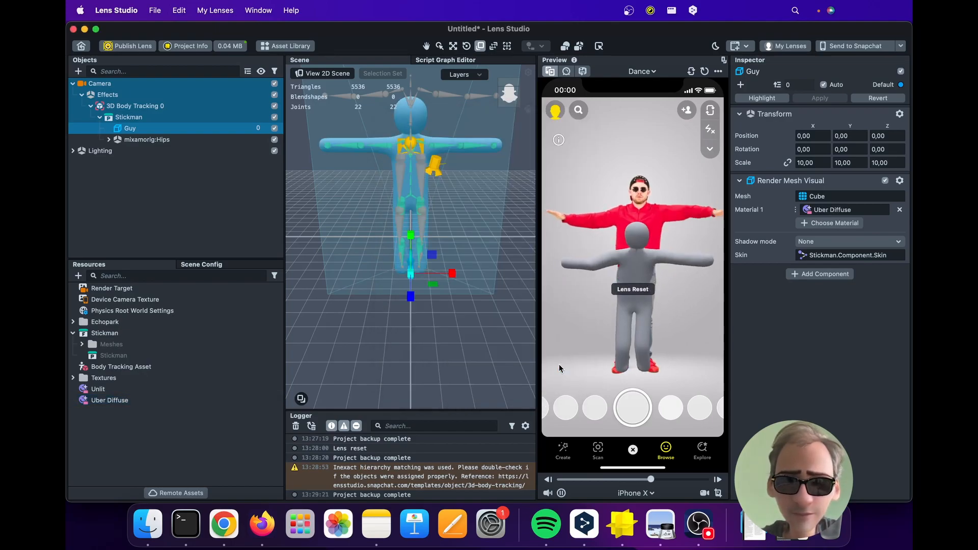
Raise the intensity of the directional Light in the Lighting group to 2.25.
{"action": "left_click", "coordinate": [123, 401]}
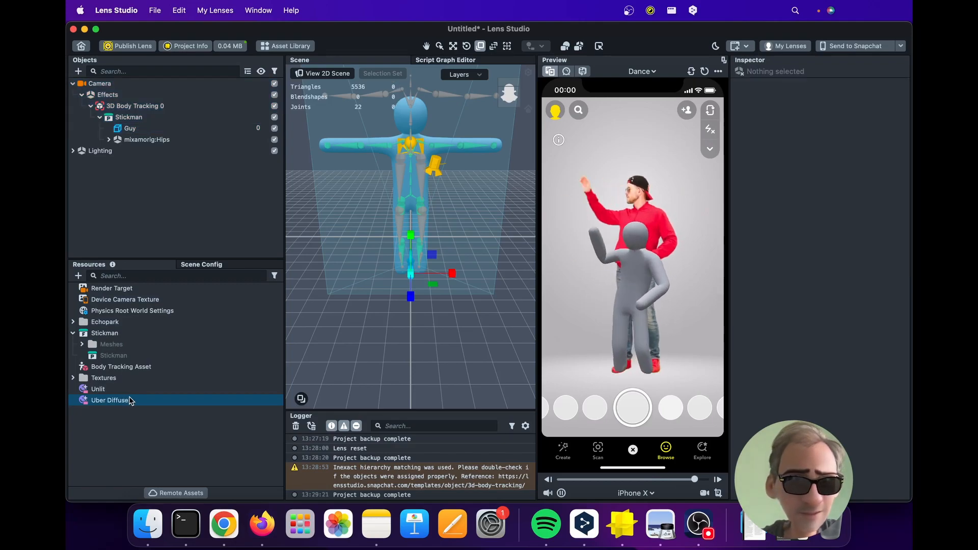
{"action": "scroll", "coordinate": [803, 222], "scroll_direction": "down", "scroll_amount": 5}
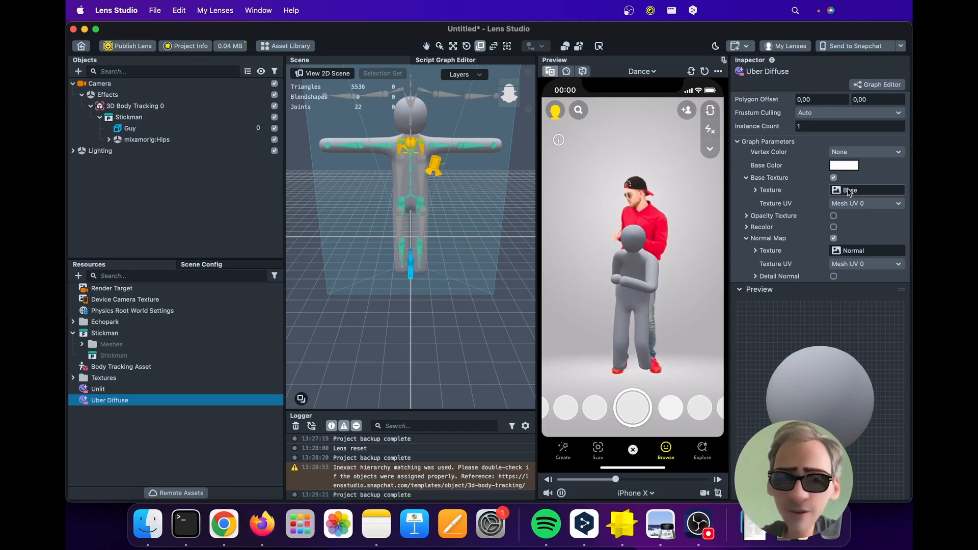
{"action": "left_click", "coordinate": [104, 173]}
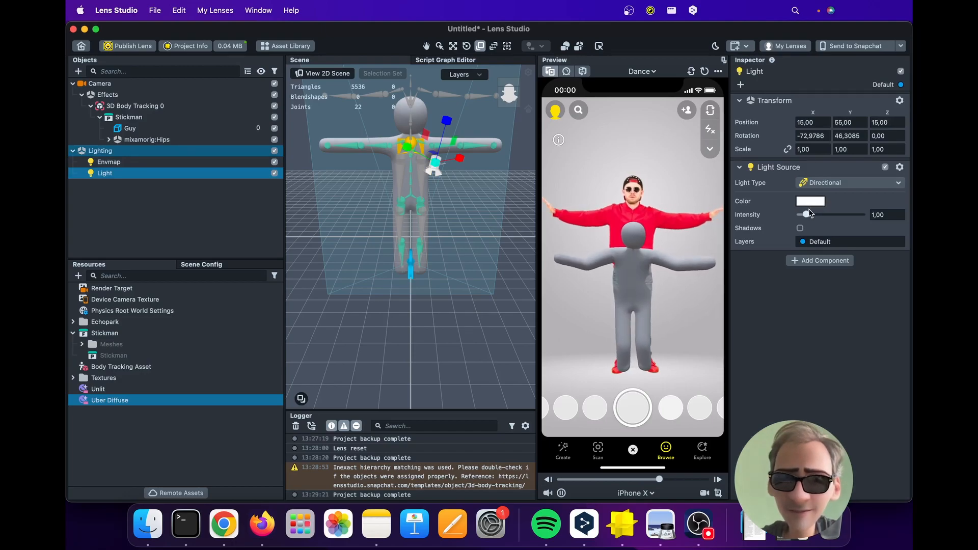
{"action": "left_click_drag", "start_coordinate": [807, 216], "coordinate": [813, 215]}
Import the white image from files and set it as the base texture of the Uber Diffuse material.
{"action": "left_click", "coordinate": [112, 411]}
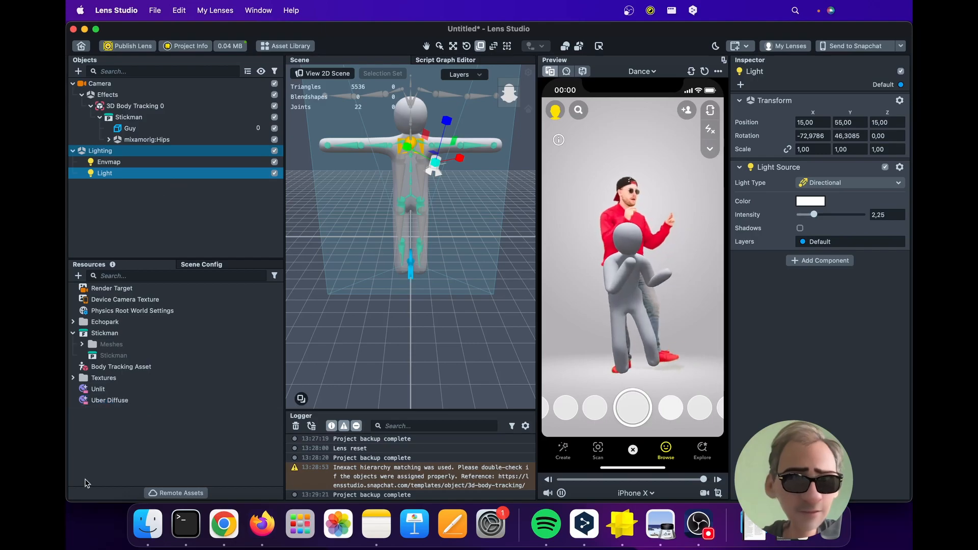
{"action": "left_click", "coordinate": [110, 401]}
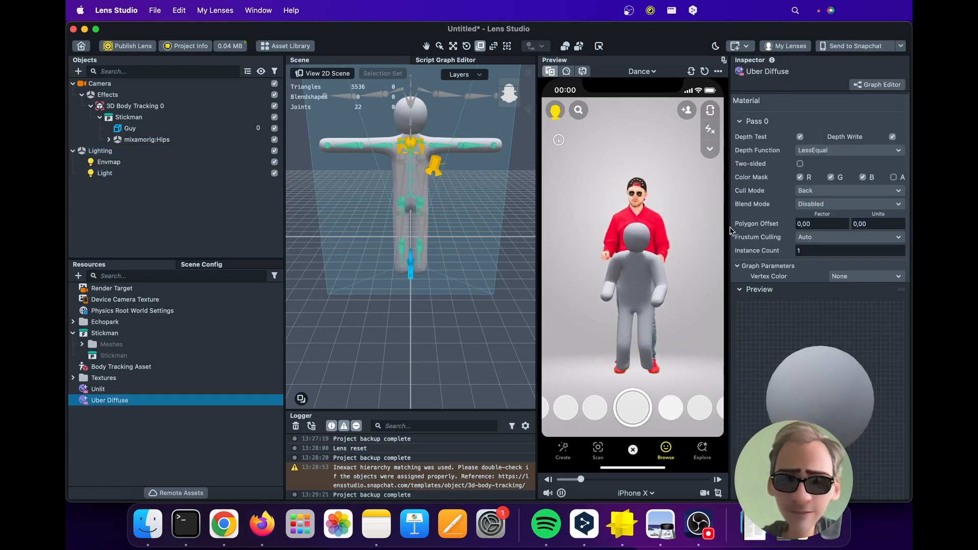
{"action": "scroll", "coordinate": [798, 223], "scroll_direction": "down", "scroll_amount": 4}
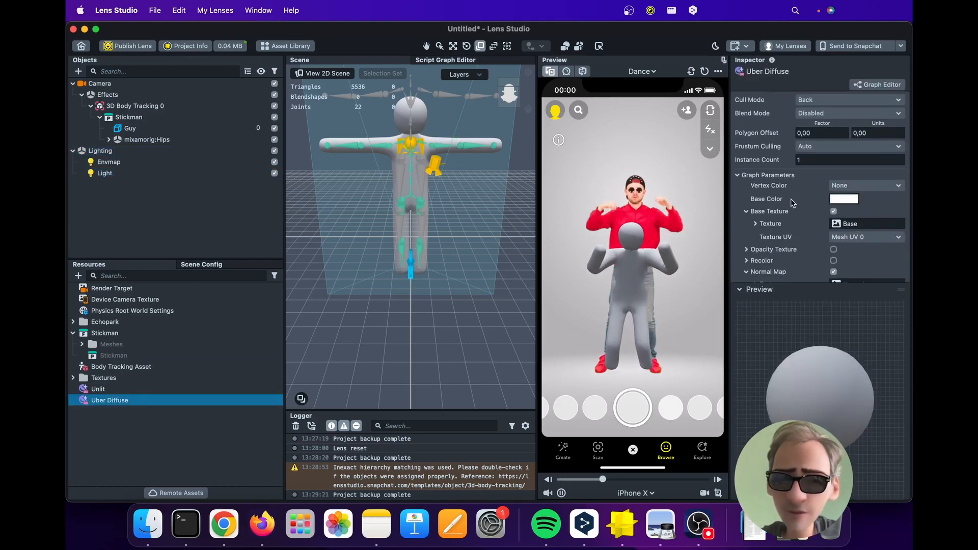
{"action": "left_click", "coordinate": [844, 223]}
{"action": "left_click", "coordinate": [411, 170]}
{"action": "left_click", "coordinate": [404, 137]}
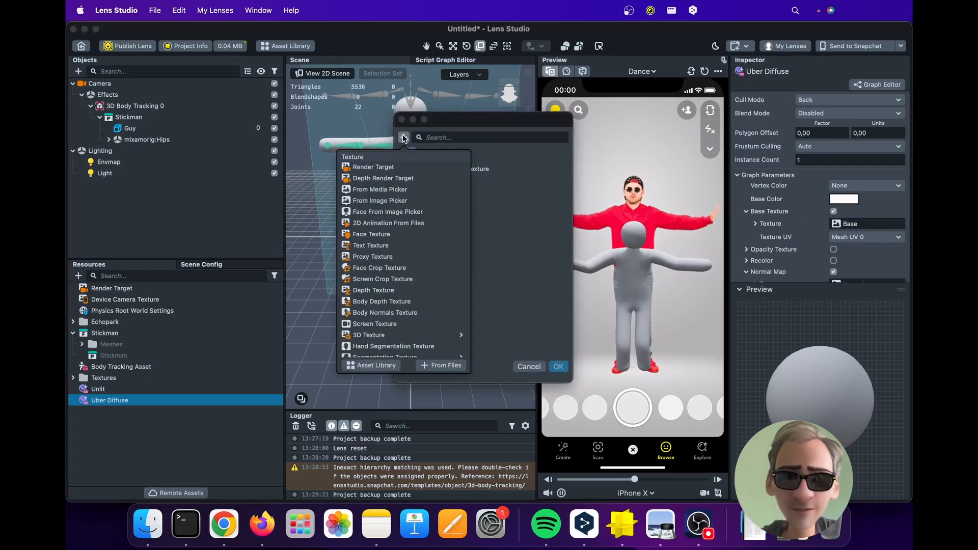
{"action": "left_click", "coordinate": [430, 366]}
{"action": "double_click", "coordinate": [549, 339]}
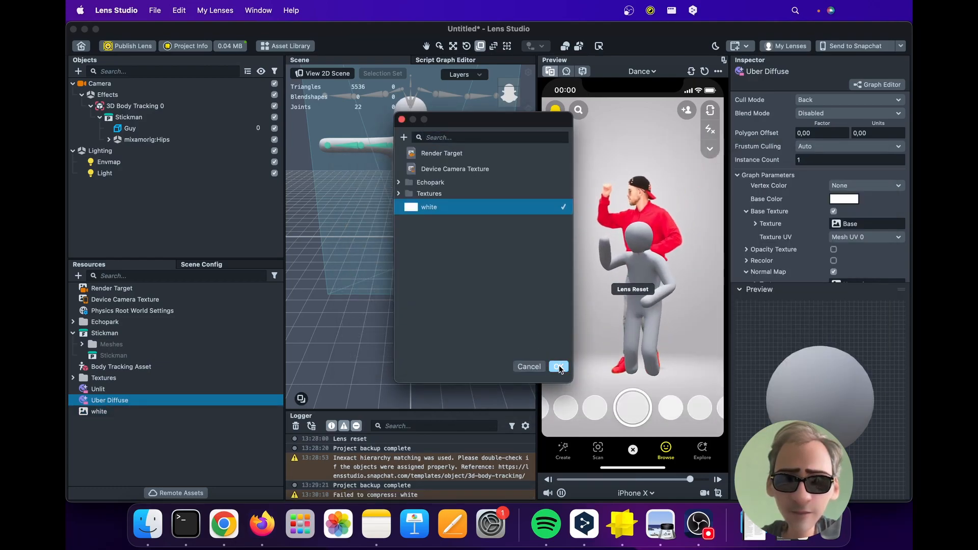
{"action": "left_click", "coordinate": [558, 367]}
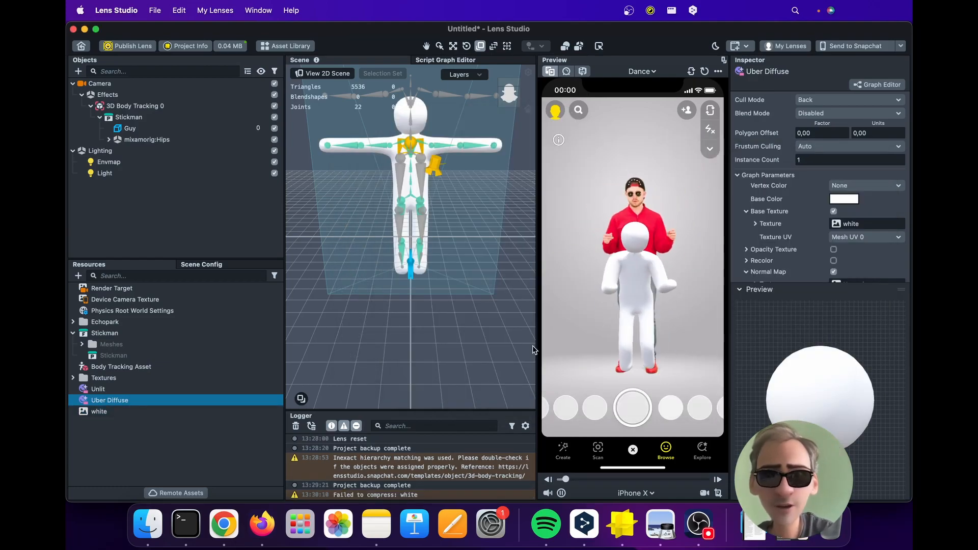
Lower the intensity of the directional Light in the Lighting group to 2.07.
{"action": "left_click", "coordinate": [137, 174]}
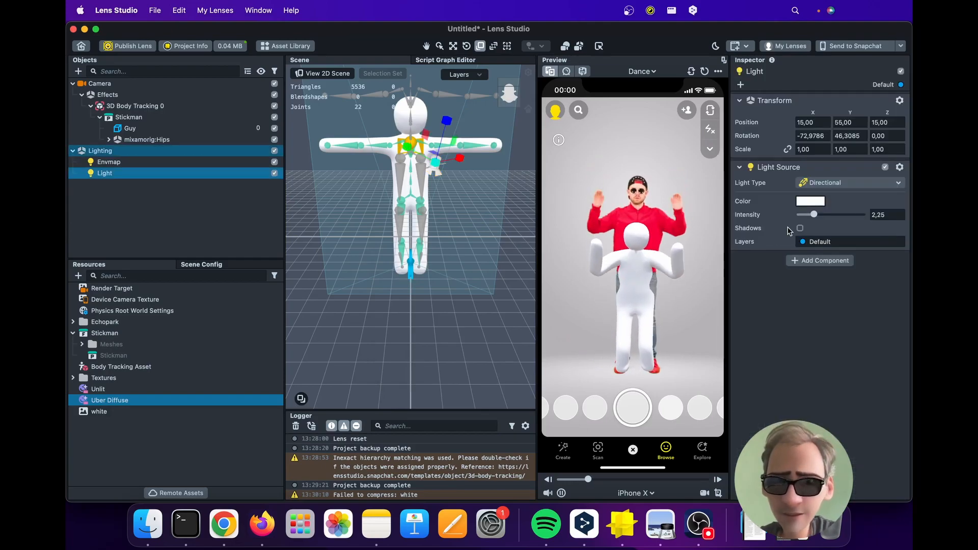
{"action": "left_click_drag", "start_coordinate": [815, 215], "coordinate": [813, 215]}
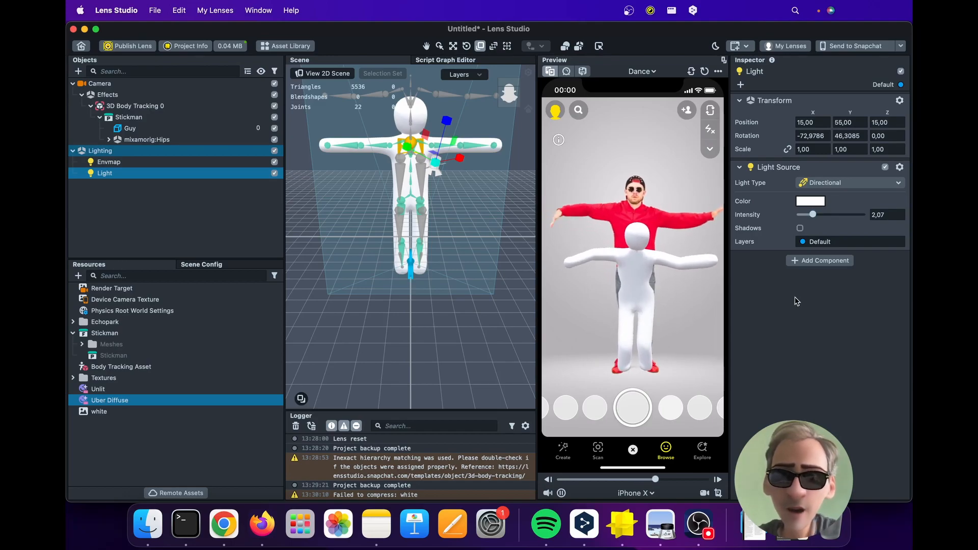
Delete the unused Unlit material from the project's resources and collapse the expanded Stickman resource.
{"action": "left_click", "coordinate": [127, 390]}
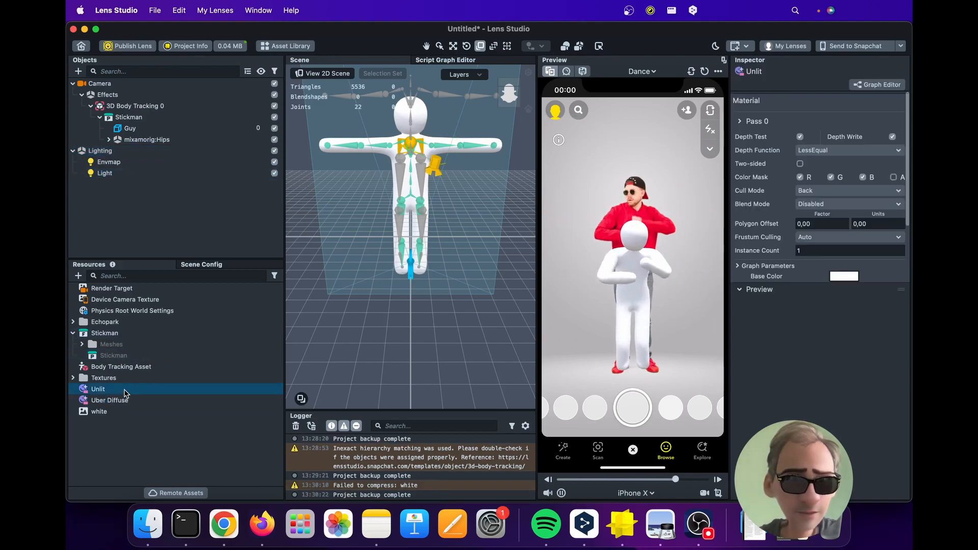
{"action": "key", "text": "Delete"}
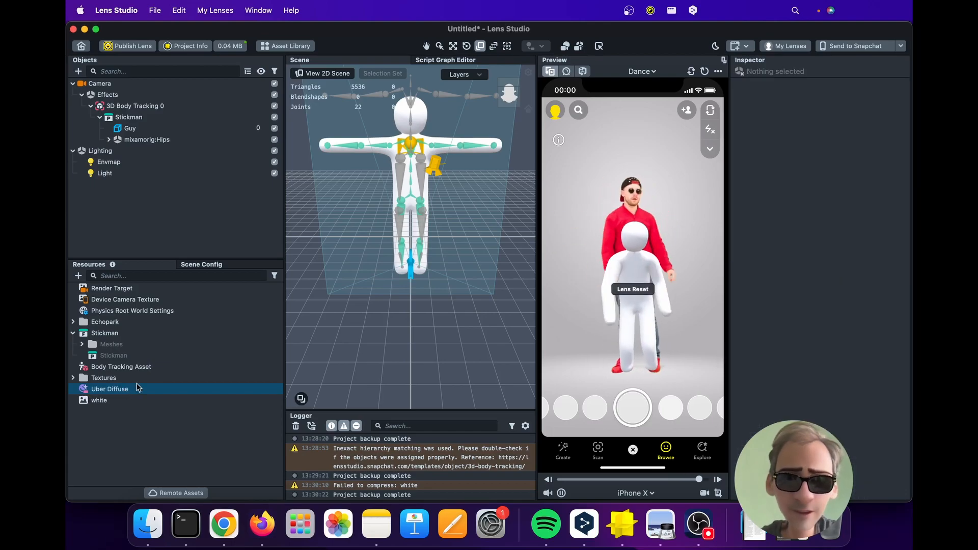
{"action": "left_click", "coordinate": [145, 365]}
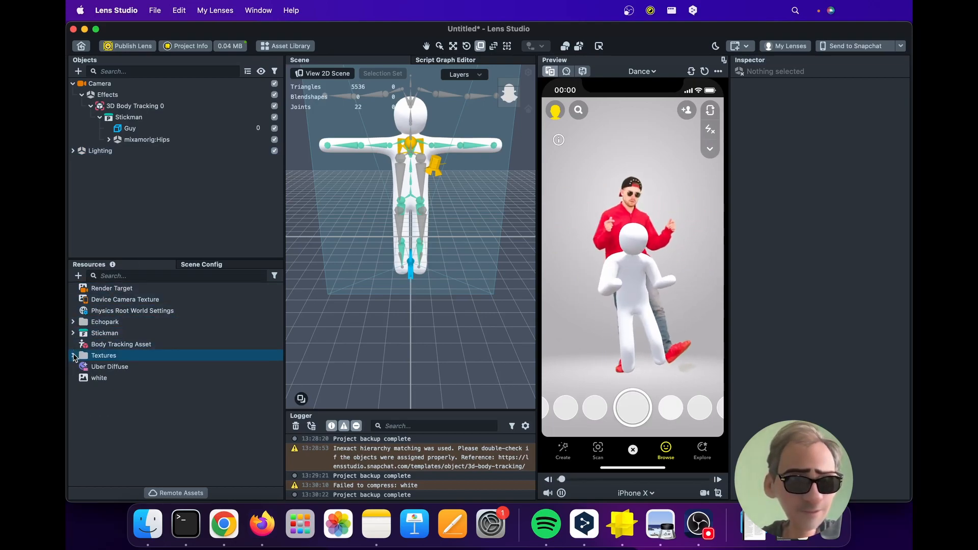
Add a second camera to the scene and set its camera type to Orthographic.
{"action": "left_click", "coordinate": [72, 84]}
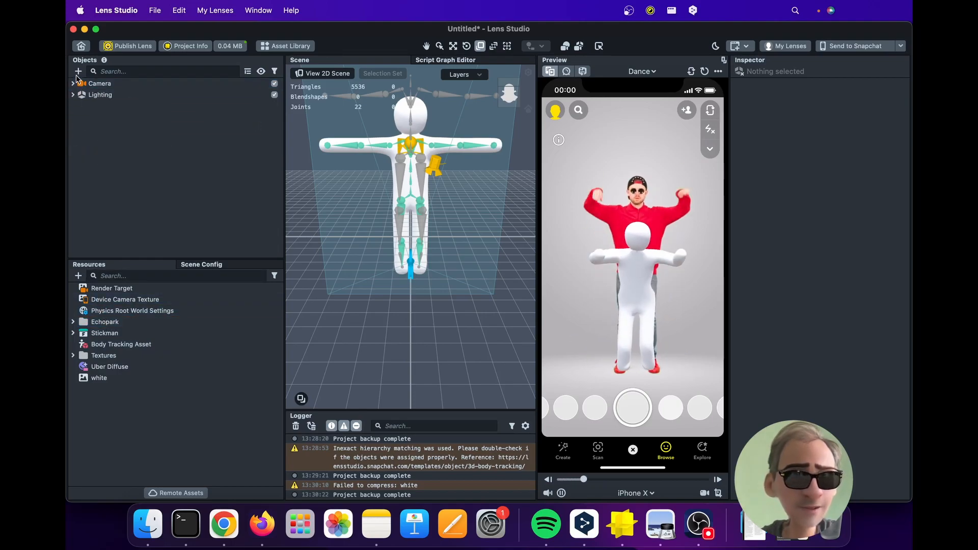
{"action": "left_click", "coordinate": [78, 71]}
{"action": "left_click", "coordinate": [106, 128]}
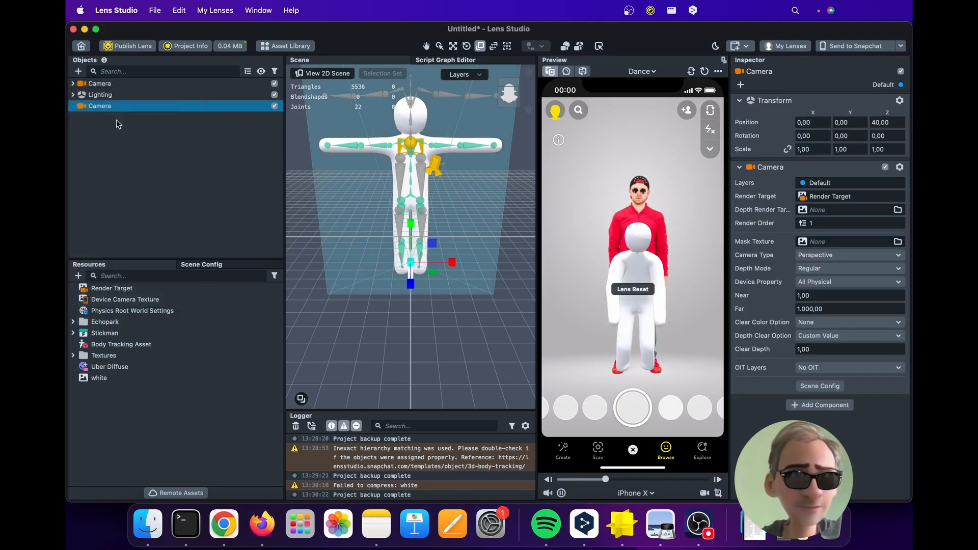
{"action": "left_click", "coordinate": [815, 260]}
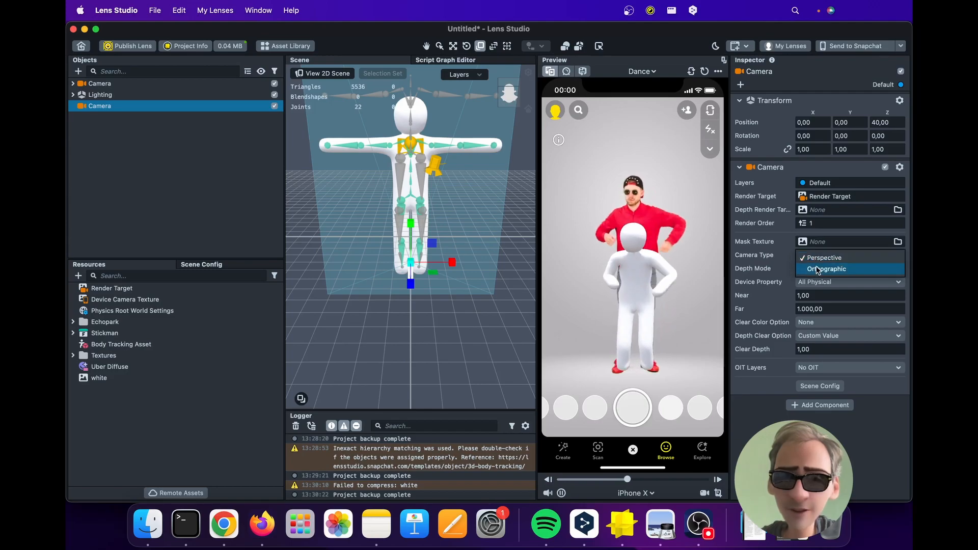
{"action": "left_click", "coordinate": [818, 268]}
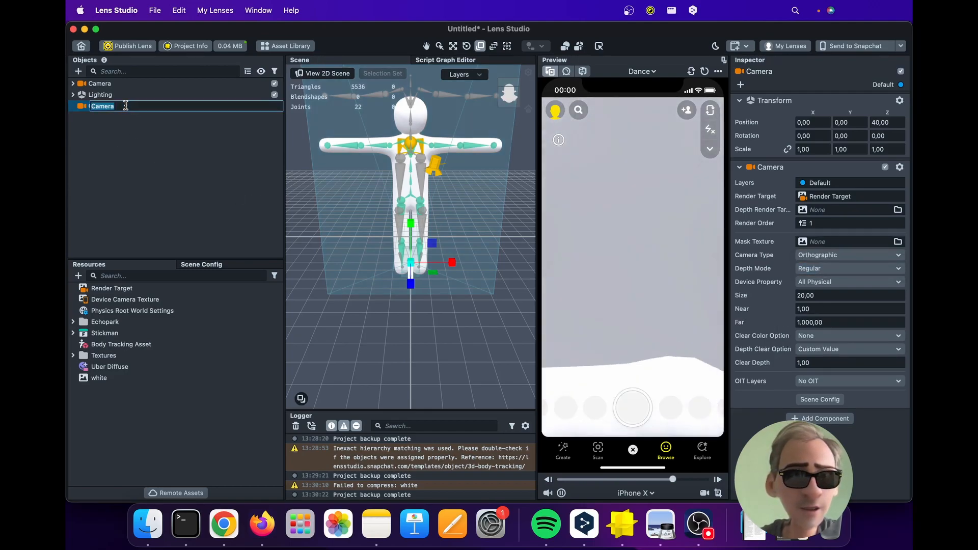
{"action": "left_click", "coordinate": [78, 276]}
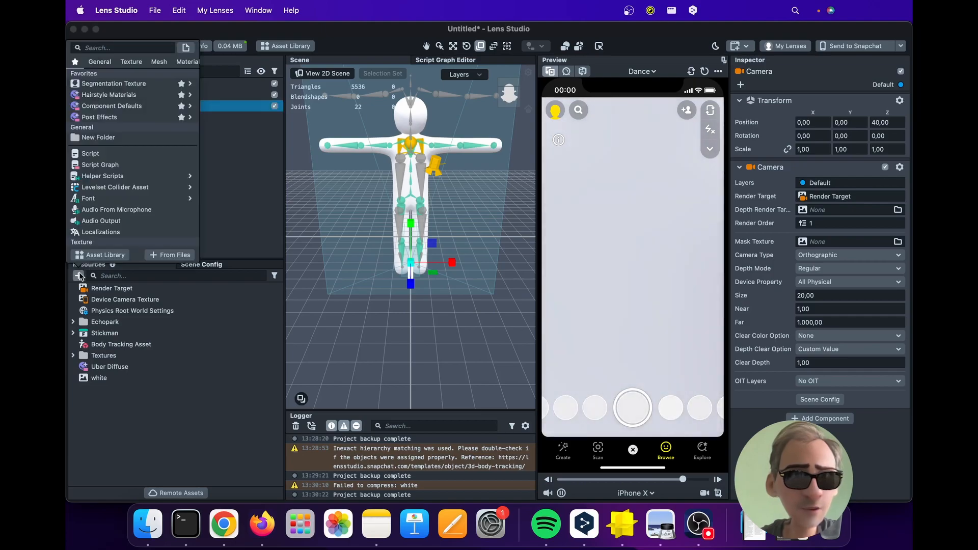
{"action": "left_click", "coordinate": [168, 254]}
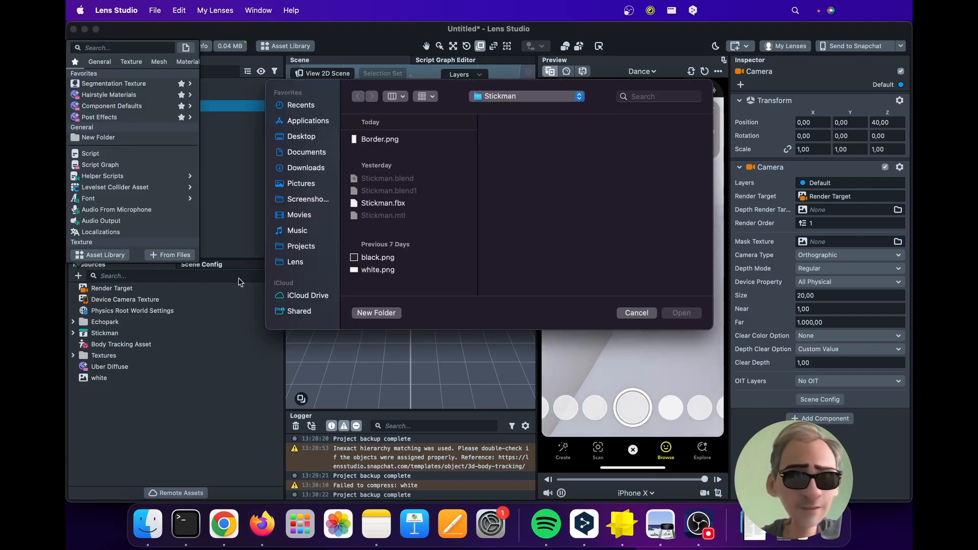
{"action": "left_click", "coordinate": [636, 312]}
Search the new resources for "ml" and add the ML Eraser custom component to the project.
{"action": "right_click", "coordinate": [108, 403]}
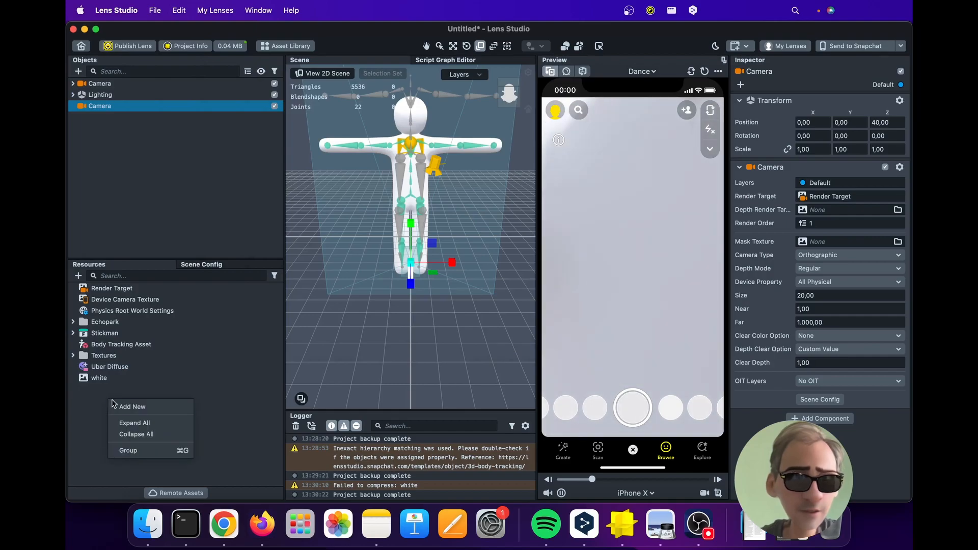
{"action": "left_click", "coordinate": [121, 409]}
{"action": "type", "text": "ml"}
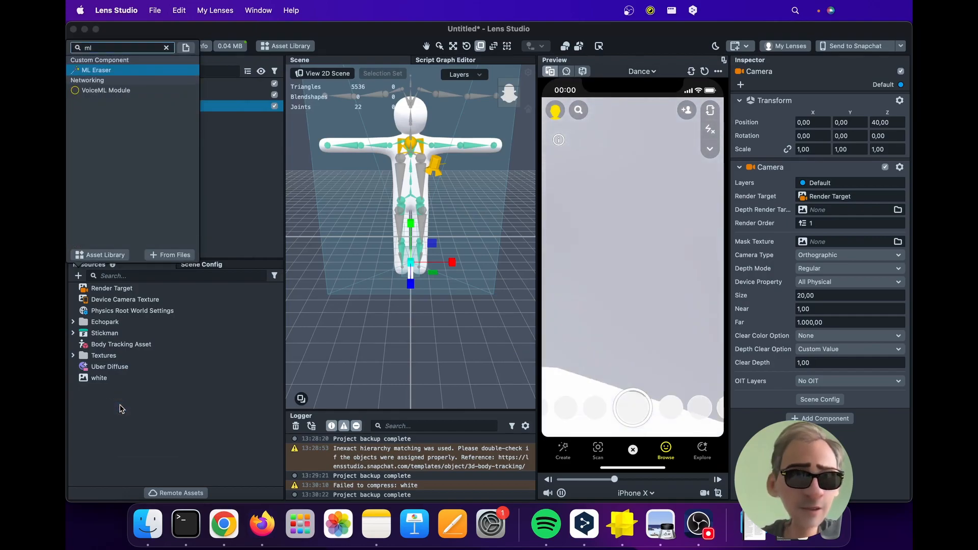
{"action": "left_click", "coordinate": [111, 68]}
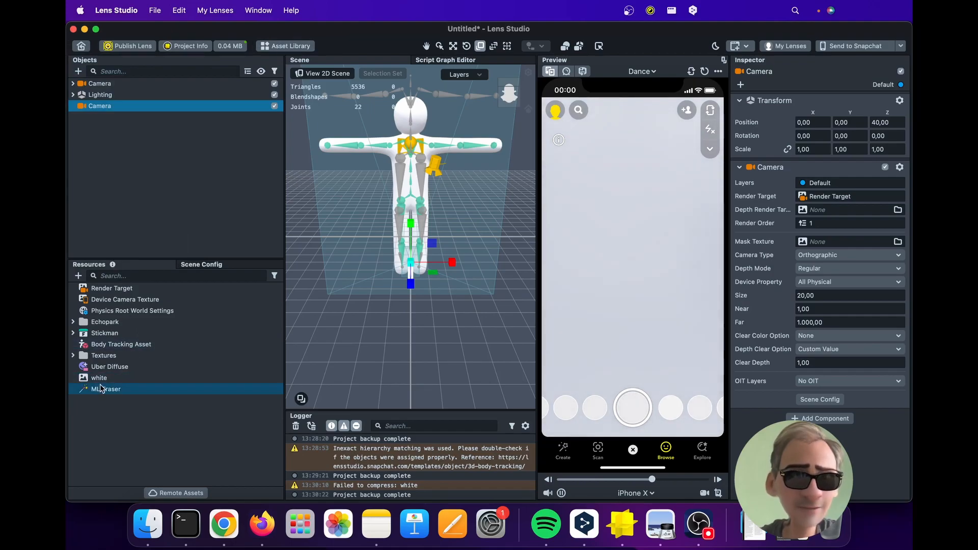
Look up the ML Eraser by searching "ml" in the Asset Library and again among the new resources.
{"action": "left_click", "coordinate": [286, 46]}
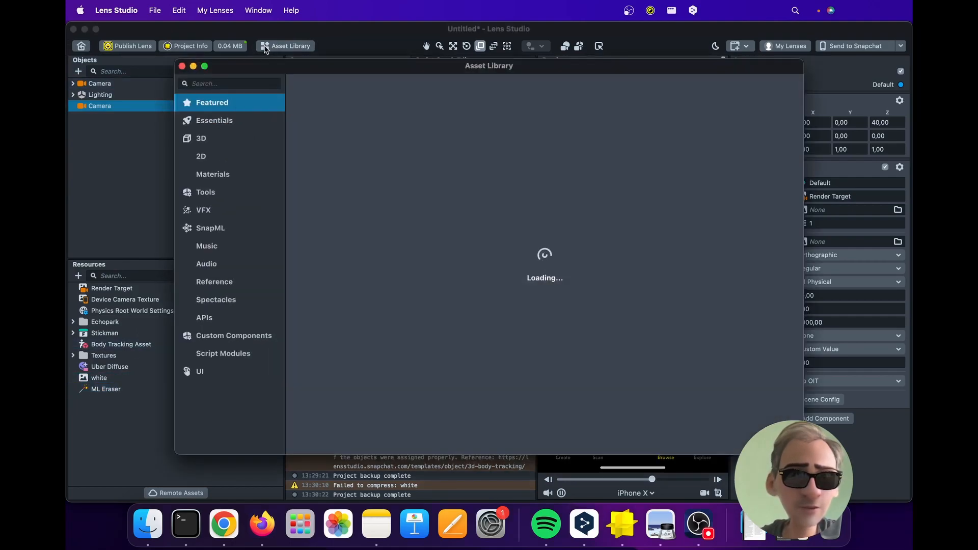
{"action": "type", "text": "ml"}
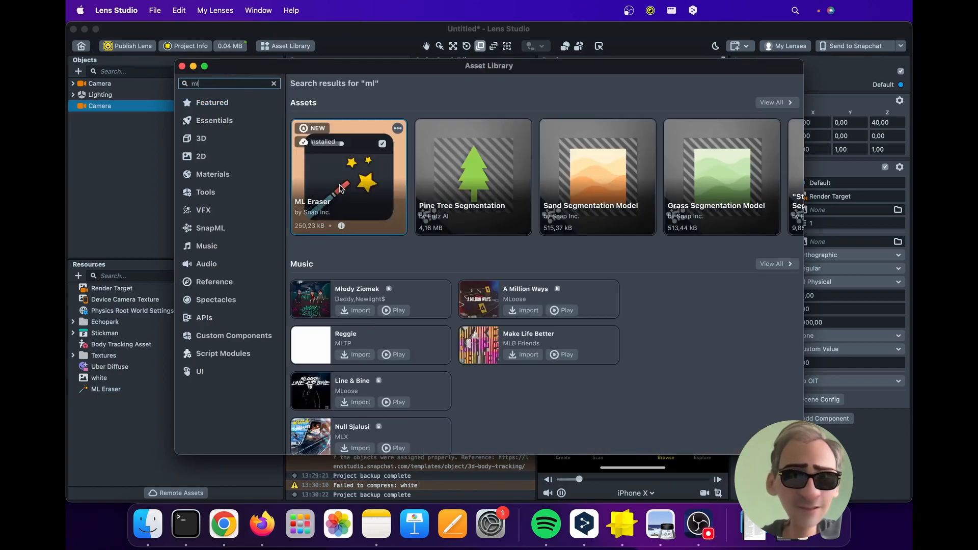
{"action": "left_click", "coordinate": [182, 66]}
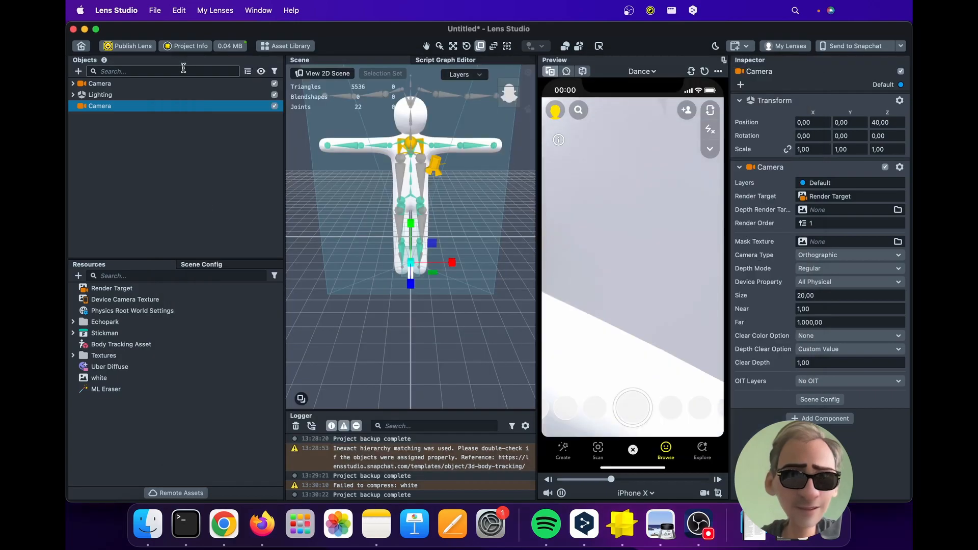
{"action": "right_click", "coordinate": [104, 404]}
{"action": "left_click", "coordinate": [126, 408]}
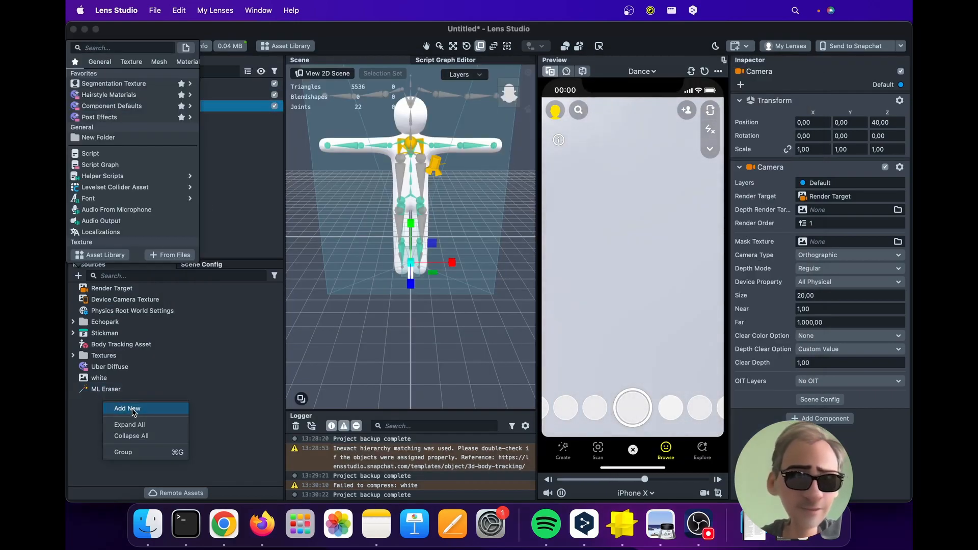
{"action": "type", "text": "ml"}
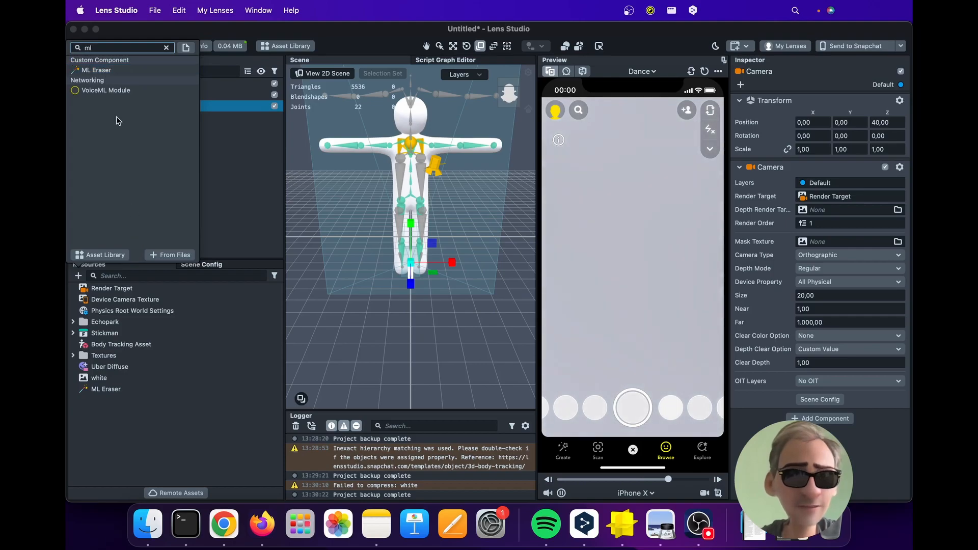
{"action": "left_click", "coordinate": [109, 95]}
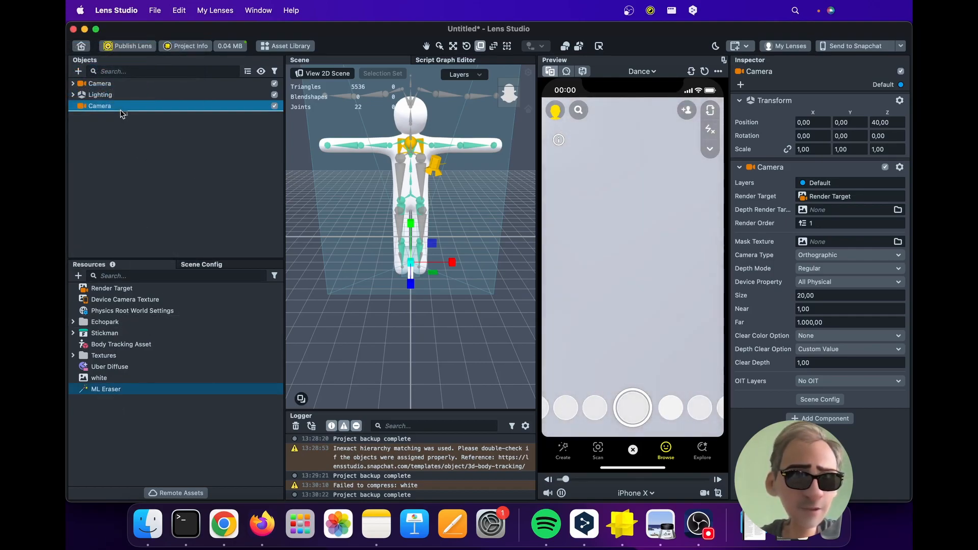
Place the ML Eraser in the scene as a child object of the new orthographic camera.
{"action": "left_click", "coordinate": [120, 112]}
{"action": "left_click_drag", "start_coordinate": [120, 112], "coordinate": [120, 112]}
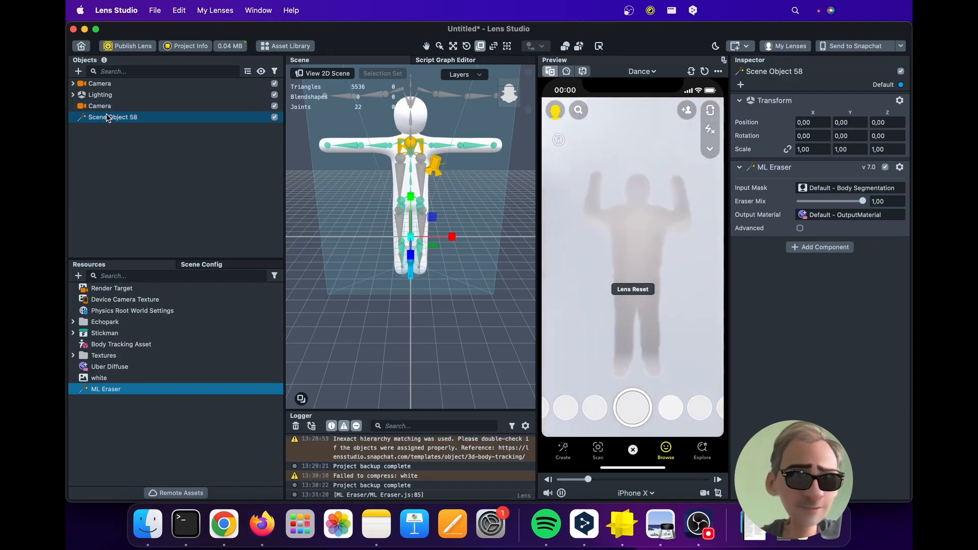
{"action": "left_click", "coordinate": [104, 108]}
Rename the orthographic camera to "Eraser Camera" and move it above the other camera in the object hierarchy.
{"action": "right_click", "coordinate": [99, 108]}
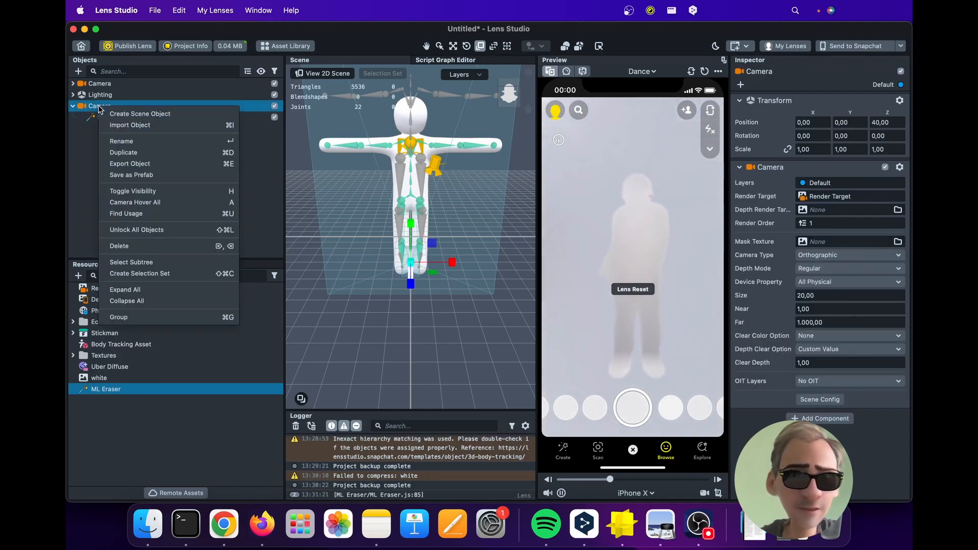
{"action": "left_click", "coordinate": [130, 142]}
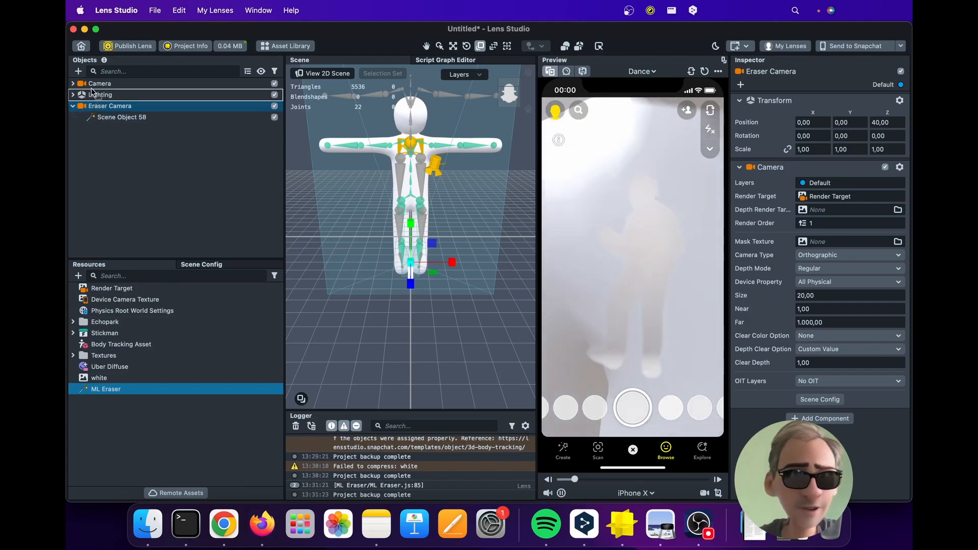
{"action": "left_click_drag", "start_coordinate": [90, 82], "coordinate": [90, 79]}
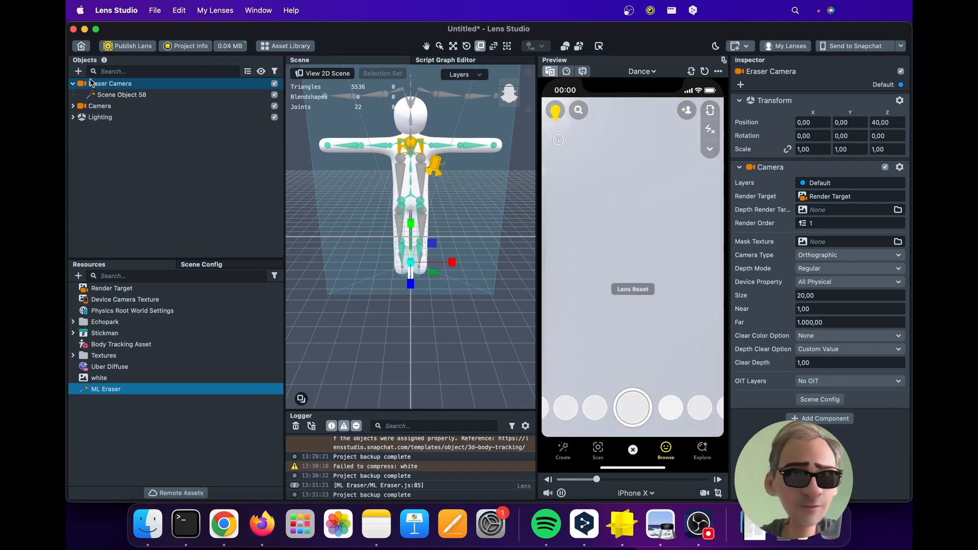
Rename the perspective camera that holds the stickman to "Actor Camera".
{"action": "left_click", "coordinate": [102, 105]}
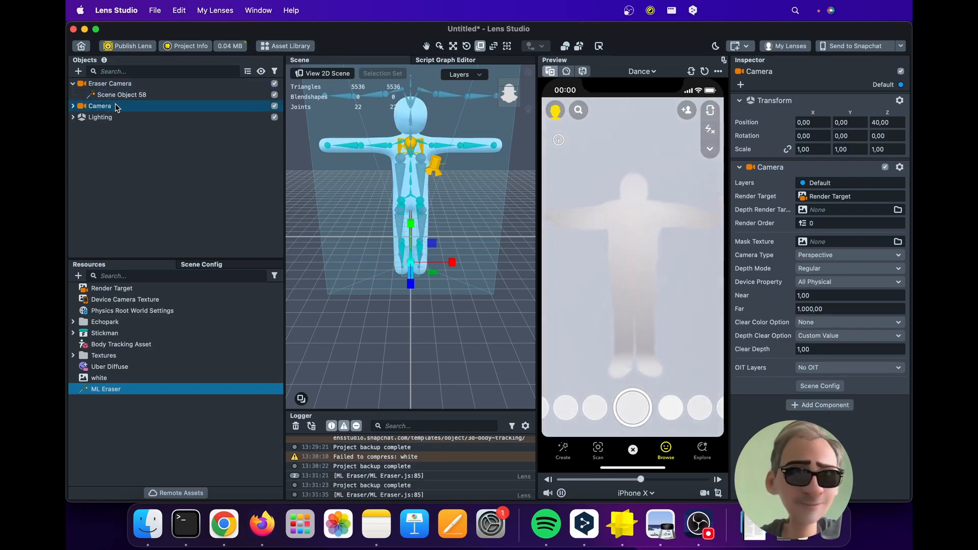
{"action": "right_click", "coordinate": [115, 105]}
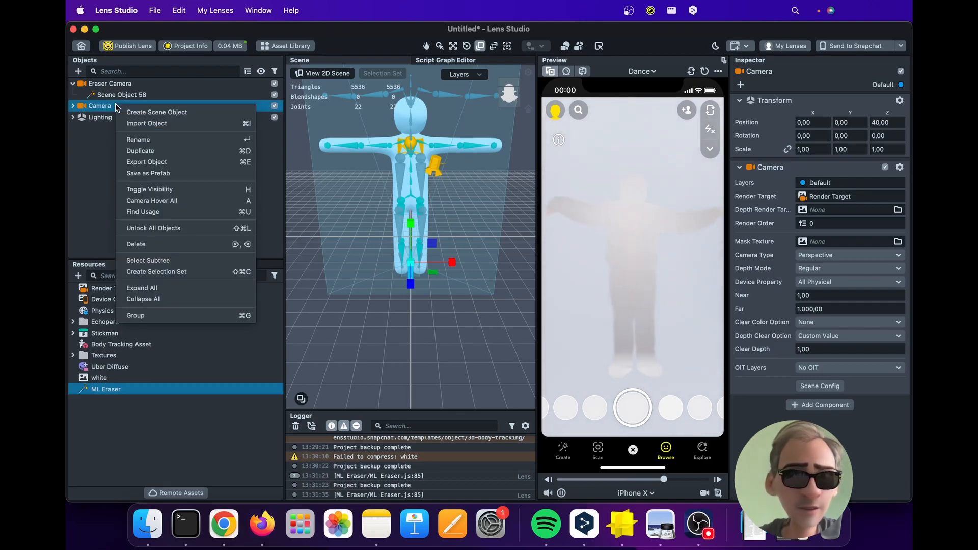
{"action": "left_click", "coordinate": [138, 139]}
{"action": "type", "text": "Actor"}
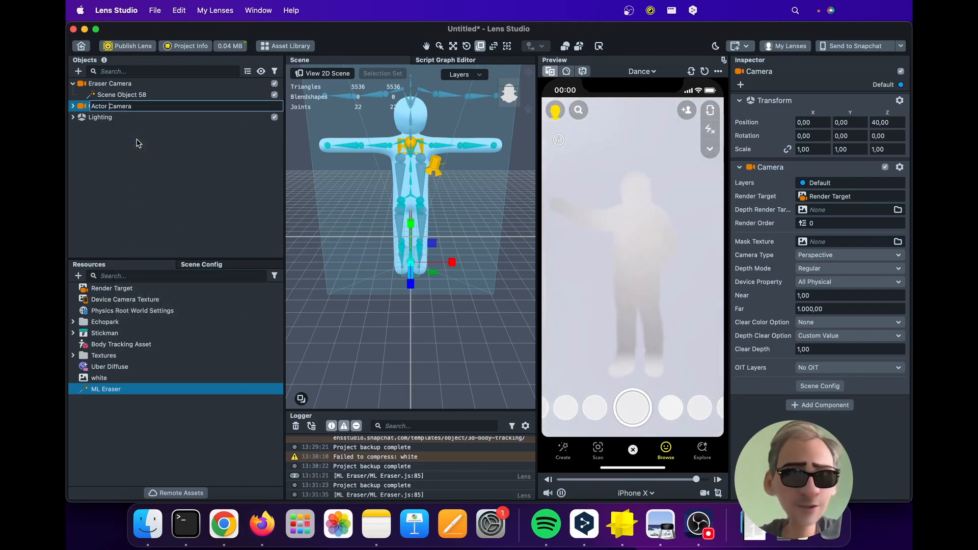
{"action": "key", "text": "Return"}
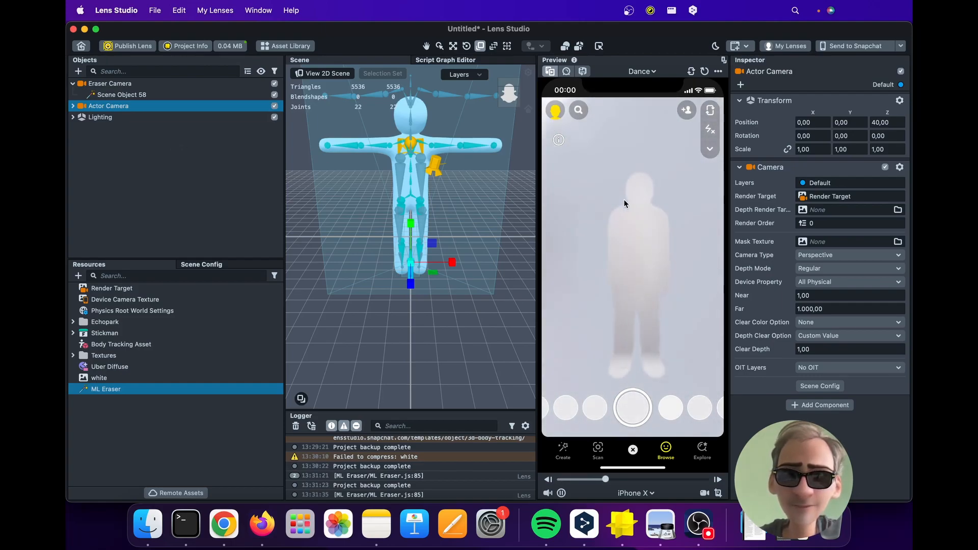
Create a new layer and assign the ML Eraser object under the Eraser Camera to Layer 1.
{"action": "left_click", "coordinate": [141, 83]}
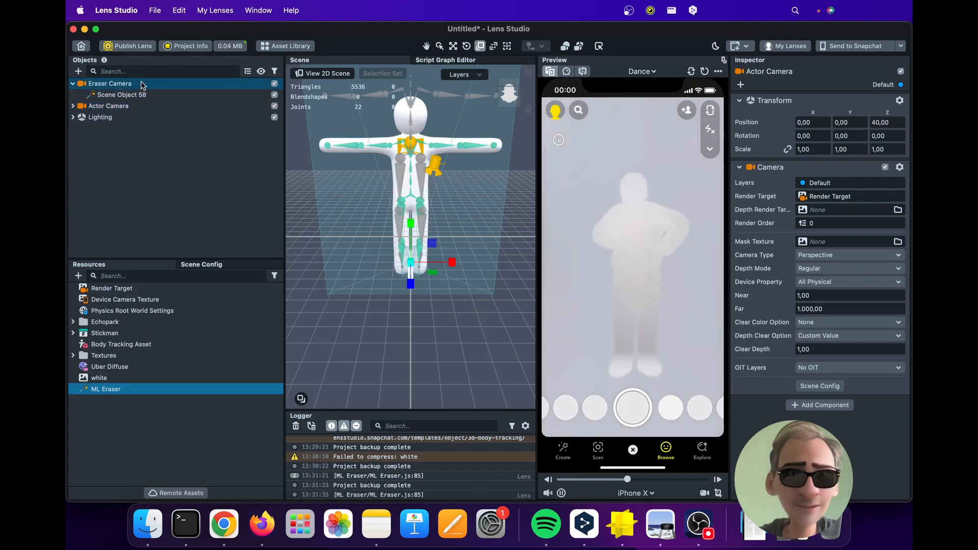
{"action": "left_click", "coordinate": [142, 94]}
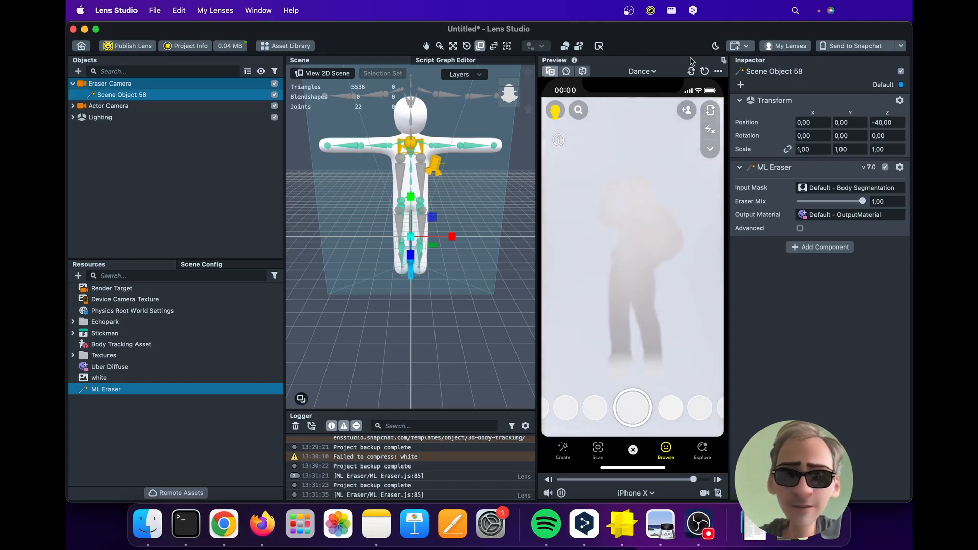
{"action": "left_click", "coordinate": [878, 85]}
{"action": "left_click", "coordinate": [838, 217]}
{"action": "left_click", "coordinate": [814, 116]}
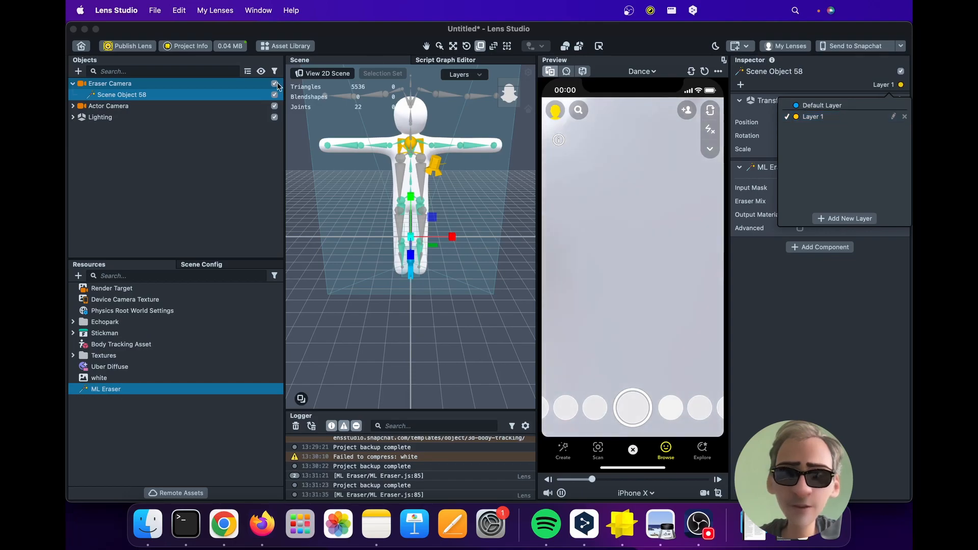
{"action": "left_click", "coordinate": [173, 100]}
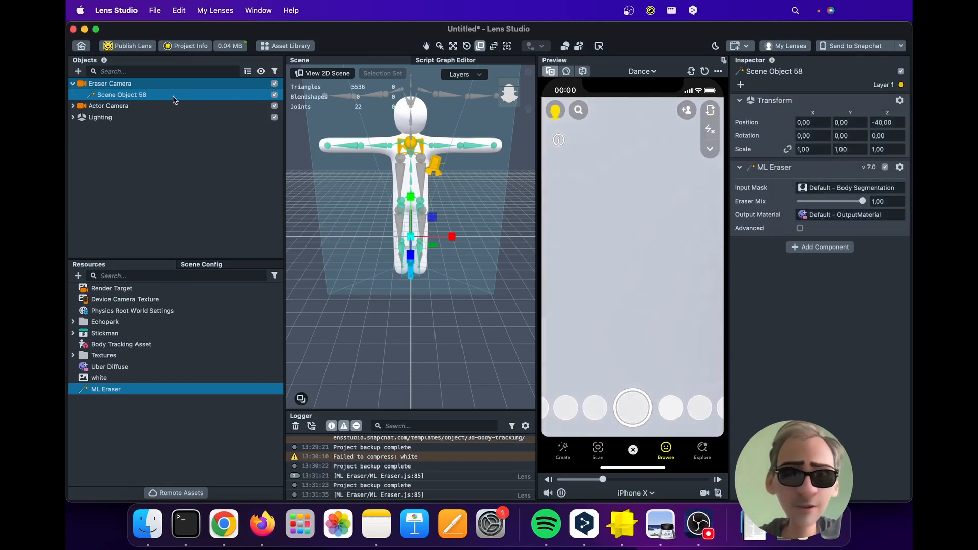
Set the Eraser Camera to render only Layer 1 by including that layer and excluding the Default layer.
{"action": "left_click", "coordinate": [147, 83]}
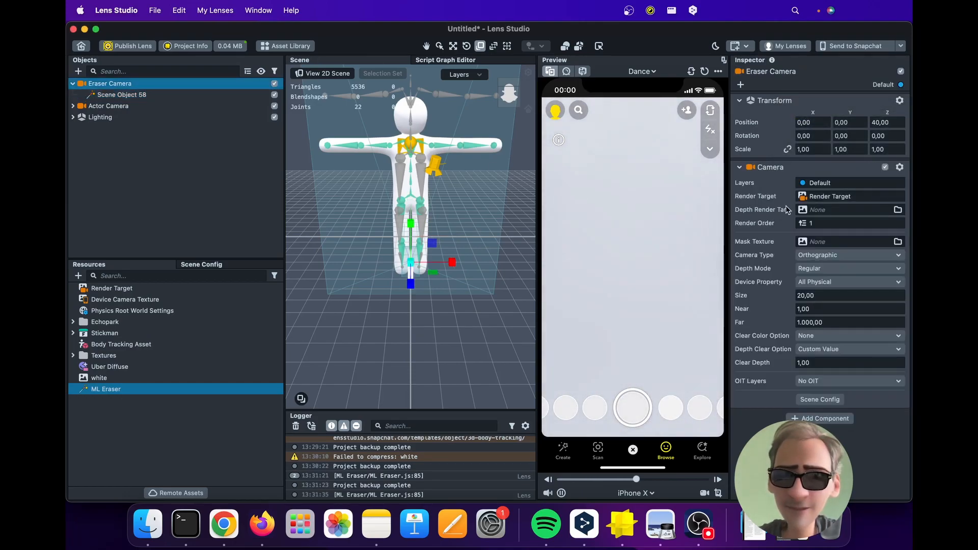
{"action": "left_click", "coordinate": [820, 183]}
{"action": "left_click", "coordinate": [814, 214]}
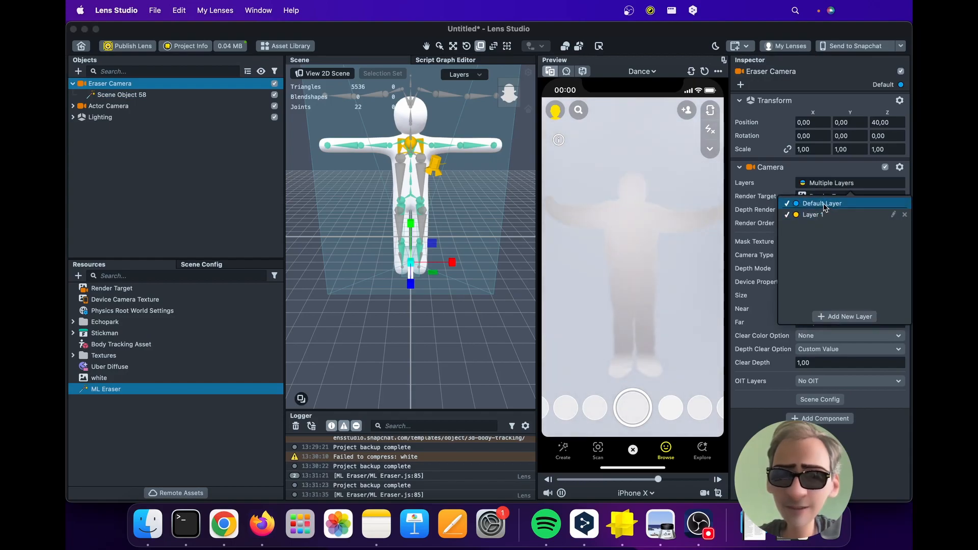
{"action": "left_click", "coordinate": [822, 203]}
{"action": "left_click", "coordinate": [796, 436]}
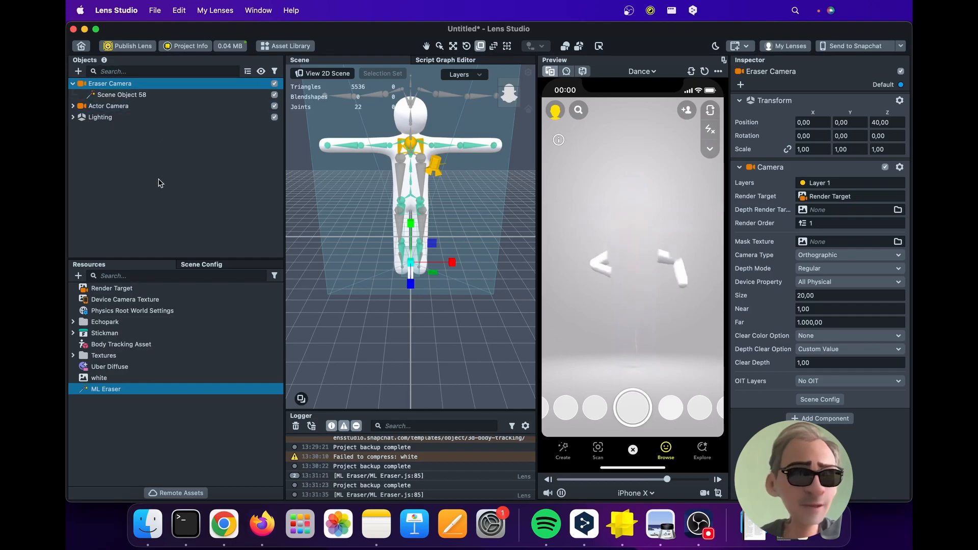
Reorder the cameras in the scene's render order so the Eraser Camera renders before the Actor Camera.
{"action": "left_click", "coordinate": [199, 266]}
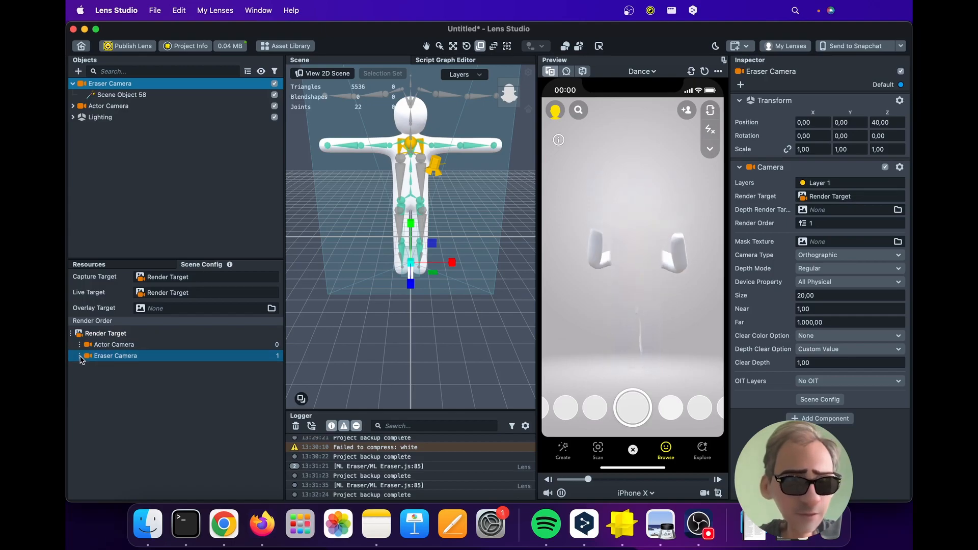
{"action": "left_click_drag", "start_coordinate": [81, 358], "coordinate": [83, 345]}
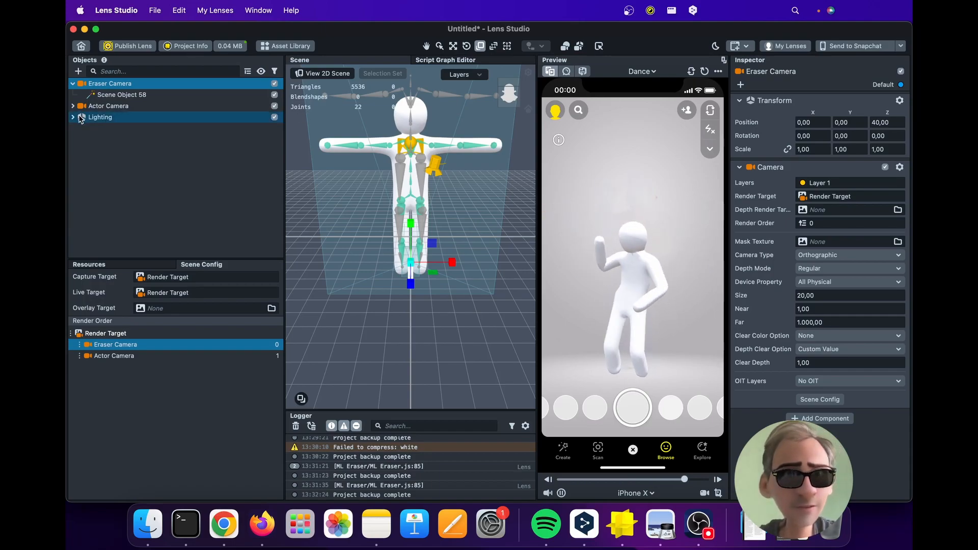
Add a new camera and place it at the root of the object hierarchy, between the Eraser Camera and Actor Camera.
{"action": "left_click", "coordinate": [73, 87]}
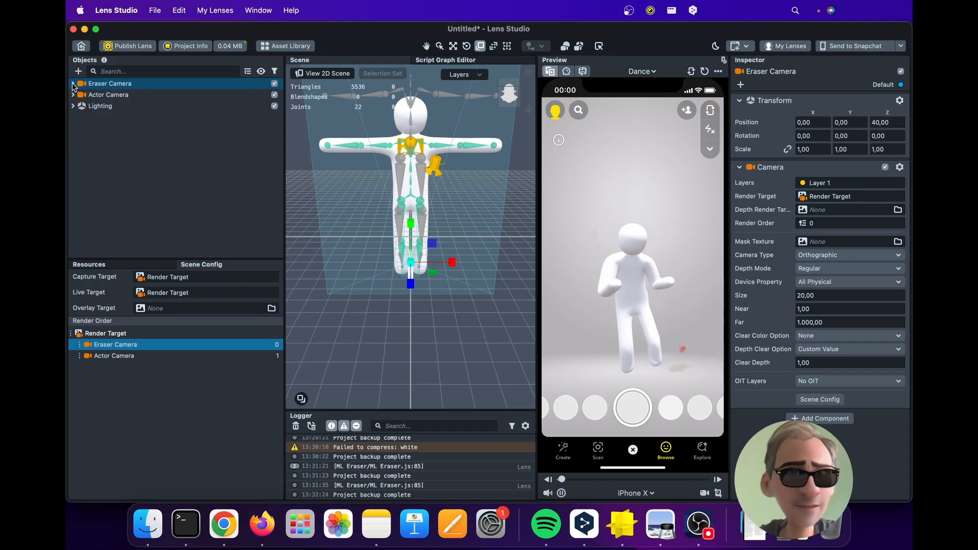
{"action": "left_click", "coordinate": [78, 70]}
{"action": "left_click", "coordinate": [95, 127]}
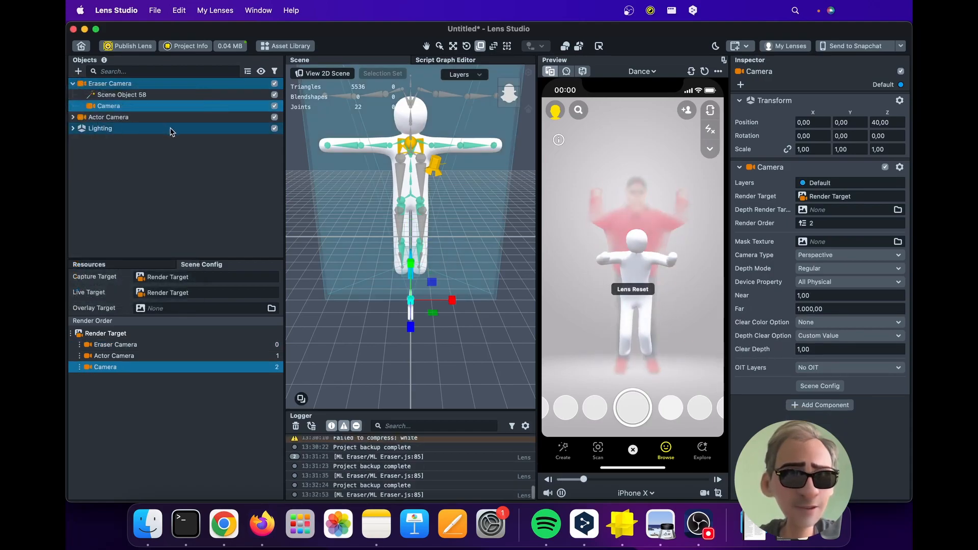
{"action": "left_click_drag", "start_coordinate": [96, 117], "coordinate": [90, 110]}
{"action": "left_click", "coordinate": [89, 109]}
Rename the new camera to "Background Camera".
{"action": "right_click", "coordinate": [90, 108]}
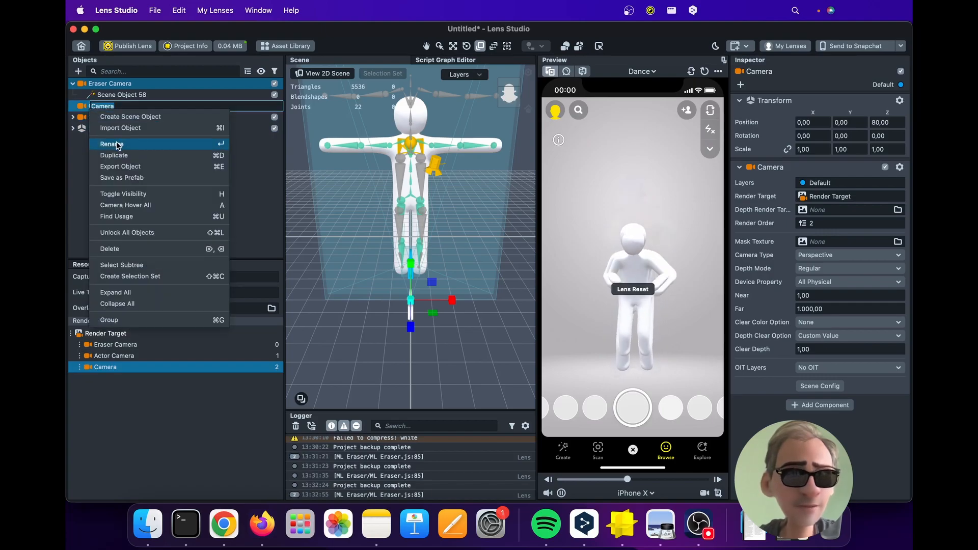
{"action": "left_click", "coordinate": [116, 143]}
{"action": "key", "text": "Return"}
{"action": "right_click", "coordinate": [102, 109]}
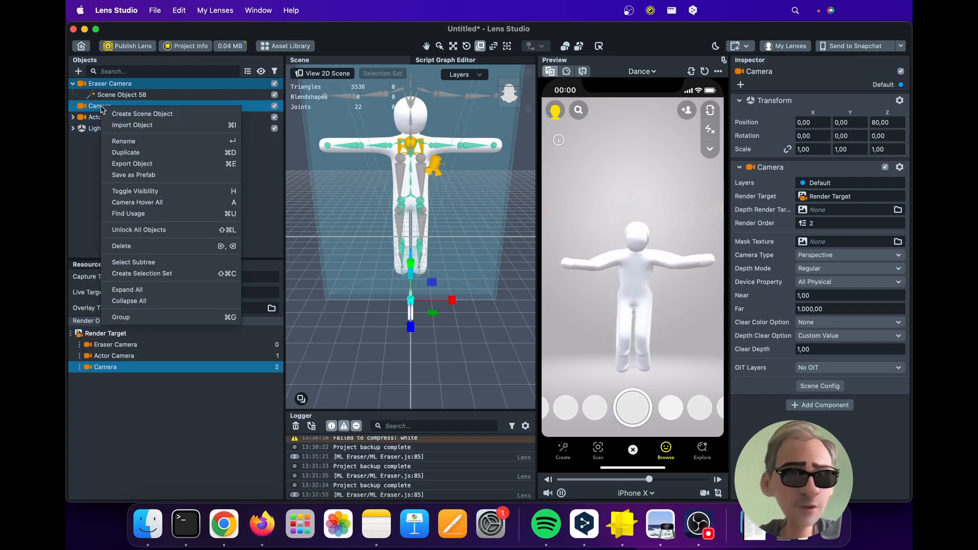
{"action": "left_click", "coordinate": [122, 144]}
{"action": "key", "text": "Left"}
{"action": "type", "text": "Background"}
{"action": "key", "text": "Return"}
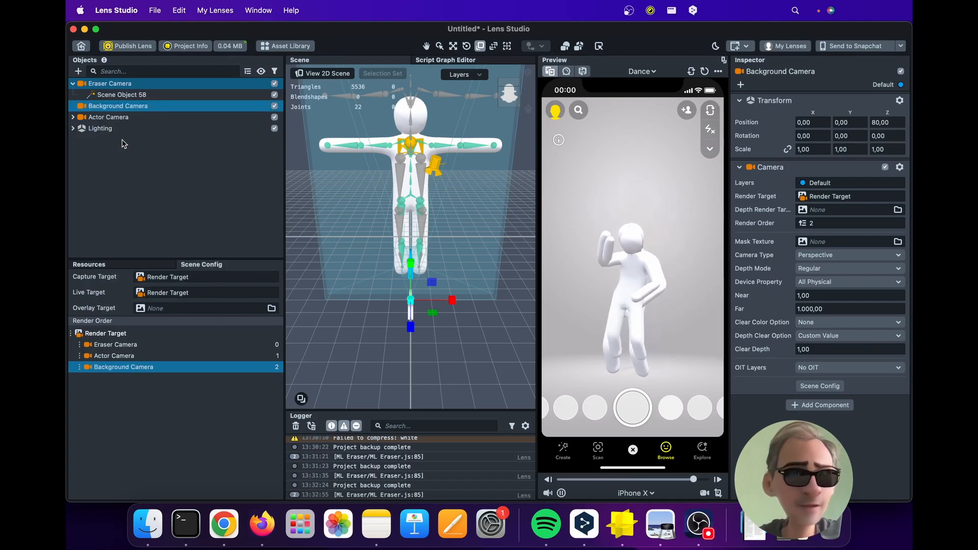
Add a Color Correction post effect under the Background Camera.
{"action": "left_click", "coordinate": [78, 71]}
{"action": "mouse_move", "coordinate": [118, 186]}
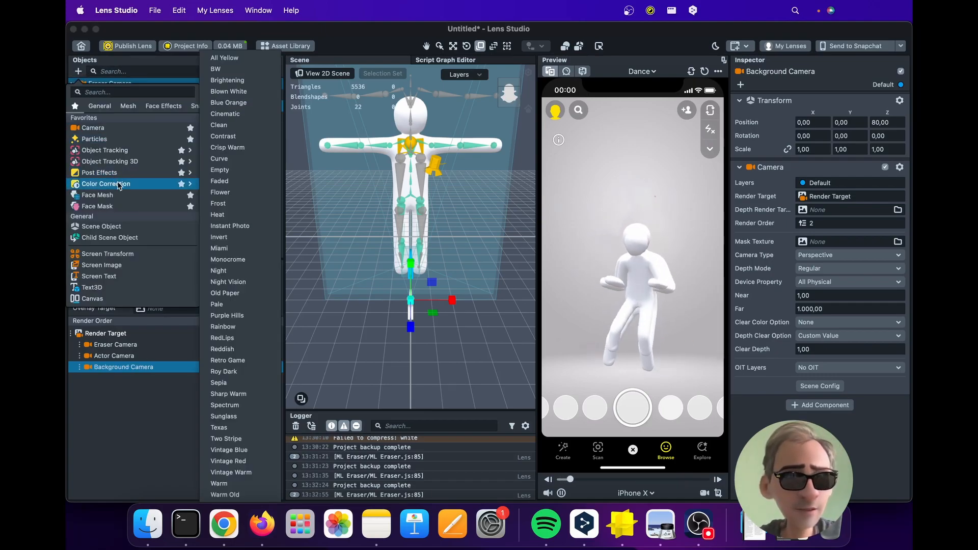
{"action": "mouse_move", "coordinate": [189, 172]}
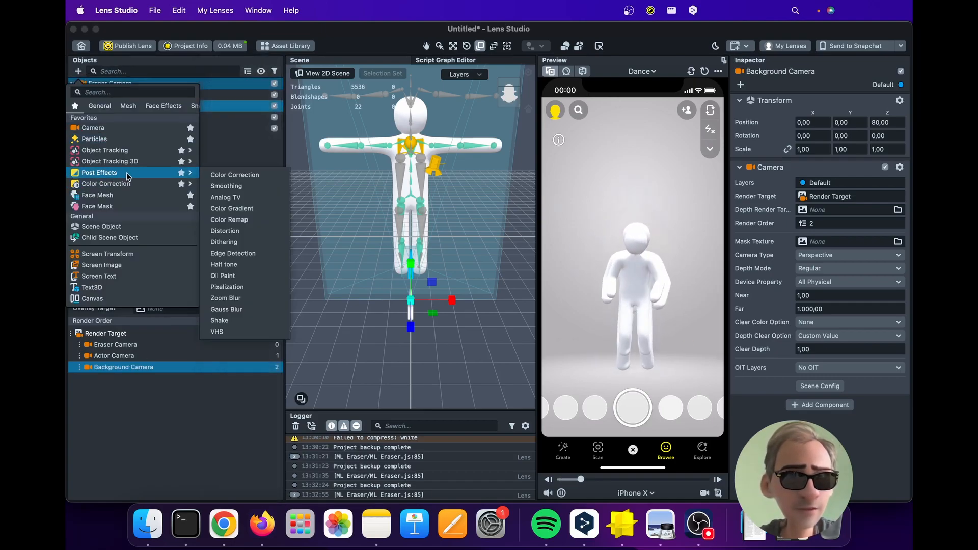
{"action": "left_click", "coordinate": [229, 174]}
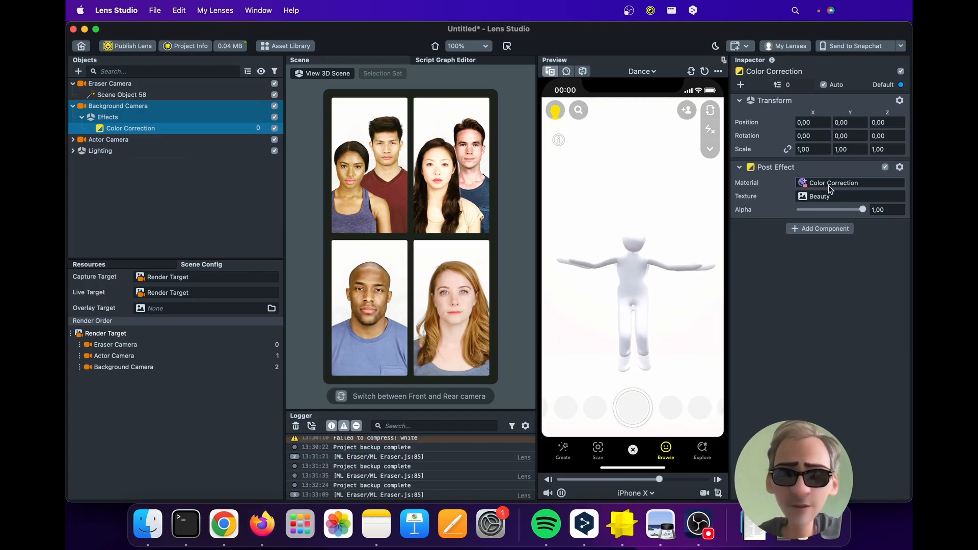
Set the Base Color of the Color Correction material to a medium grey at 100% opacity.
{"action": "left_click", "coordinate": [143, 264]}
{"action": "left_click", "coordinate": [117, 401]}
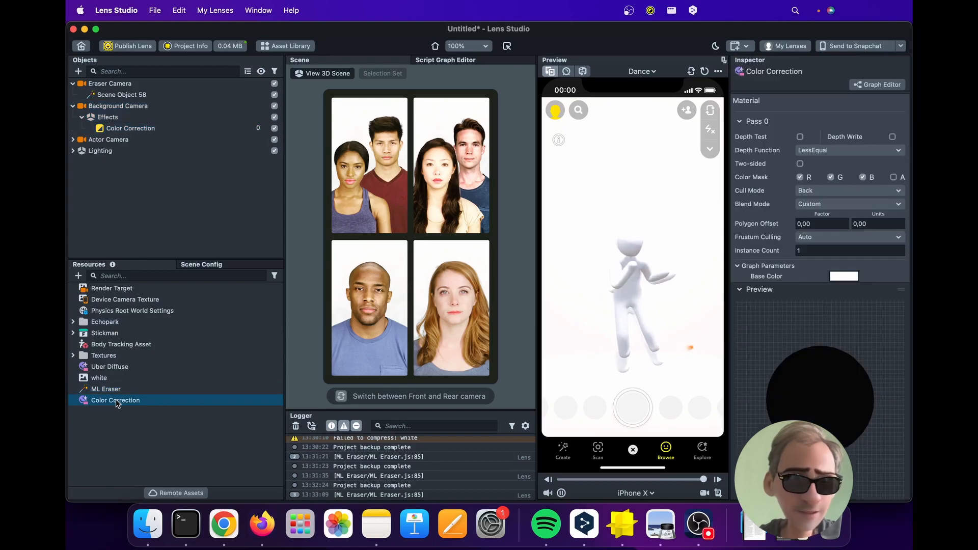
{"action": "scroll", "coordinate": [789, 225], "scroll_direction": "down", "scroll_amount": 3}
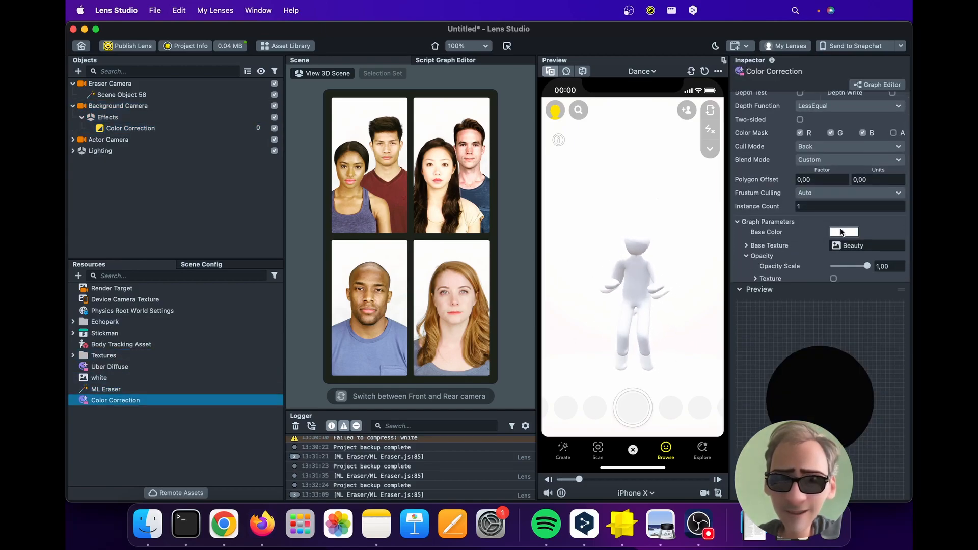
{"action": "left_click", "coordinate": [841, 232]}
{"action": "mouse_move", "coordinate": [128, 378]}
{"action": "left_mouse_down"}
{"action": "mouse_move", "coordinate": [189, 380]}
{"action": "mouse_move", "coordinate": [128, 382]}
{"action": "left_mouse_up"}
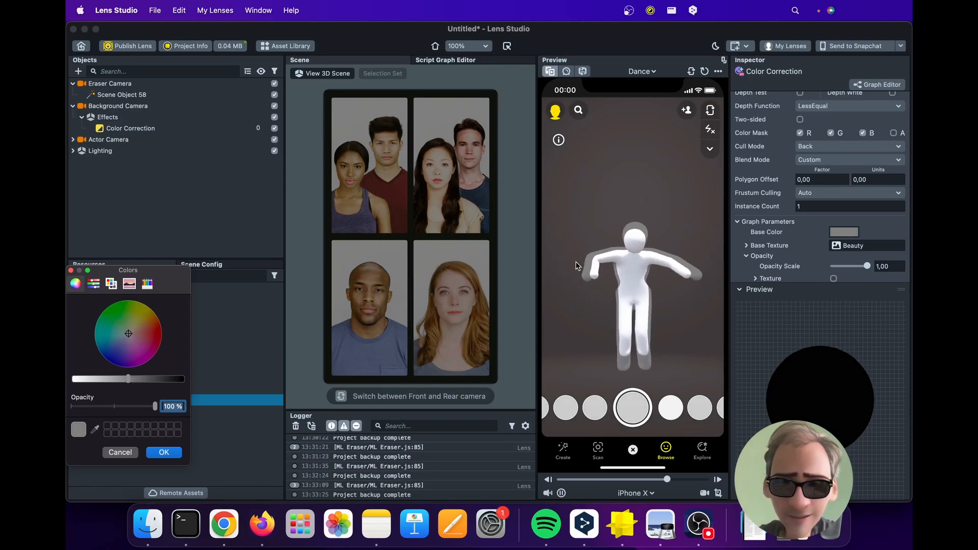
{"action": "left_click", "coordinate": [164, 453]}
Change the Background Camera's camera type to Orthographic.
{"action": "left_click", "coordinate": [120, 106]}
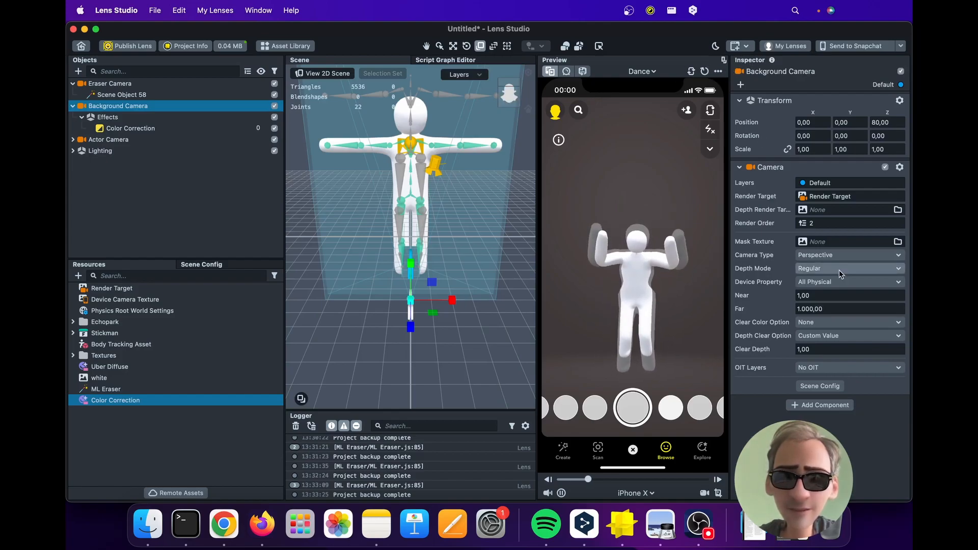
{"action": "left_click", "coordinate": [821, 255]}
{"action": "left_click", "coordinate": [818, 269]}
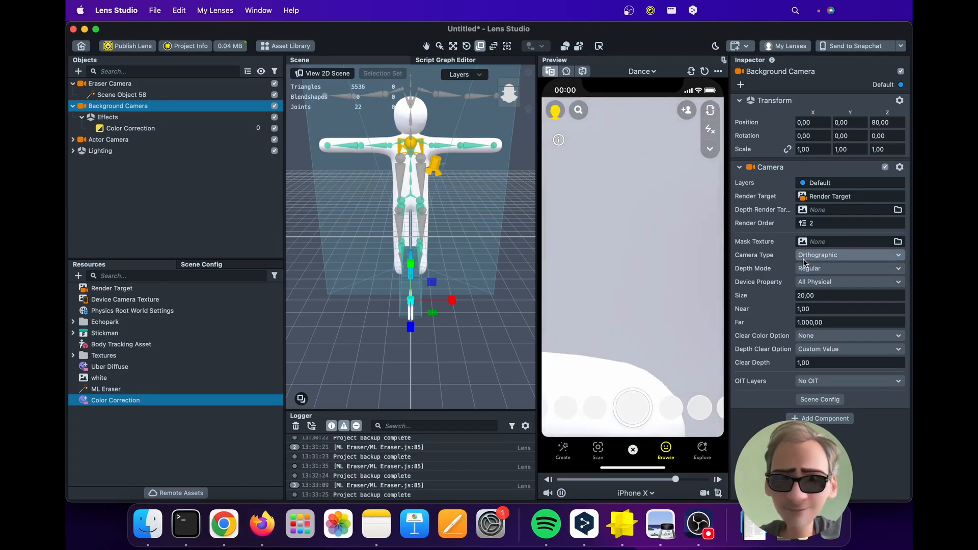
Create a new layer and assign the Background Camera object to Layer 2.
{"action": "left_click", "coordinate": [886, 84]}
{"action": "left_click", "coordinate": [846, 218]}
{"action": "left_click", "coordinate": [815, 128]}
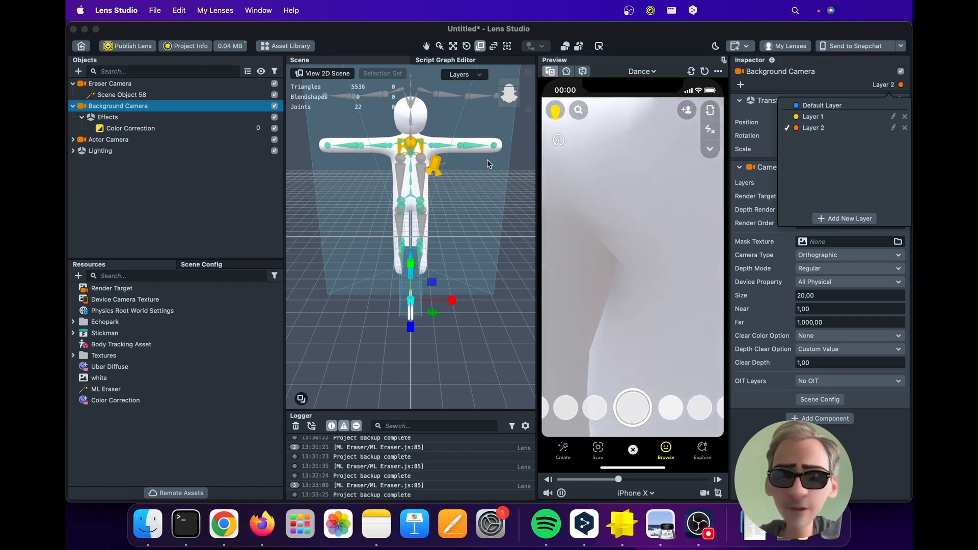
{"action": "left_click", "coordinate": [199, 166]}
Exclude the Default layer from the Background Camera's rendered layers, leaving only Layer 2.
{"action": "left_click", "coordinate": [145, 110]}
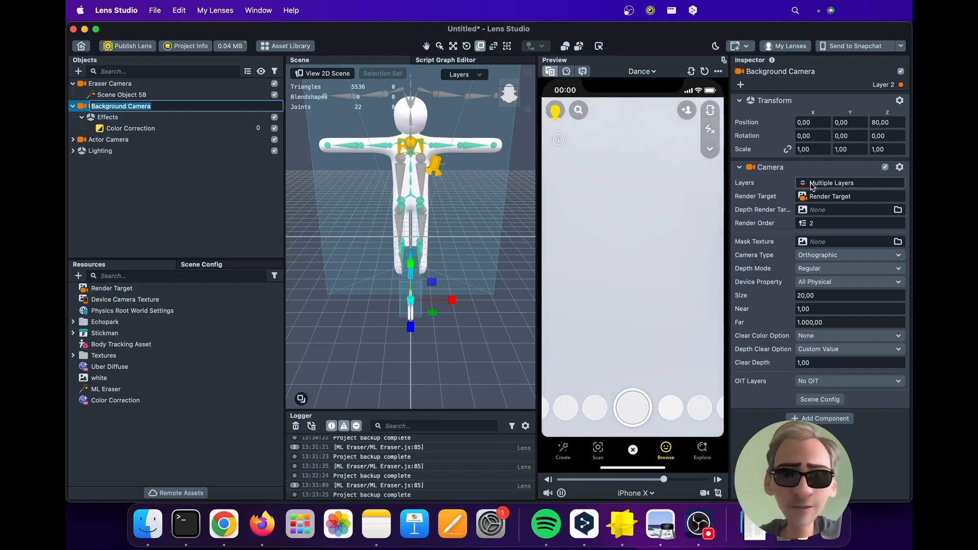
{"action": "left_click", "coordinate": [828, 182]}
{"action": "left_click", "coordinate": [818, 203]}
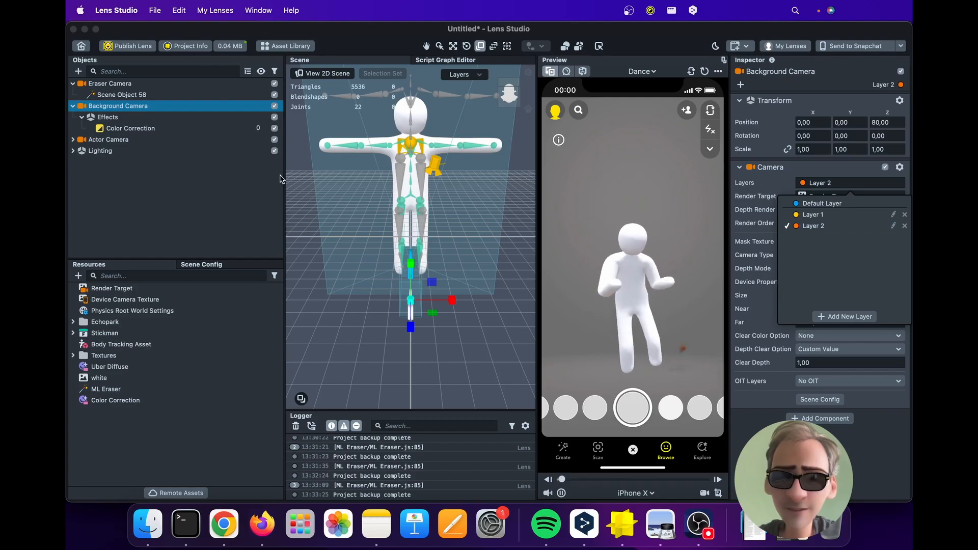
{"action": "left_click", "coordinate": [176, 163]}
Assign the Color Correction object under the Background Camera to Layer 2.
{"action": "left_click", "coordinate": [144, 131]}
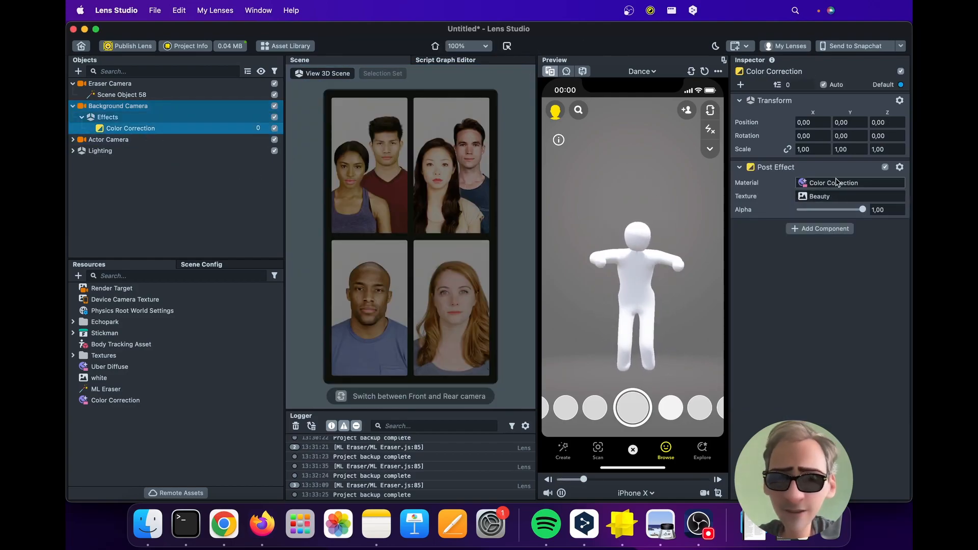
{"action": "left_click", "coordinate": [884, 84]}
{"action": "left_click", "coordinate": [850, 128]}
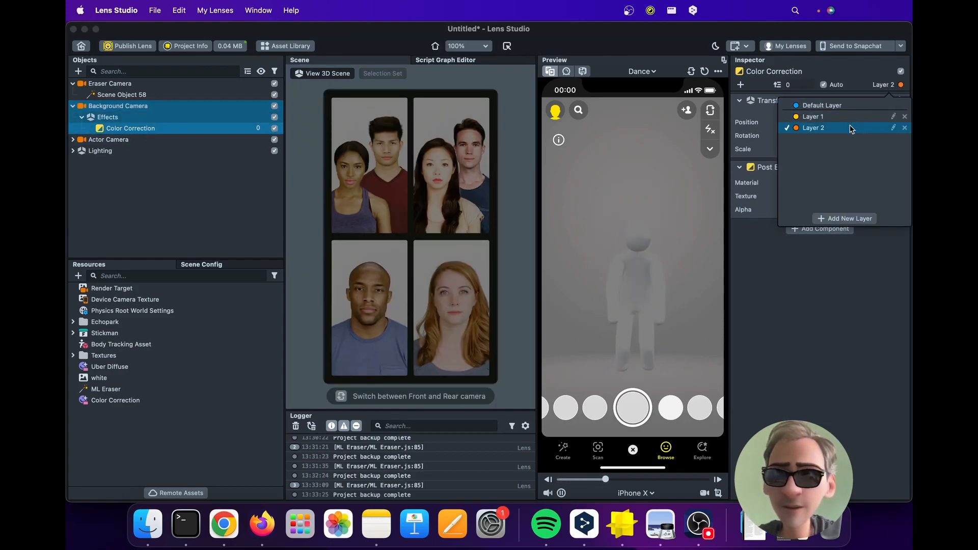
{"action": "left_click", "coordinate": [821, 260]}
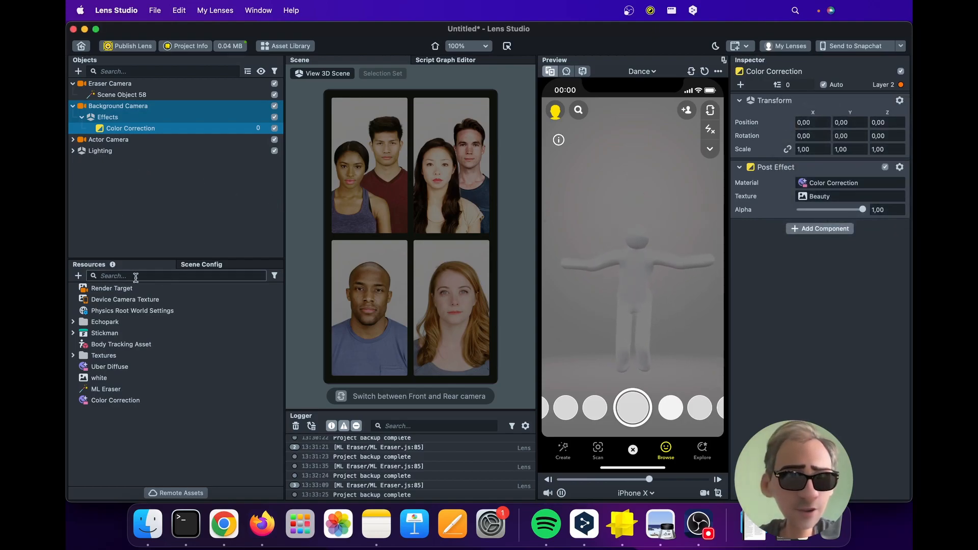
Move the Background Camera between the Eraser Camera and the Actor Camera in the render order.
{"action": "left_click", "coordinate": [229, 267]}
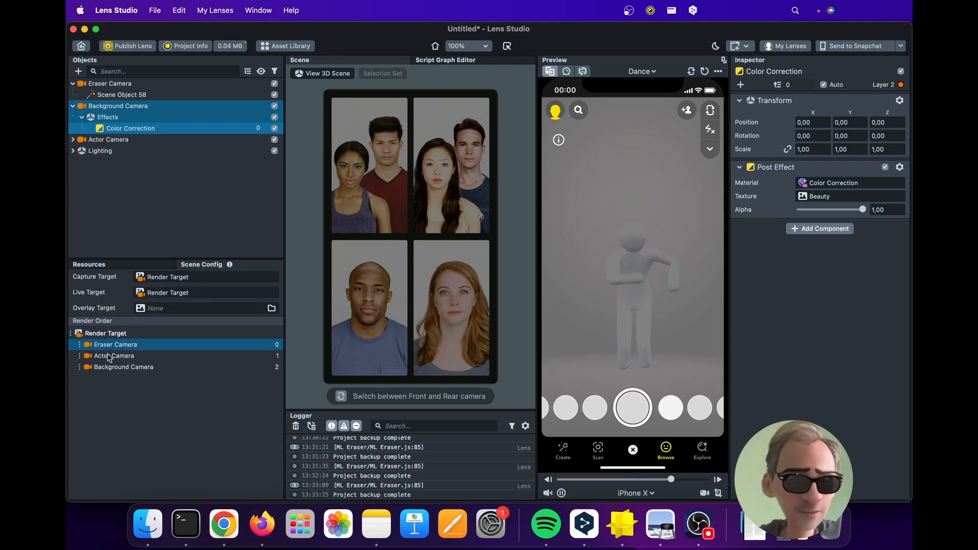
{"action": "left_click", "coordinate": [81, 368]}
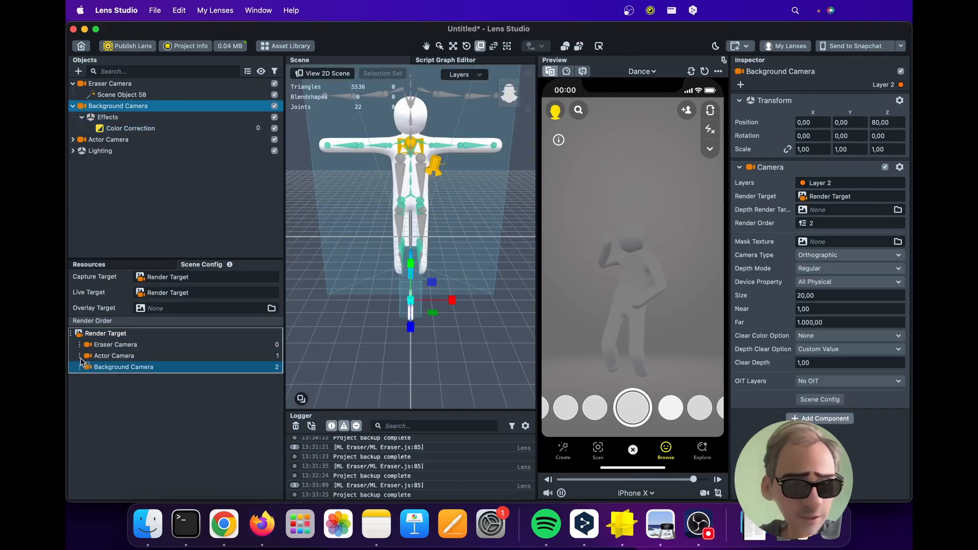
{"action": "left_click", "coordinate": [82, 357], "text": "shift"}
{"action": "left_click", "coordinate": [82, 356], "text": "super"}
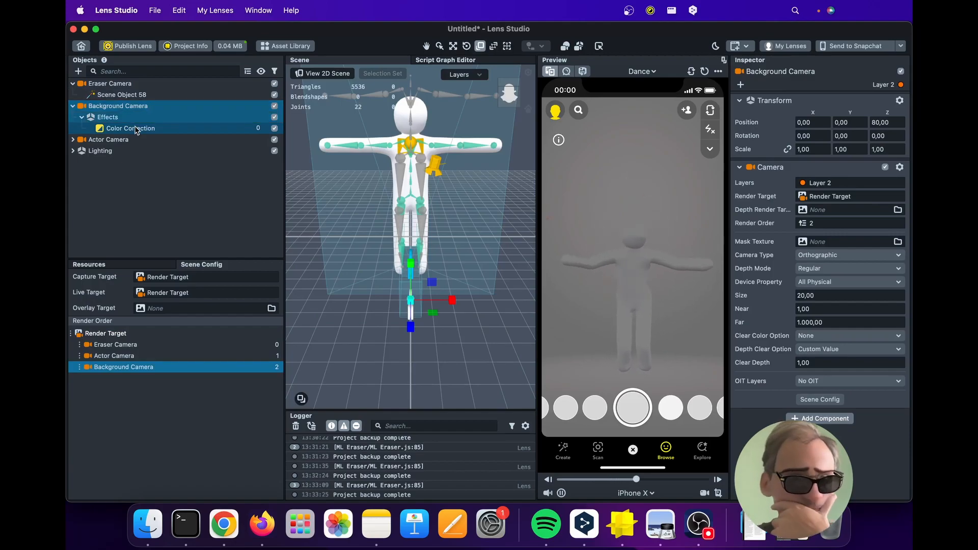
{"action": "left_click", "coordinate": [80, 365]}
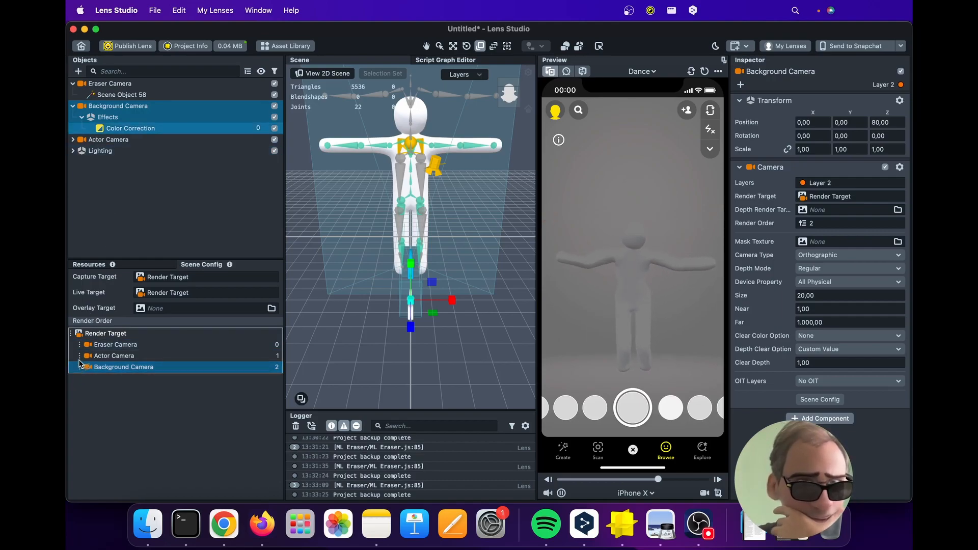
{"action": "left_click_drag", "start_coordinate": [80, 355], "coordinate": [82, 351]}
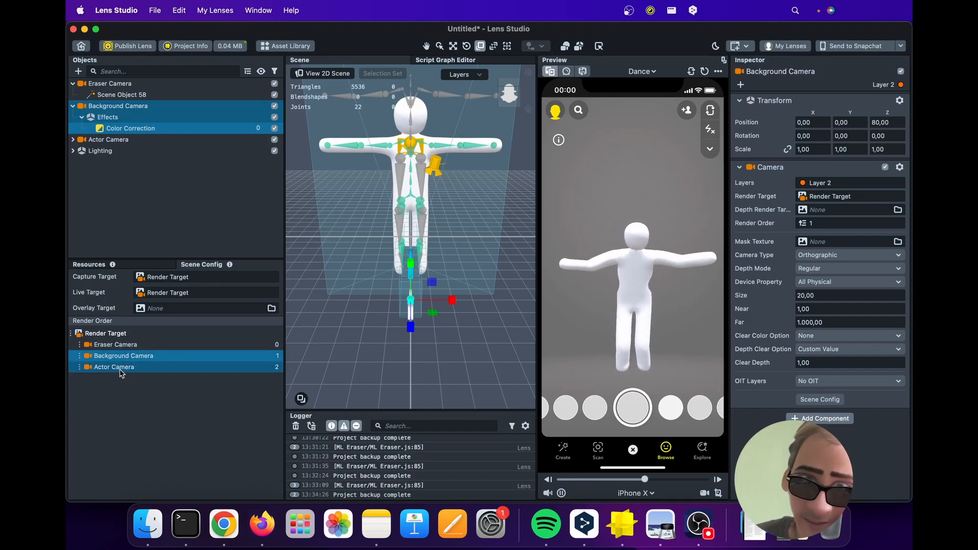
Set the Base Color of the Color Correction material to black.
{"action": "left_click", "coordinate": [140, 265]}
{"action": "left_click", "coordinate": [127, 401]}
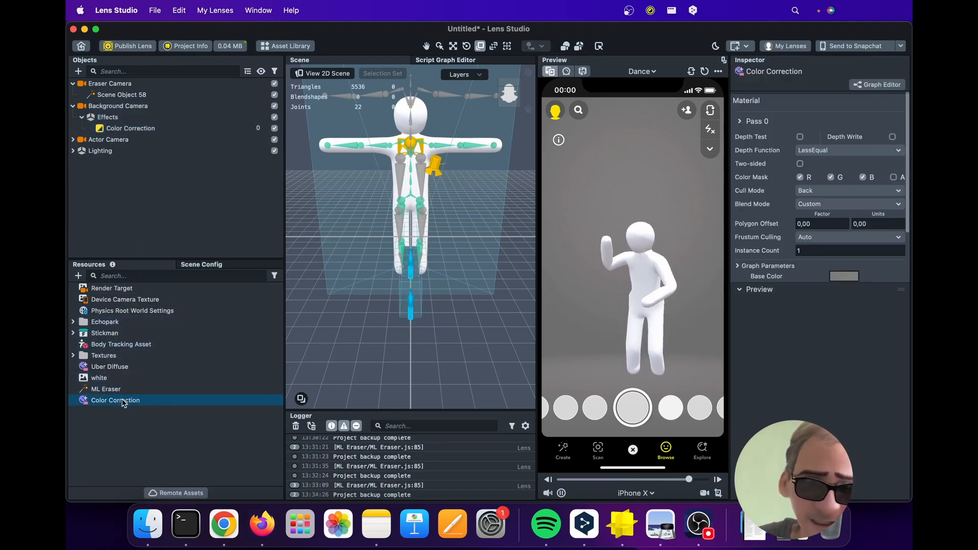
{"action": "scroll", "coordinate": [828, 255], "scroll_direction": "down", "scroll_amount": 3}
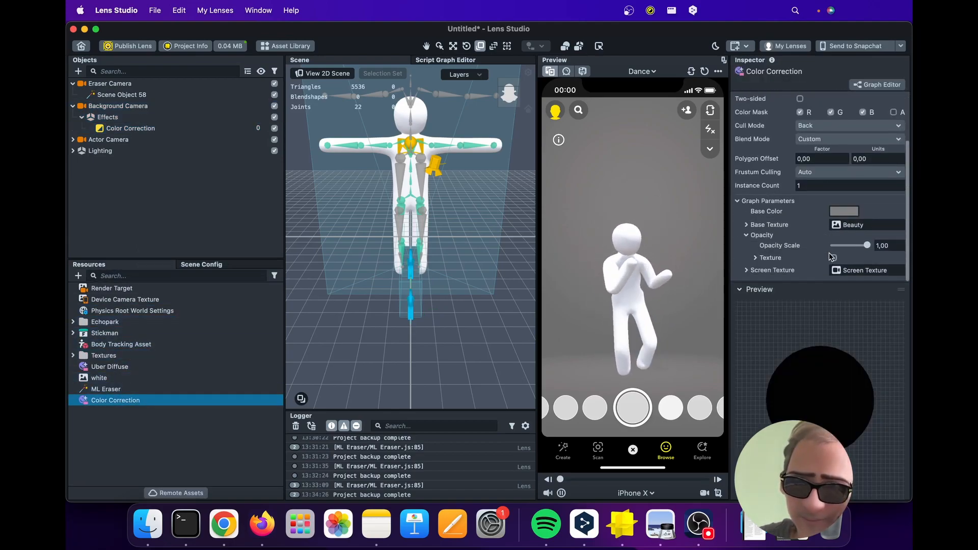
{"action": "left_click", "coordinate": [838, 211]}
{"action": "left_click_drag", "start_coordinate": [121, 379], "coordinate": [183, 380]}
{"action": "left_click", "coordinate": [164, 452]}
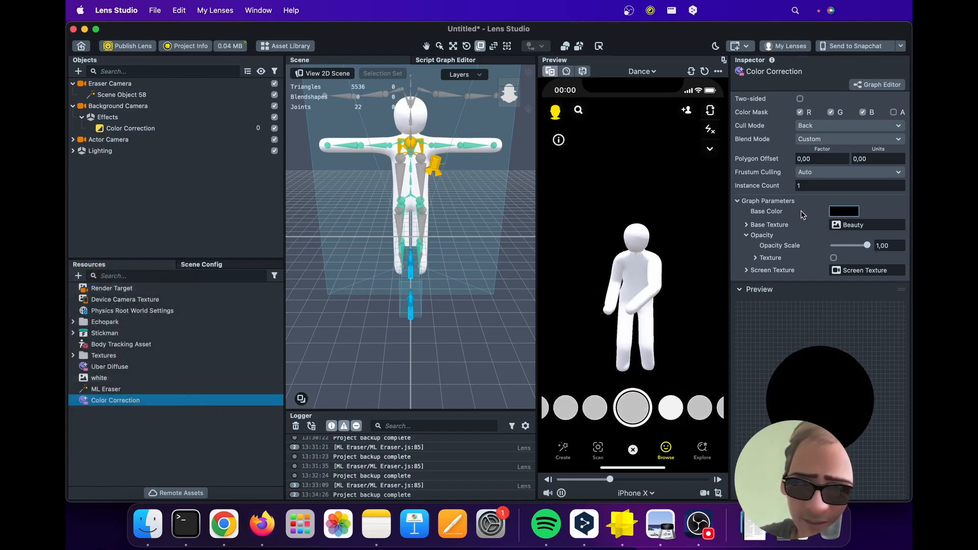
Import black.png from the Stickman folder and use it as the Color Correction material's base texture.
{"action": "left_click", "coordinate": [844, 226]}
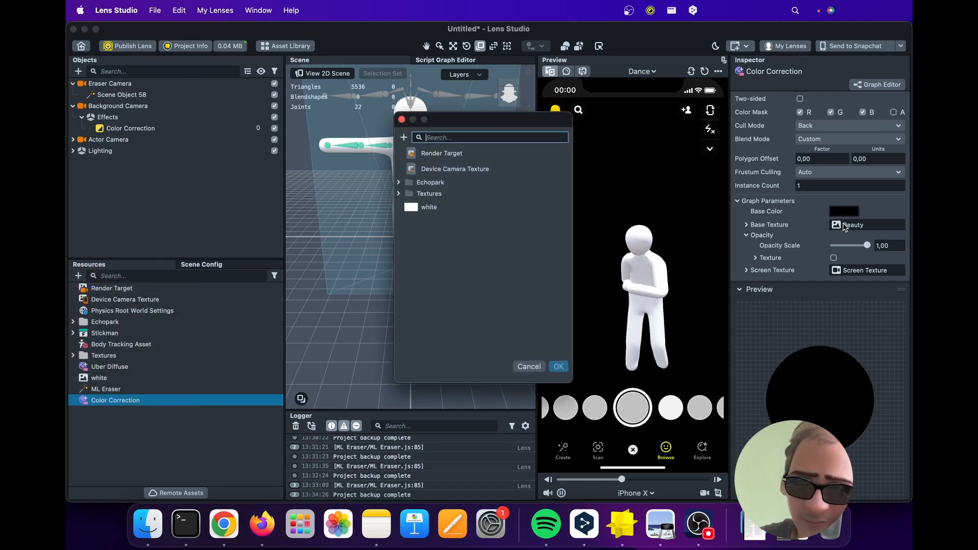
{"action": "left_click", "coordinate": [404, 138]}
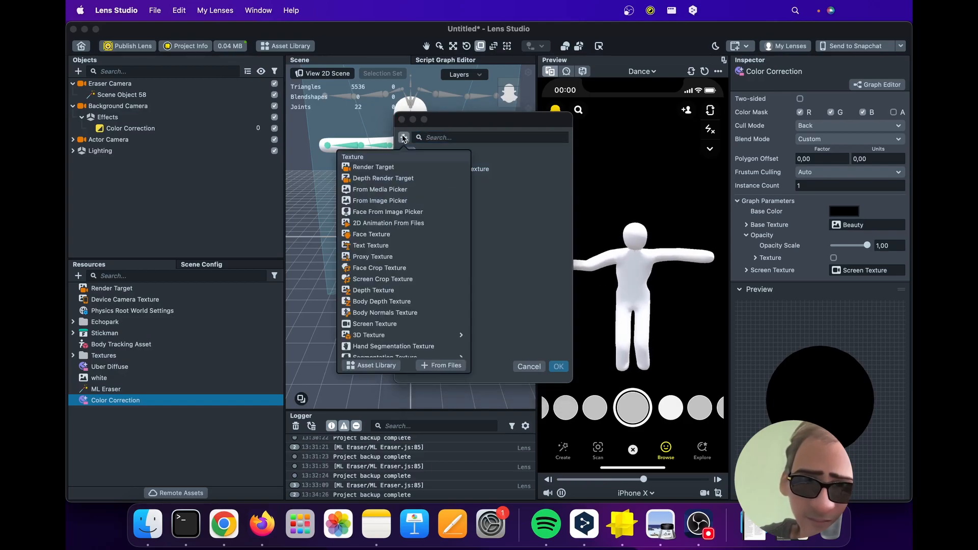
{"action": "left_click", "coordinate": [440, 365]}
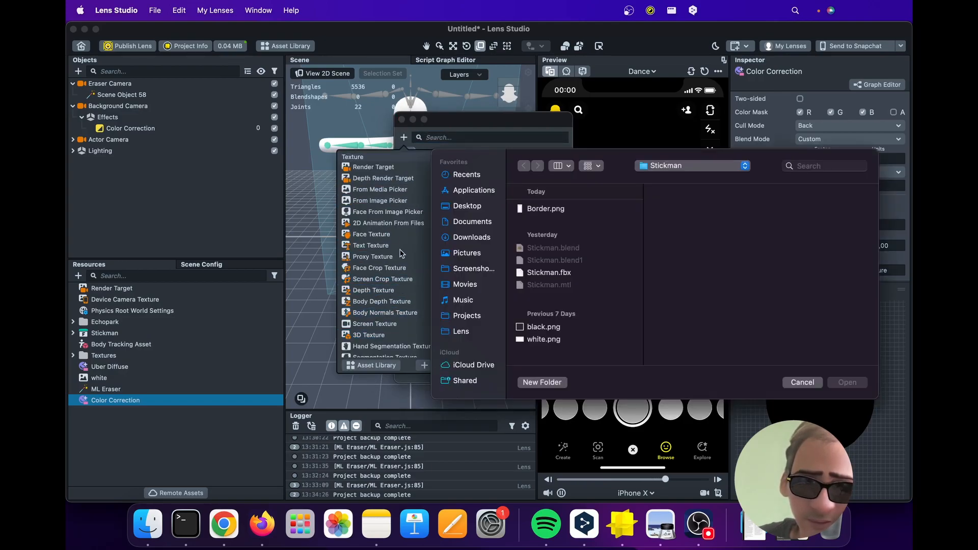
{"action": "double_click", "coordinate": [548, 329]}
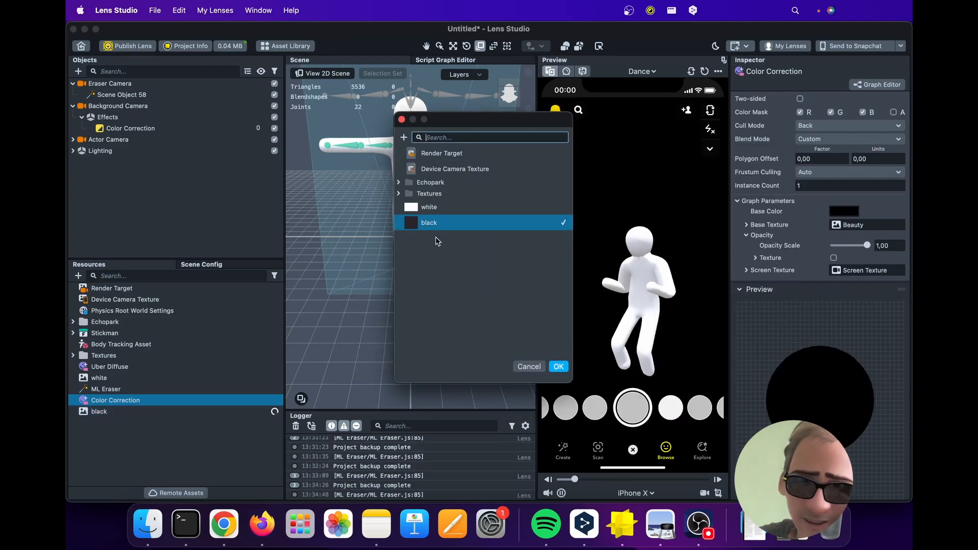
{"action": "left_click", "coordinate": [558, 366]}
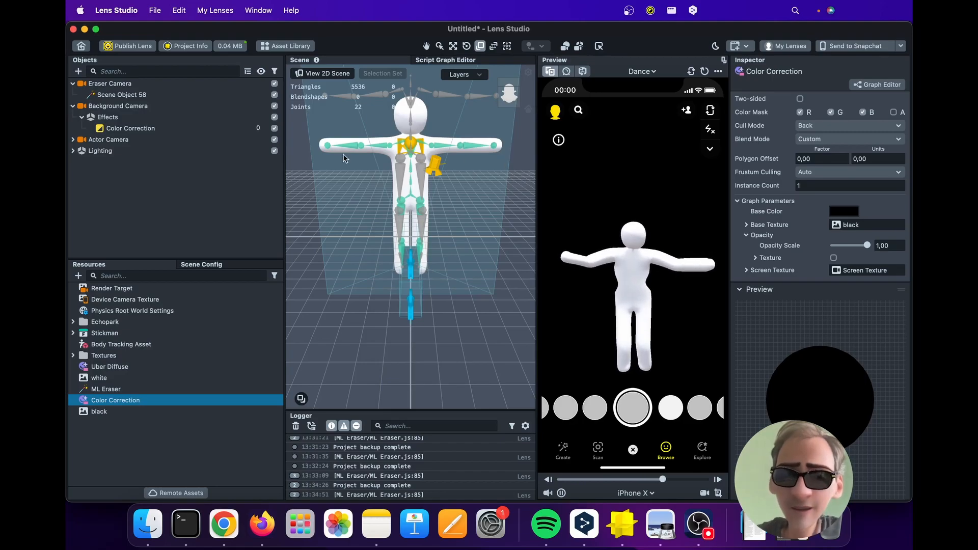
Raise the Stickman under the Actor Camera to a Y position of about 35.16.
{"action": "left_click", "coordinate": [73, 106]}
{"action": "left_click", "coordinate": [73, 117]}
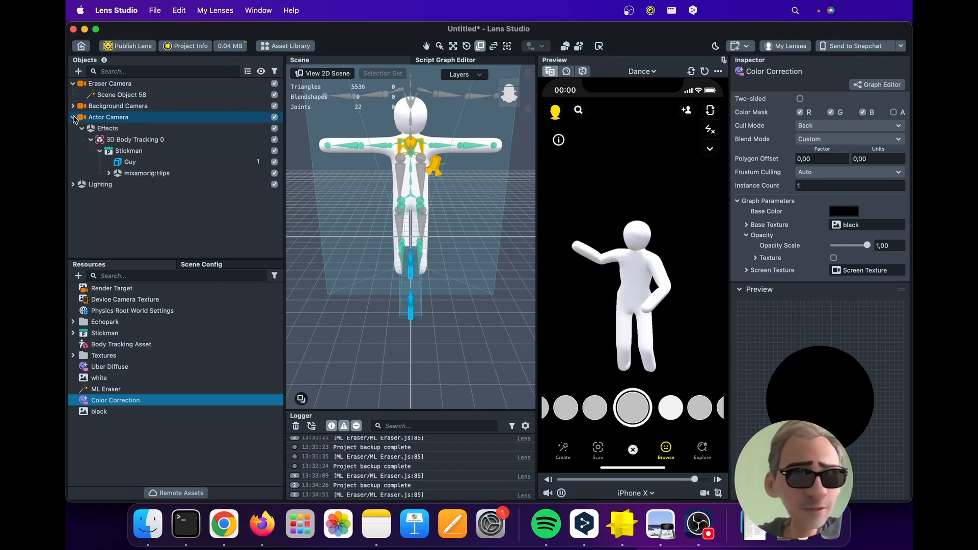
{"action": "left_click", "coordinate": [129, 151]}
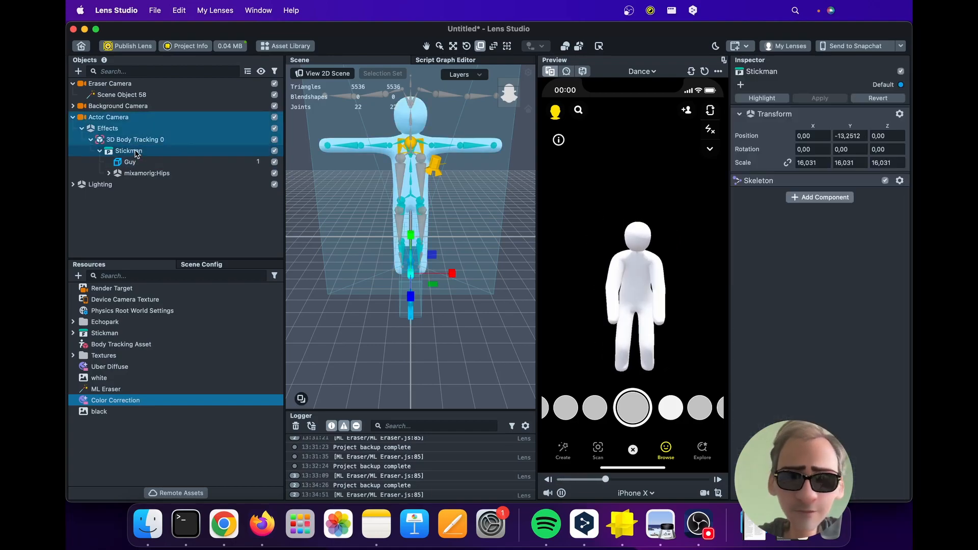
{"action": "left_click", "coordinate": [452, 46]}
{"action": "left_click_drag", "start_coordinate": [409, 239], "coordinate": [406, 190]}
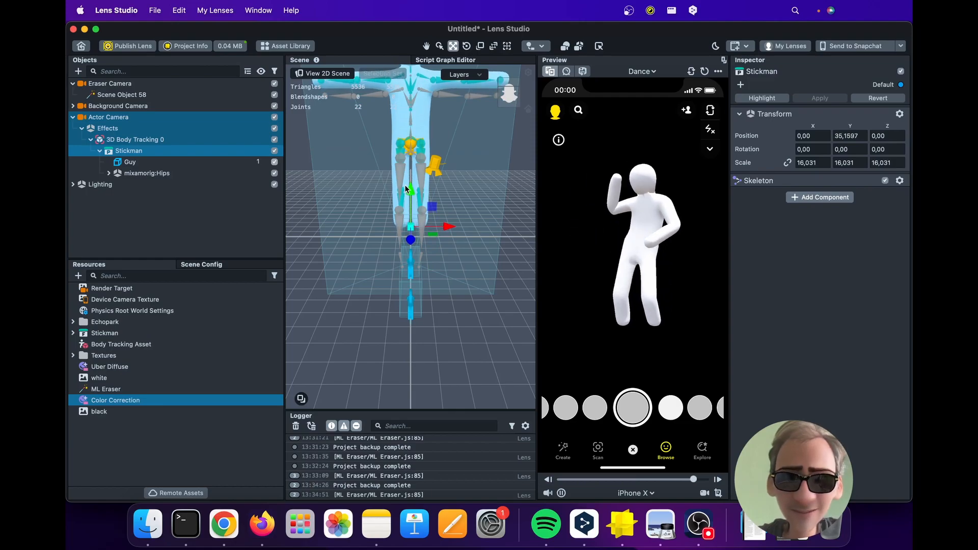
{"action": "left_click", "coordinate": [163, 222]}
{"action": "left_click", "coordinate": [73, 117]}
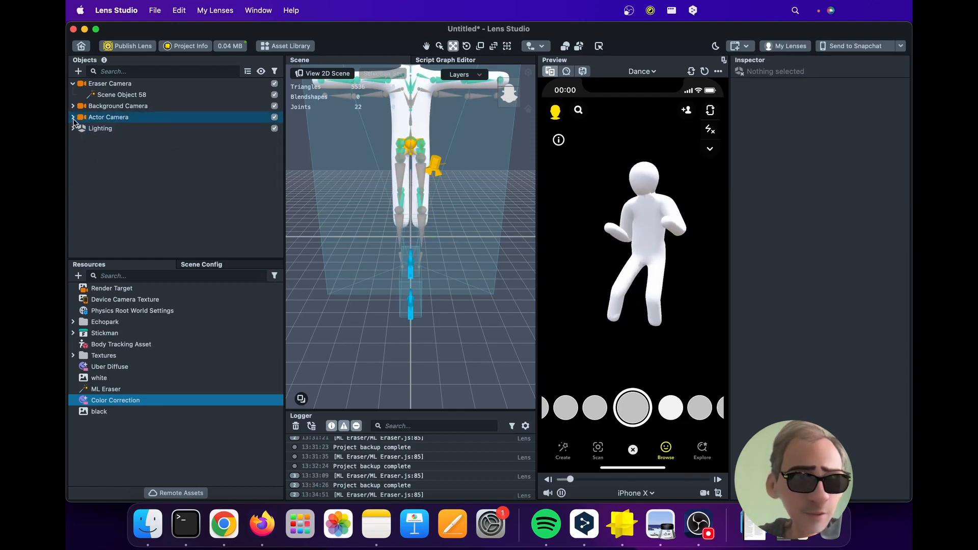
Add a new camera to the scene and rename it Text Camera.
{"action": "left_click", "coordinate": [78, 71]}
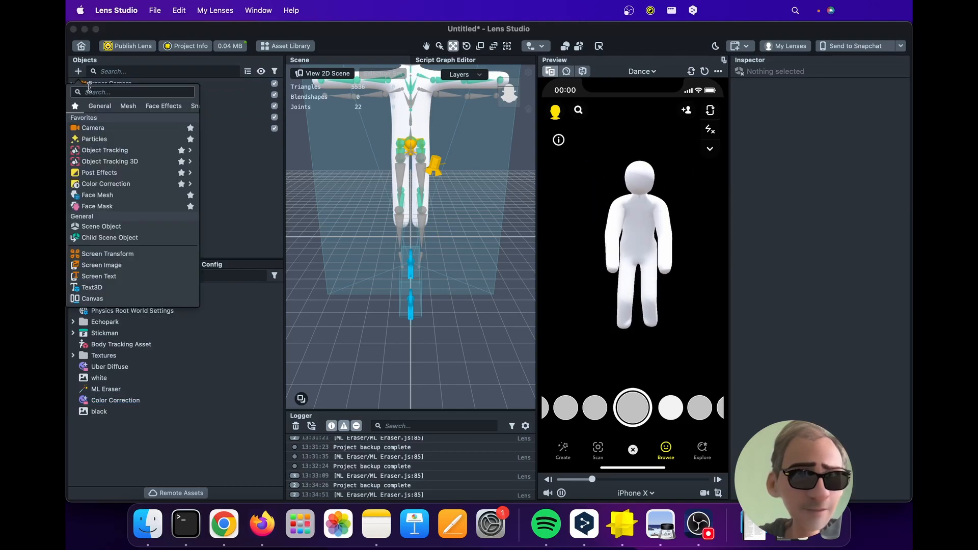
{"action": "left_click", "coordinate": [94, 123]}
{"action": "right_click", "coordinate": [104, 140]}
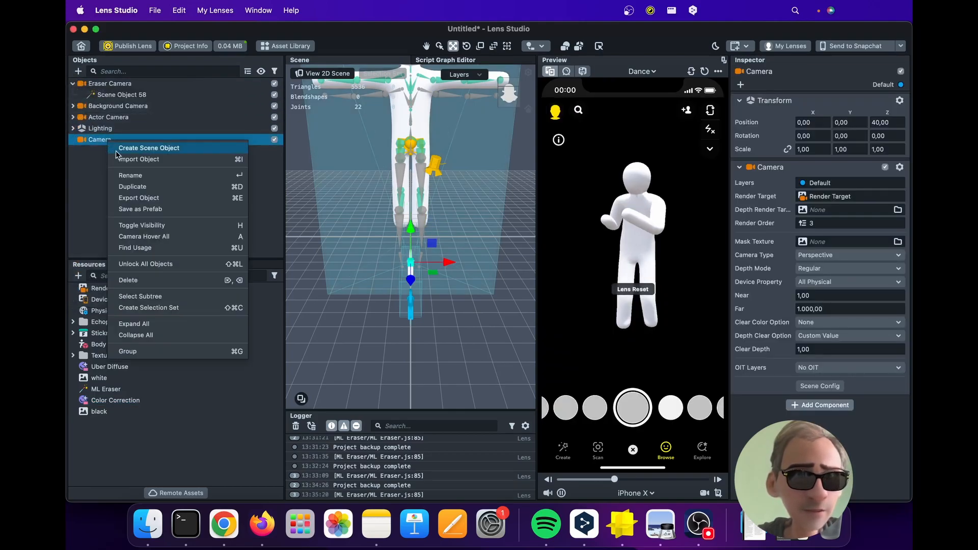
{"action": "left_click", "coordinate": [133, 174]}
{"action": "type", "text": "Text"}
{"action": "key", "text": "Return"}
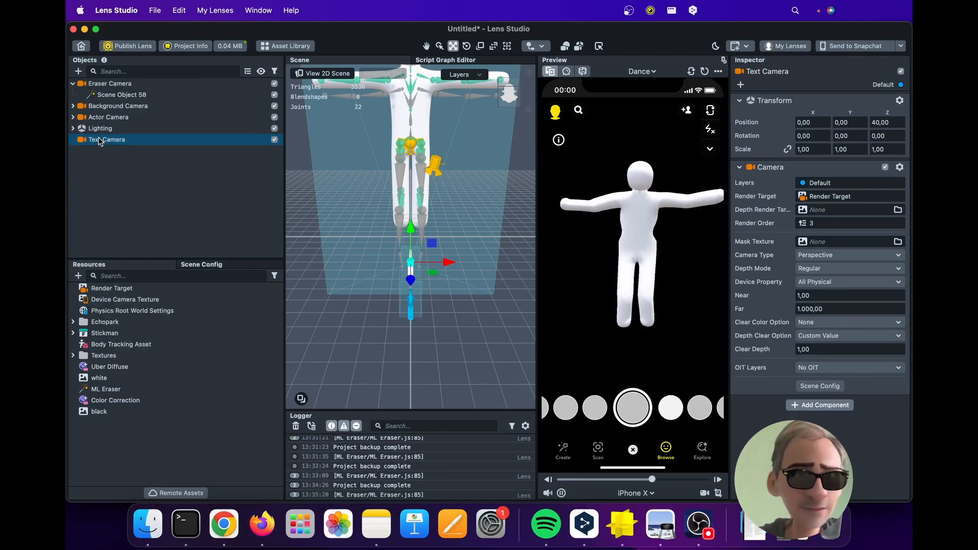
Add a Text Object under the Text Camera with the text "Men".
{"action": "left_click", "coordinate": [78, 72]}
{"action": "type", "text": "te"}
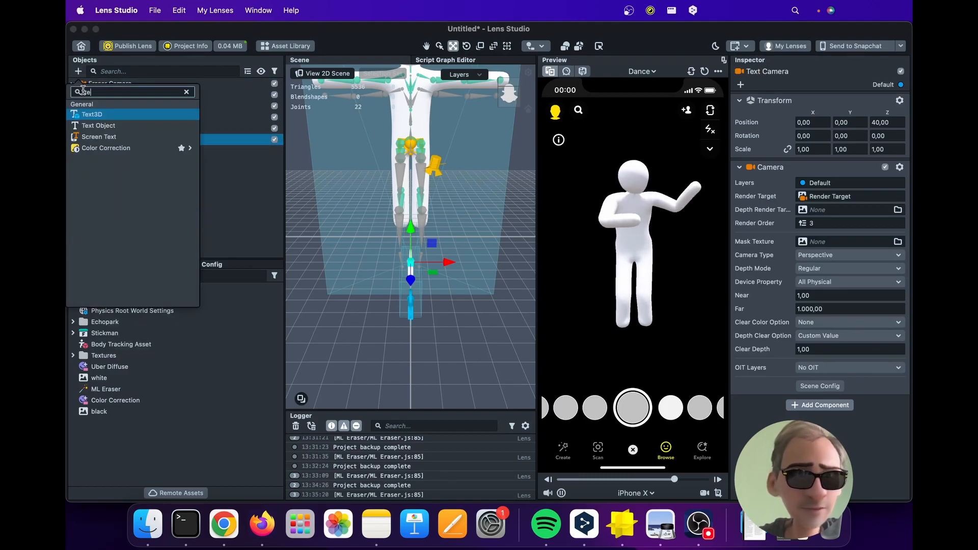
{"action": "left_click", "coordinate": [101, 126]}
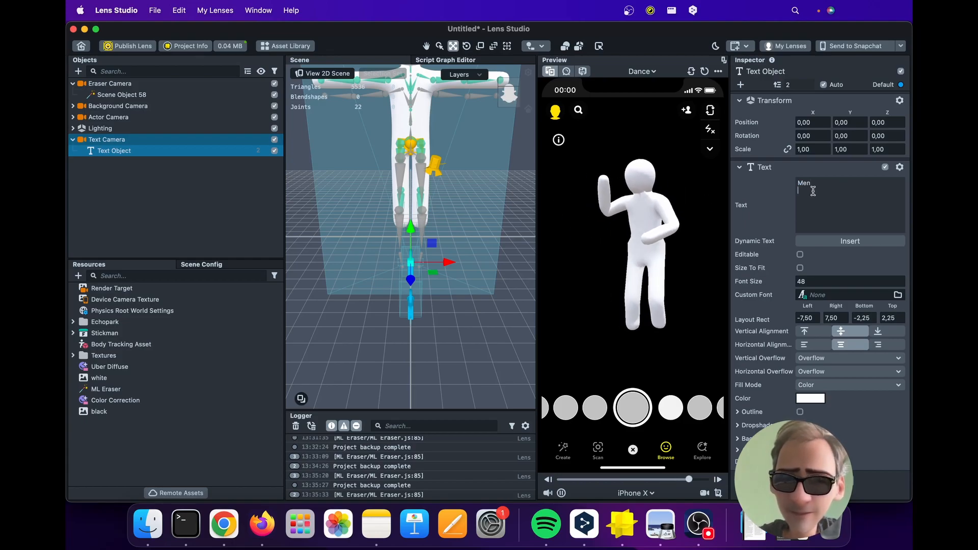
{"action": "left_click", "coordinate": [155, 177]}
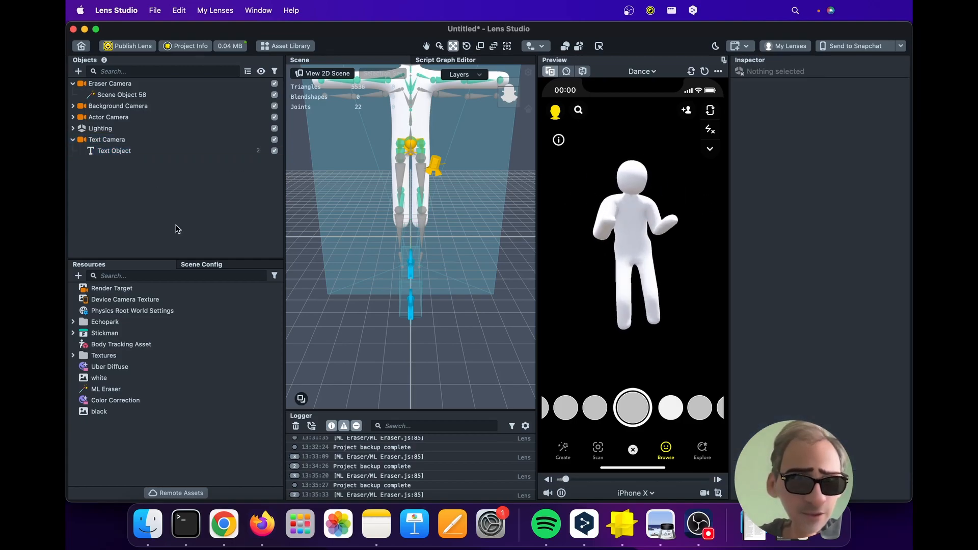
{"action": "left_click", "coordinate": [196, 265]}
{"action": "left_click", "coordinate": [126, 268]}
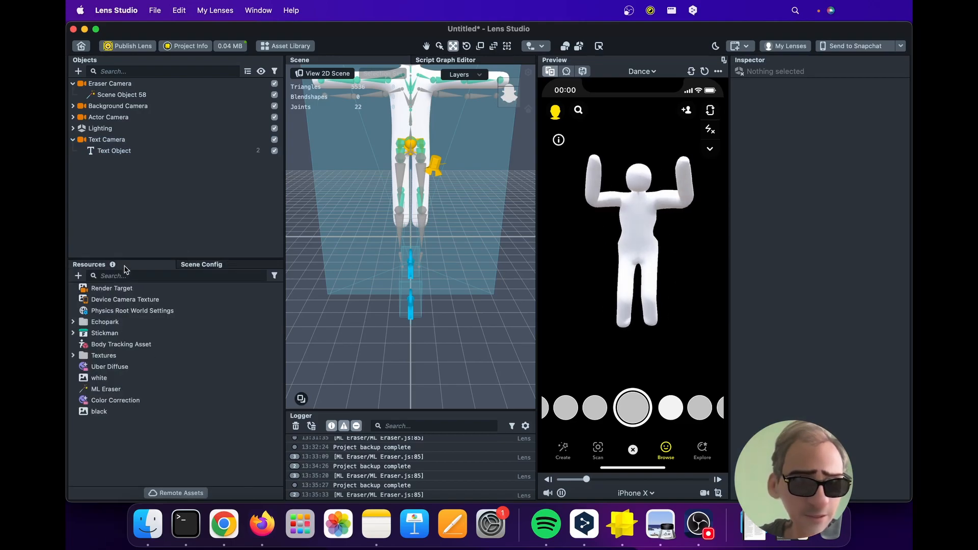
Set the Text Object's scale to 2 on the X, Y and Z axes.
{"action": "left_click", "coordinate": [131, 151]}
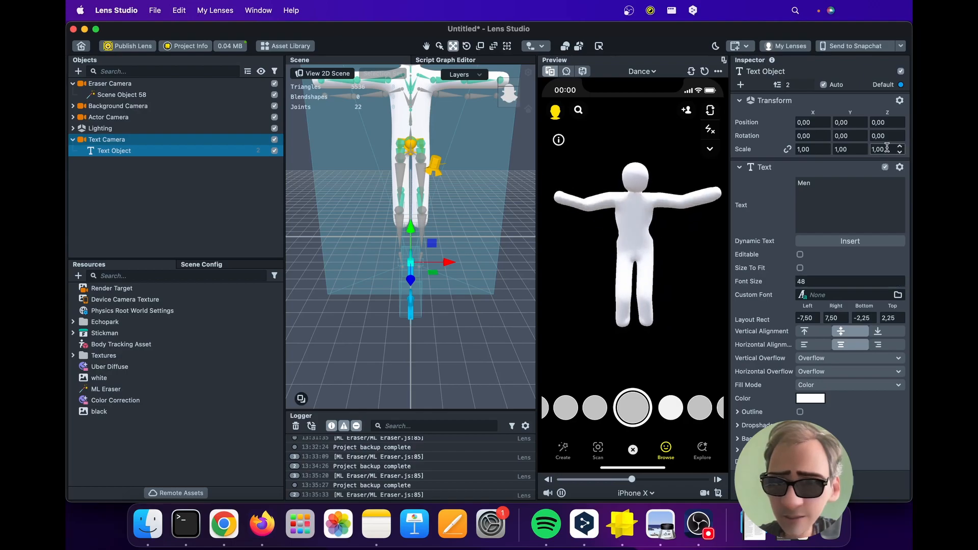
{"action": "left_click", "coordinate": [848, 148]}
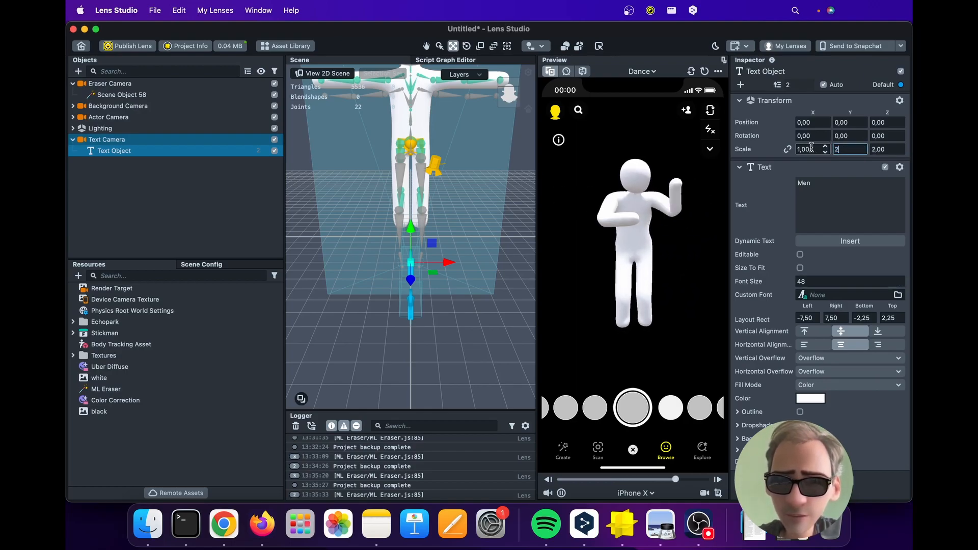
{"action": "key", "text": "Return"}
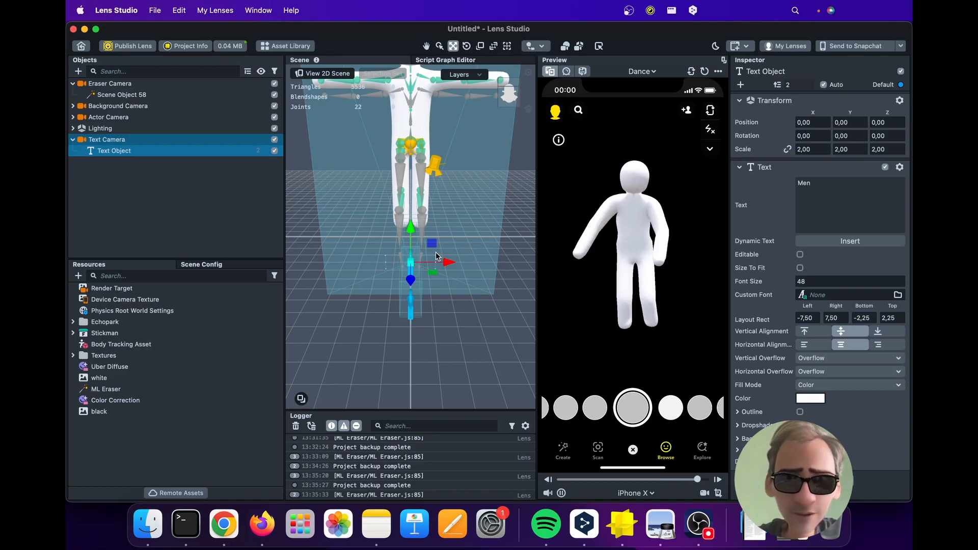
Change the Text Camera's camera type to Orthographic.
{"action": "left_click", "coordinate": [175, 172]}
{"action": "right_click_drag", "start_coordinate": [468, 215], "coordinate": [441, 213]}
{"action": "left_click", "coordinate": [107, 139]}
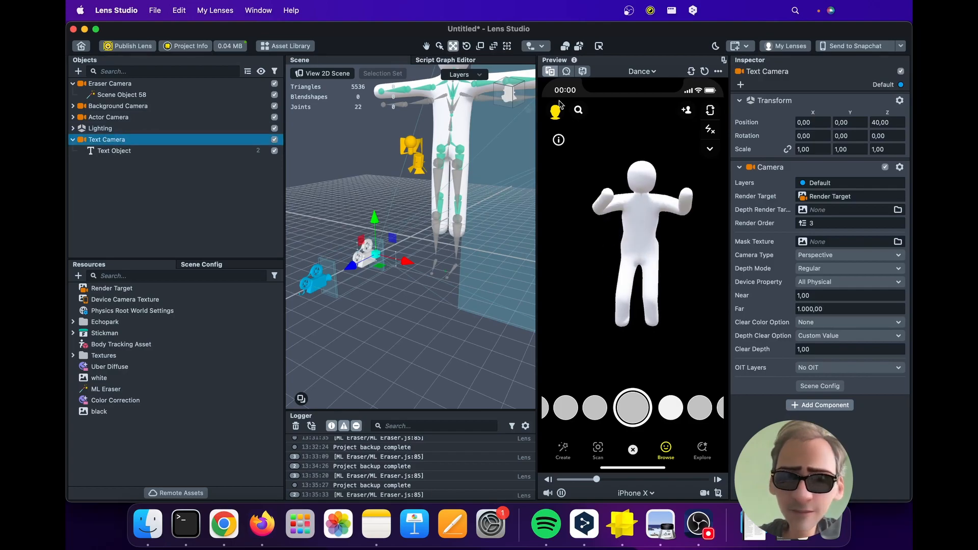
{"action": "left_click", "coordinate": [809, 255]}
{"action": "left_click", "coordinate": [817, 268]}
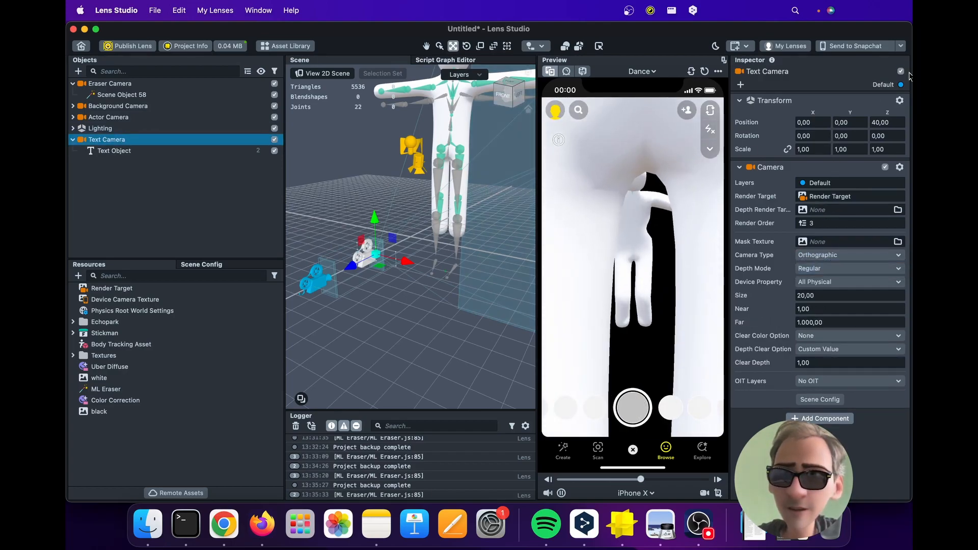
Create Layer 3, assign the Text Camera to it and make the camera render only that layer.
{"action": "left_click", "coordinate": [886, 85]}
{"action": "left_click", "coordinate": [829, 218]}
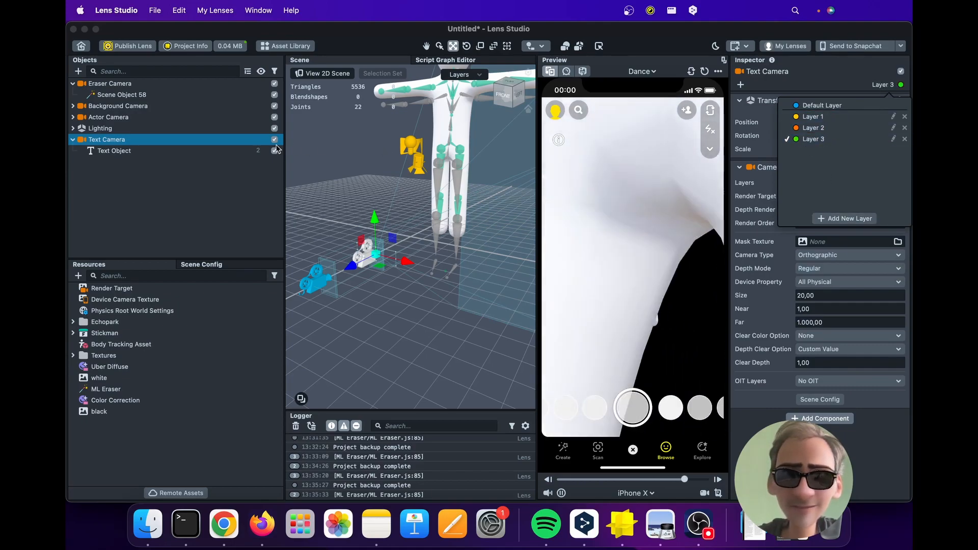
{"action": "left_click", "coordinate": [762, 185]}
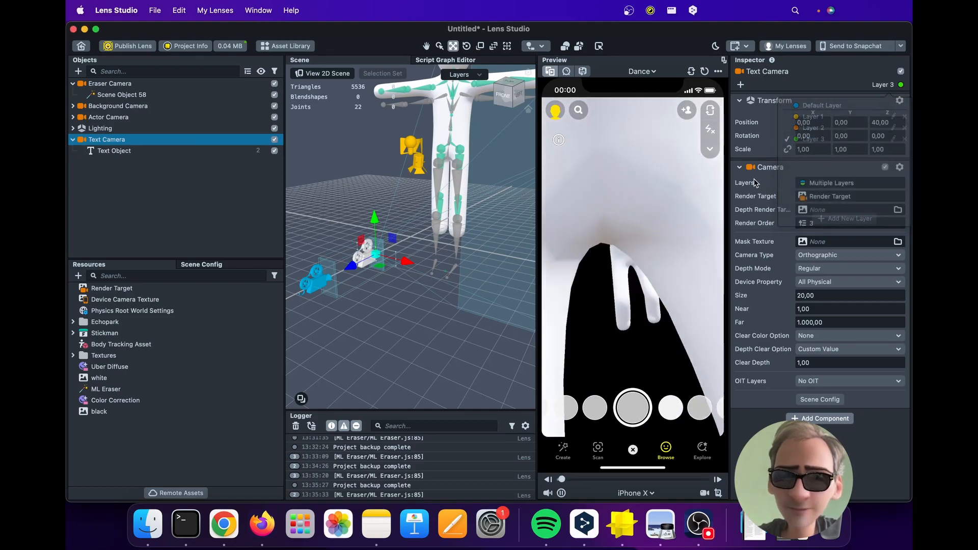
{"action": "left_click", "coordinate": [810, 182]}
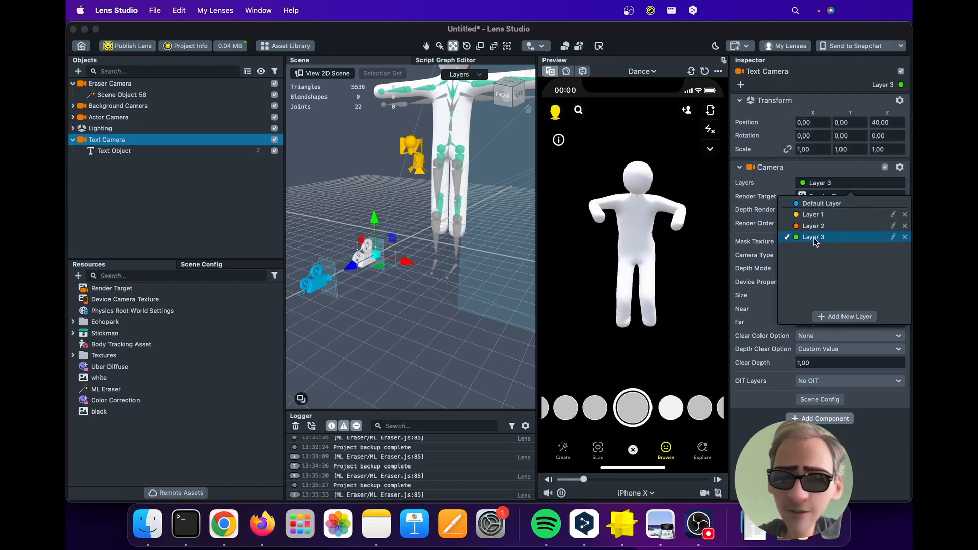
Assign the Text Object to Layer 3 and move it below the stickman, to about Y -5.06 and Z -31.12.
{"action": "left_click", "coordinate": [128, 151]}
{"action": "right_click", "coordinate": [128, 149]}
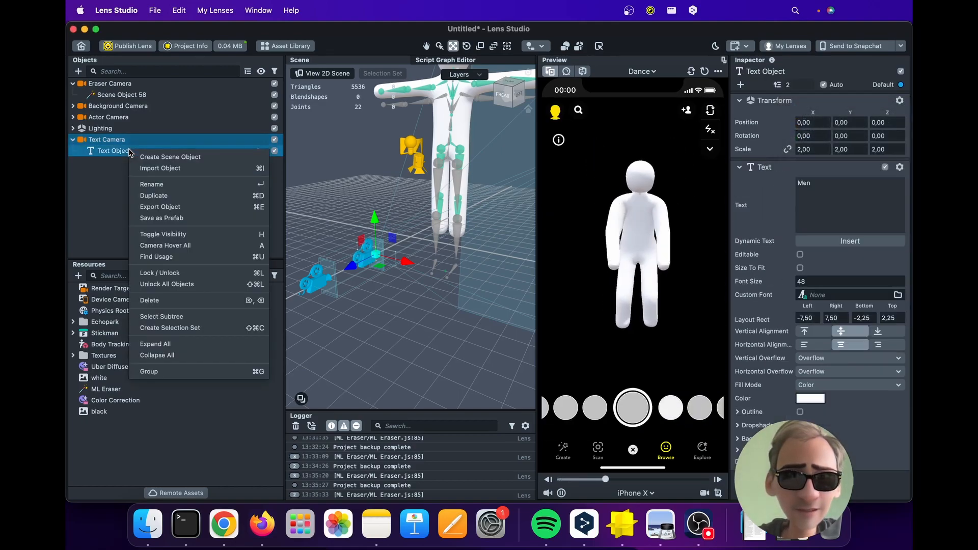
{"action": "left_click", "coordinate": [111, 151]}
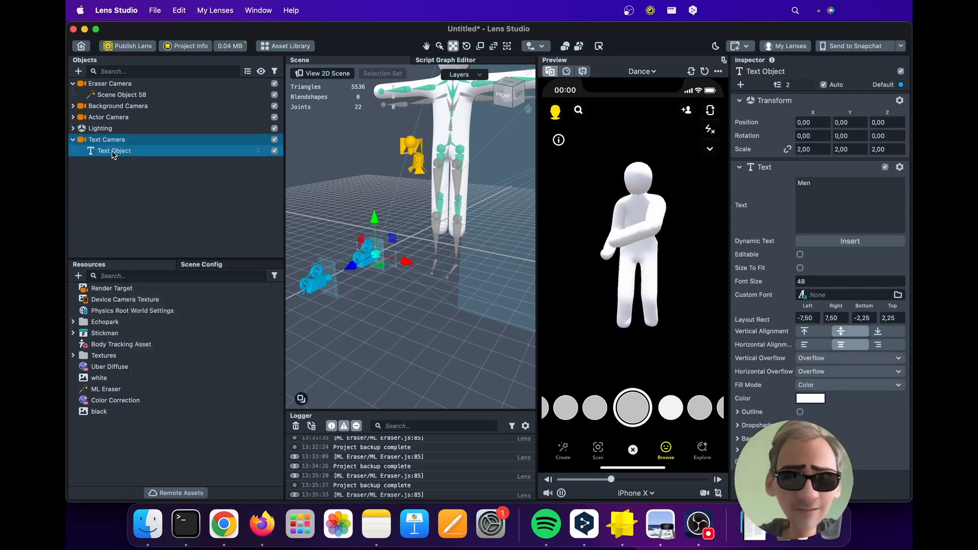
{"action": "left_click", "coordinate": [885, 85]}
{"action": "left_click", "coordinate": [831, 139]}
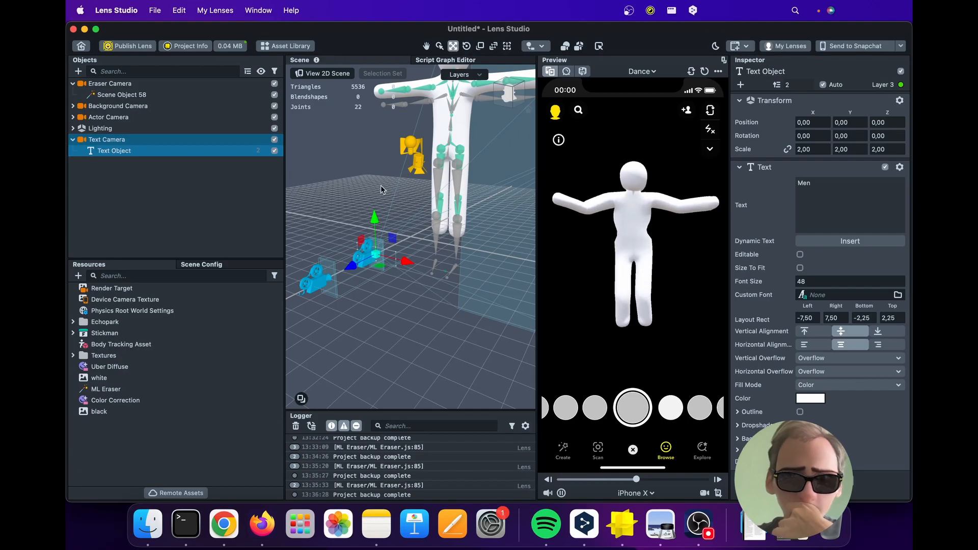
{"action": "left_click_drag", "start_coordinate": [355, 264], "coordinate": [385, 242]}
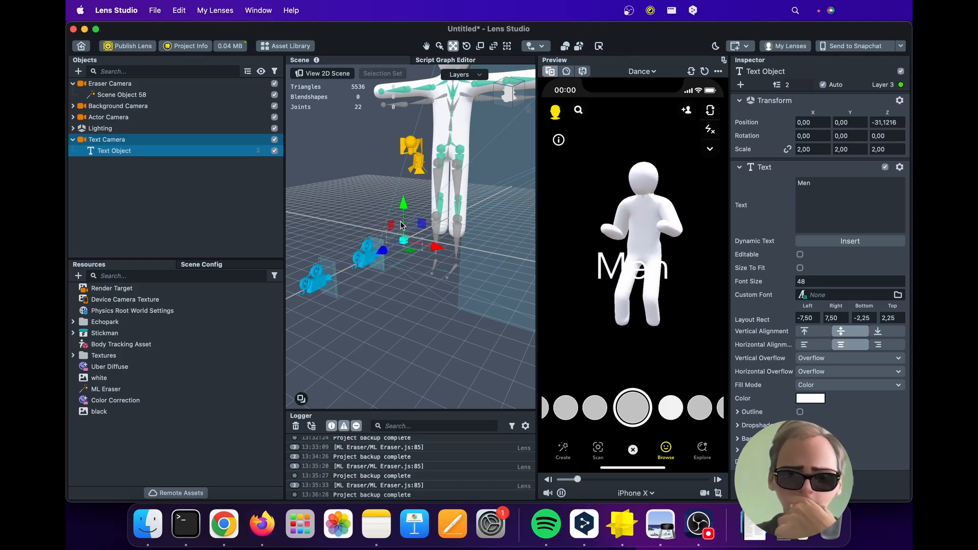
{"action": "left_click_drag", "start_coordinate": [403, 209], "coordinate": [403, 217]}
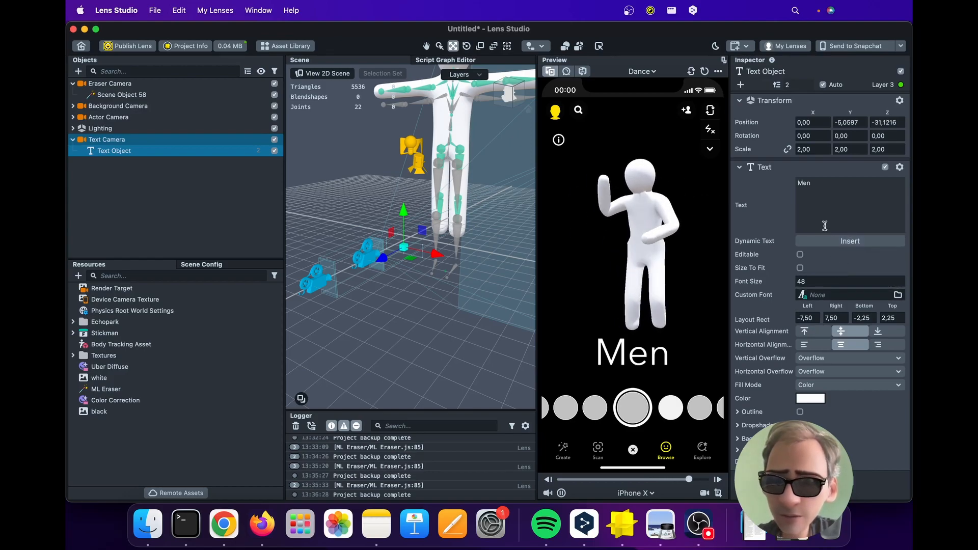
Add the AmaticSC font and use it as the Text Object's custom font.
{"action": "left_click", "coordinate": [821, 295]}
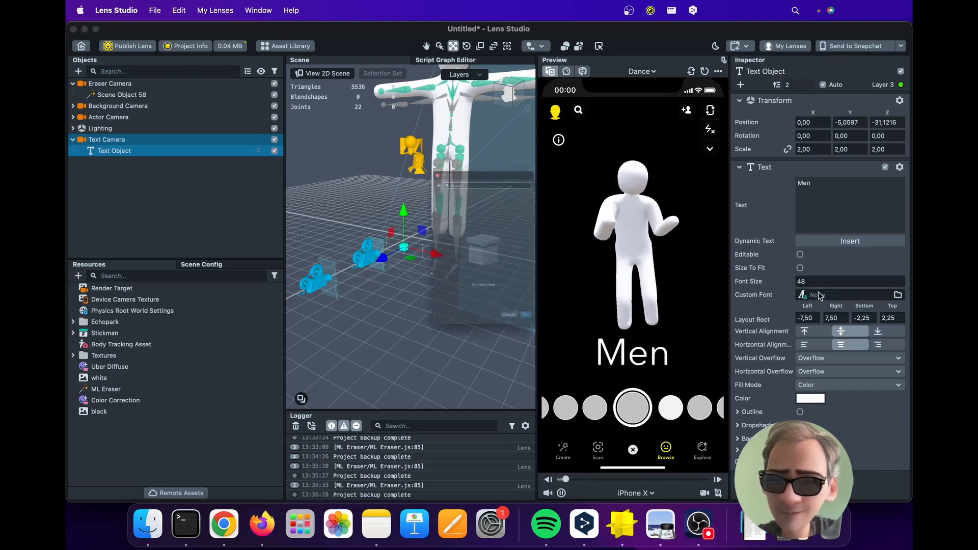
{"action": "left_click", "coordinate": [406, 138]}
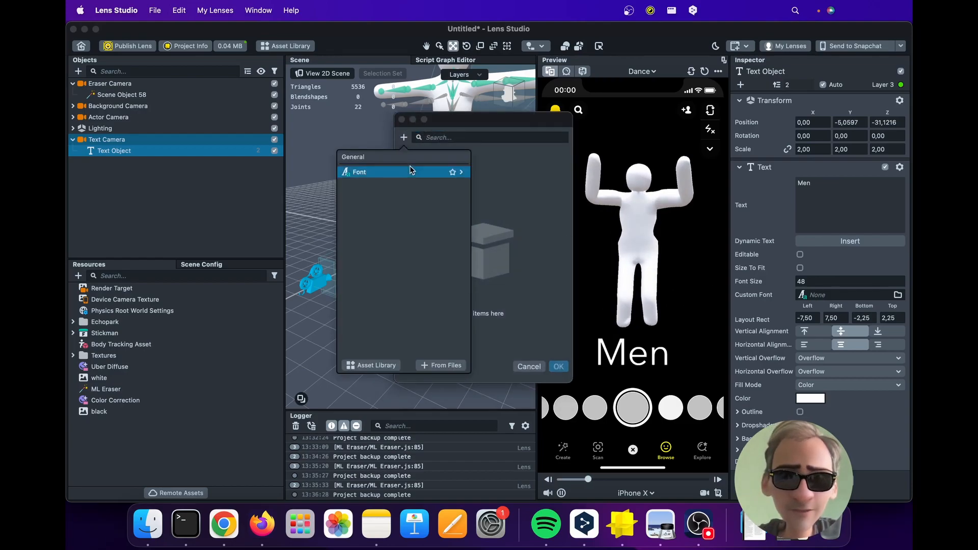
{"action": "mouse_move", "coordinate": [414, 175]}
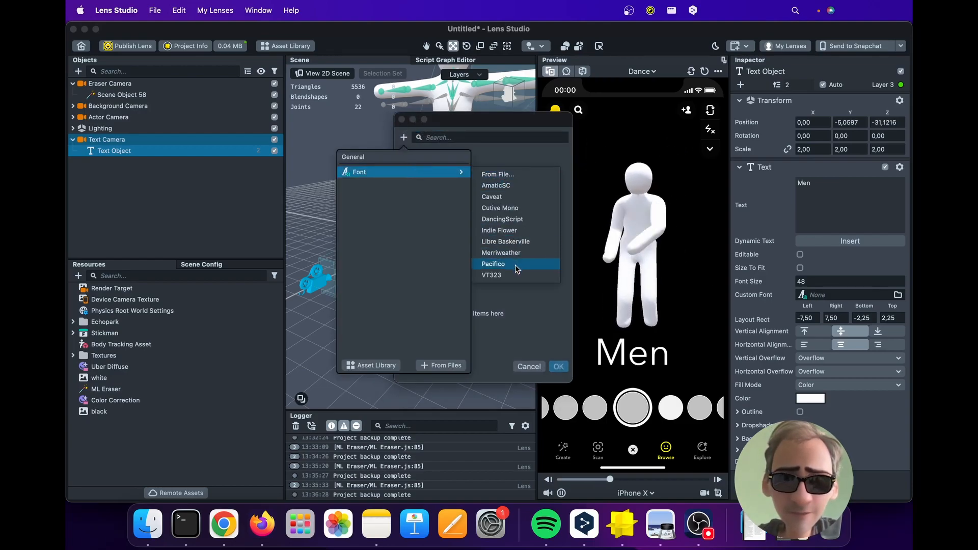
{"action": "left_click", "coordinate": [509, 186]}
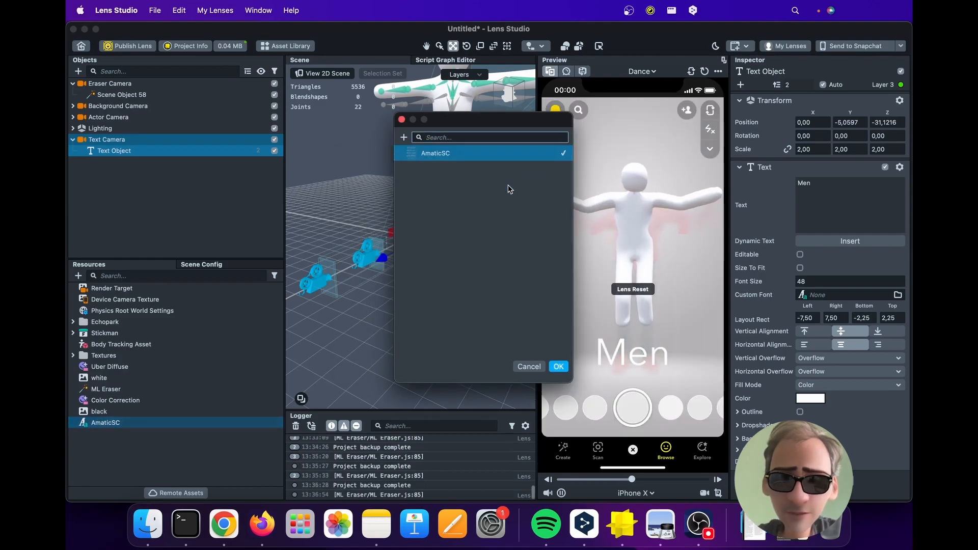
{"action": "left_click", "coordinate": [556, 367]}
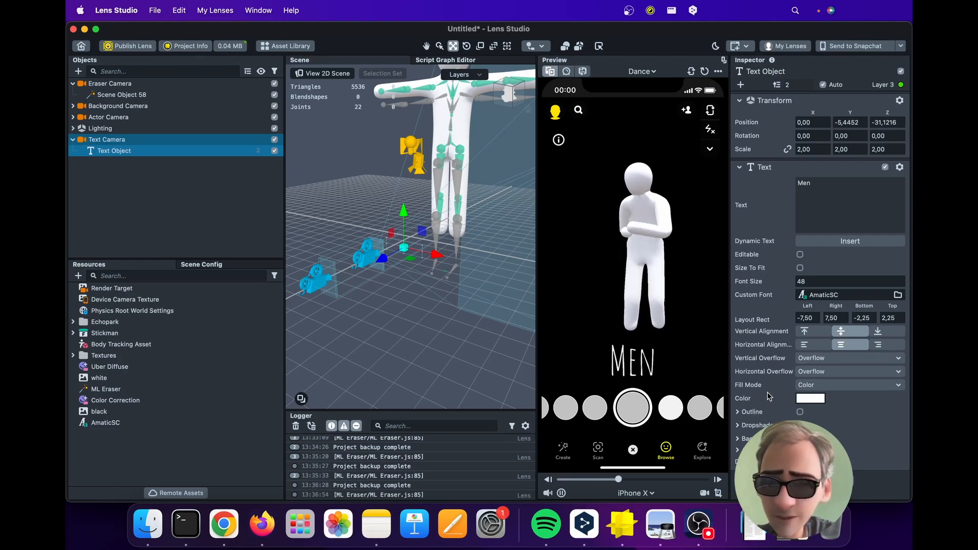
Give the "Men" text a white outline with a size of 0.11.
{"action": "left_click", "coordinate": [738, 411]}
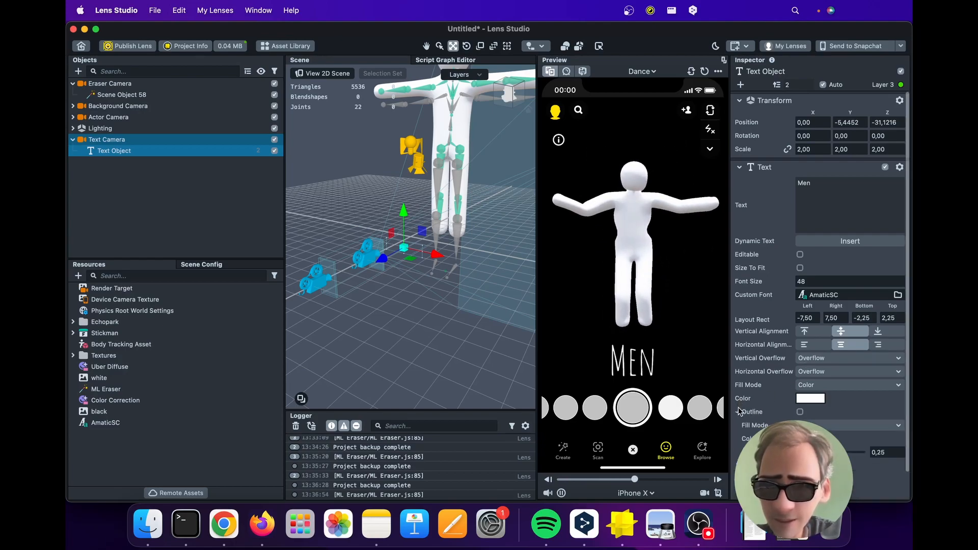
{"action": "scroll", "coordinate": [803, 408], "scroll_direction": "down", "scroll_amount": 1}
{"action": "left_click", "coordinate": [809, 410]}
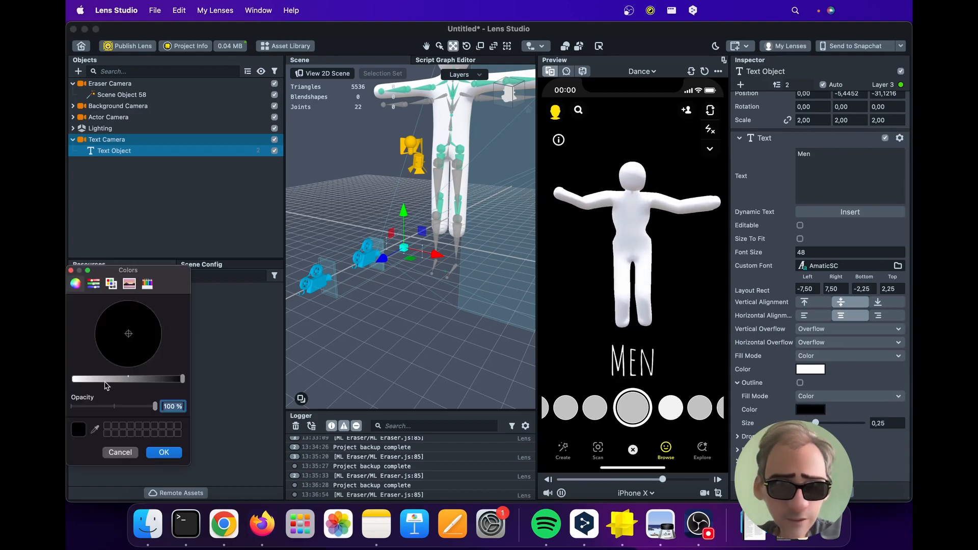
{"action": "left_click", "coordinate": [104, 379]}
{"action": "left_click_drag", "start_coordinate": [104, 379], "coordinate": [74, 380]}
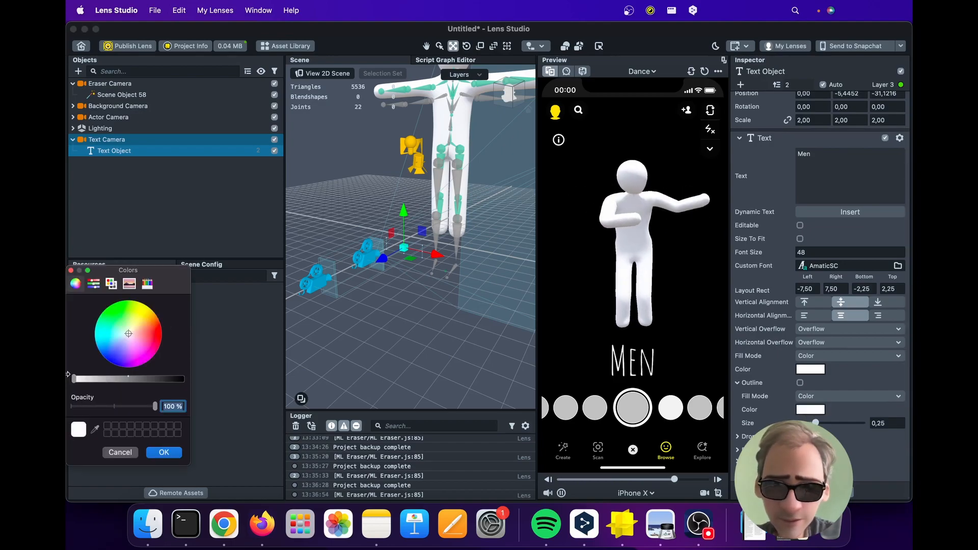
{"action": "left_click", "coordinate": [163, 452]}
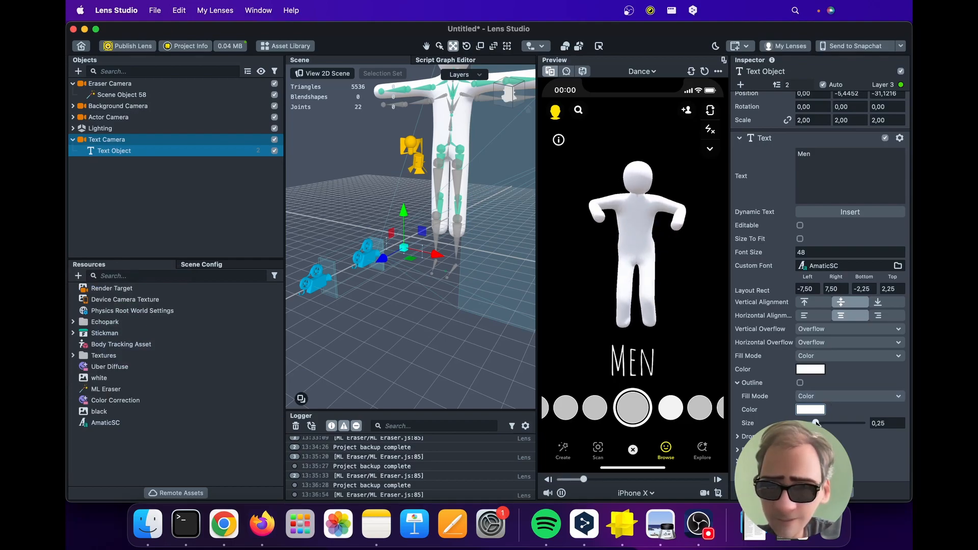
{"action": "left_click", "coordinate": [800, 383]}
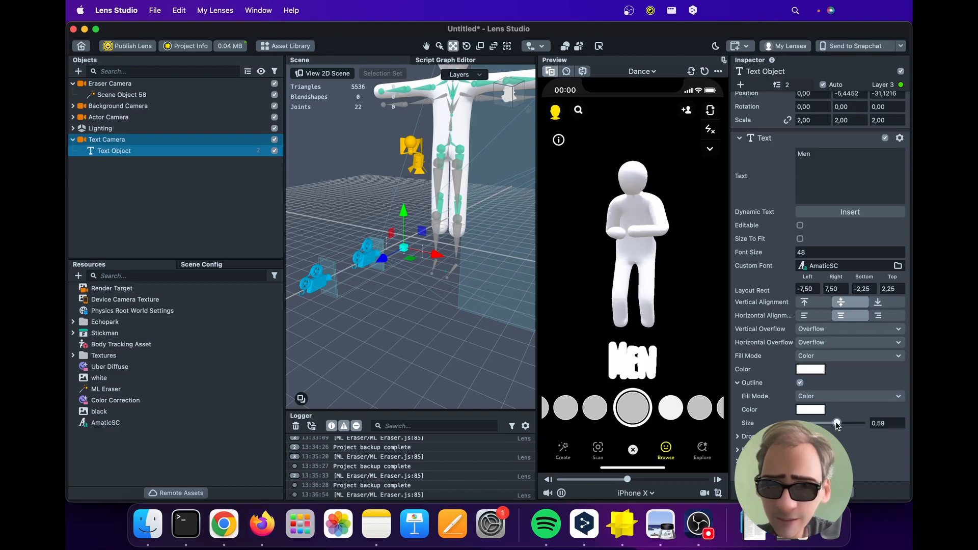
{"action": "left_click_drag", "start_coordinate": [837, 423], "coordinate": [813, 424]}
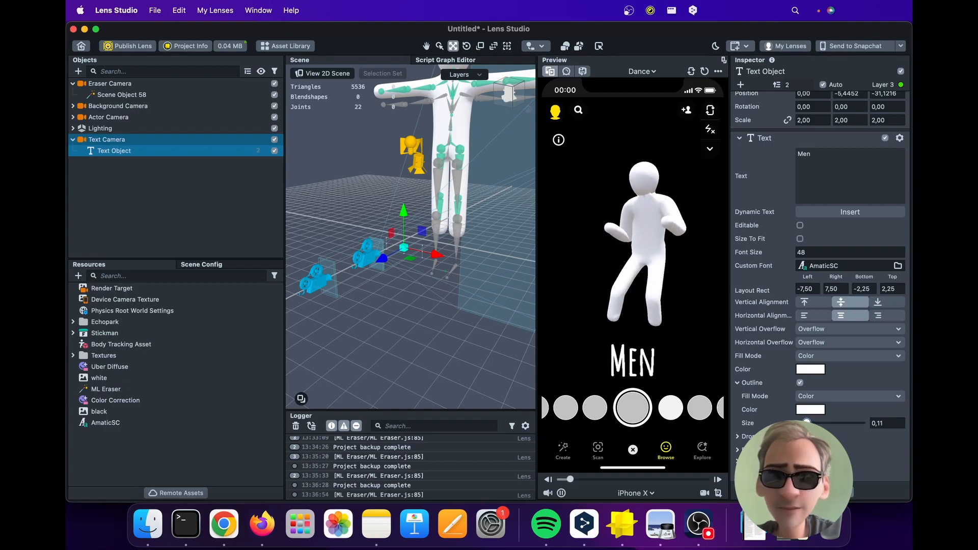
Hide the Snapchat UI in the preview so only the lens content is displayed.
{"action": "left_click_drag", "start_coordinate": [807, 424], "coordinate": [807, 424]}
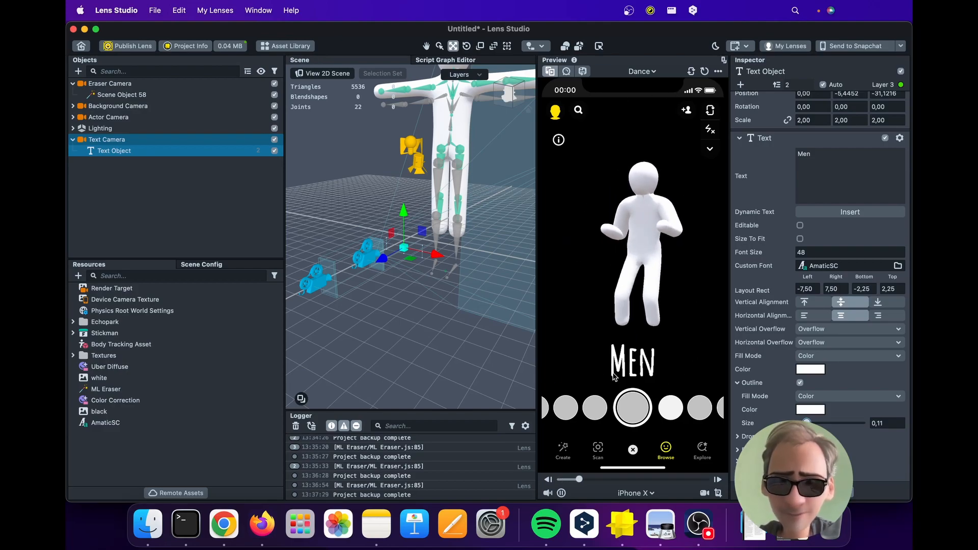
{"action": "left_click", "coordinate": [705, 493]}
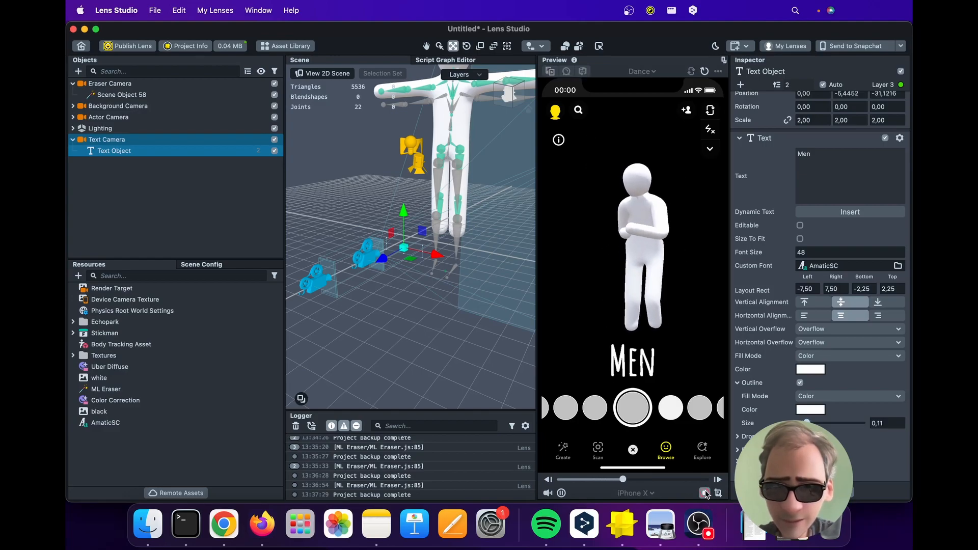
{"action": "left_click", "coordinate": [706, 492]}
{"action": "left_click", "coordinate": [636, 312]}
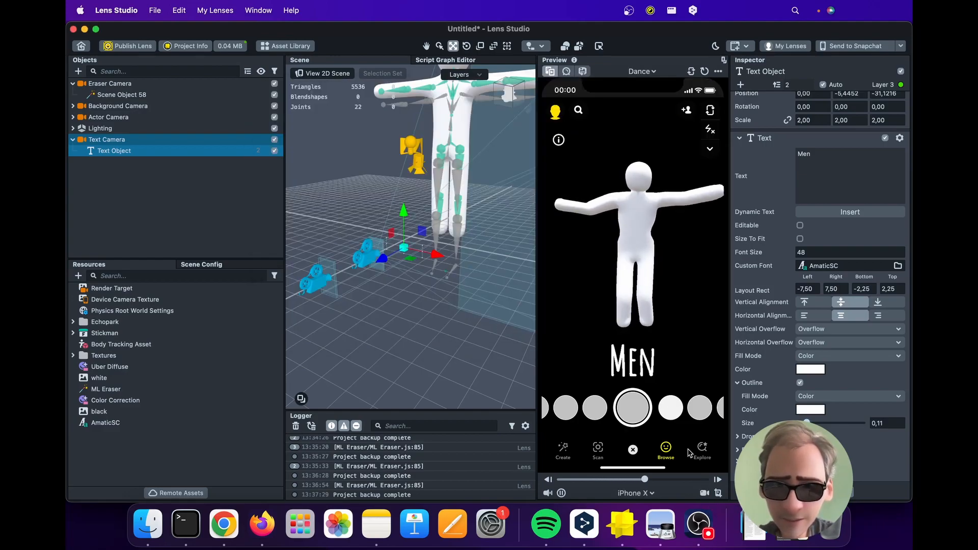
{"action": "left_click", "coordinate": [635, 493]}
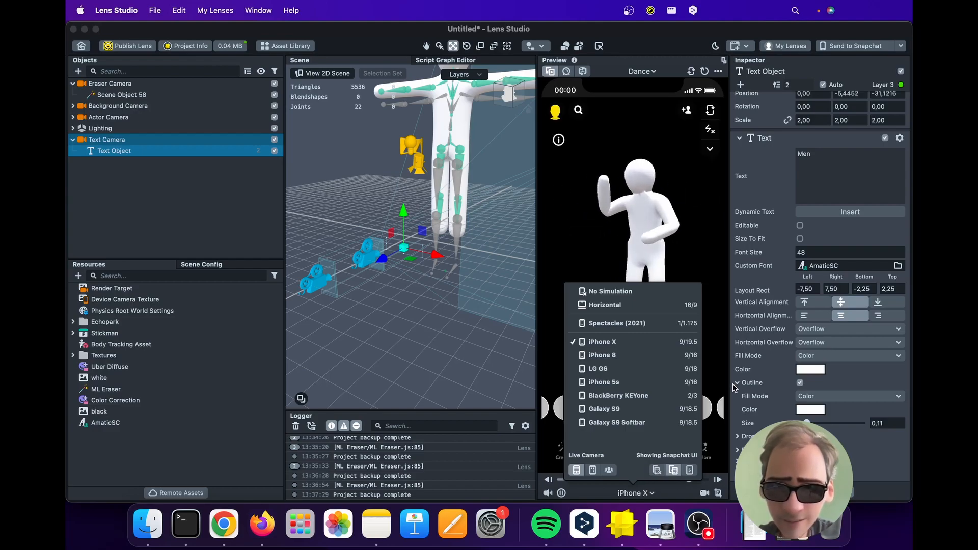
{"action": "left_click", "coordinate": [656, 471]}
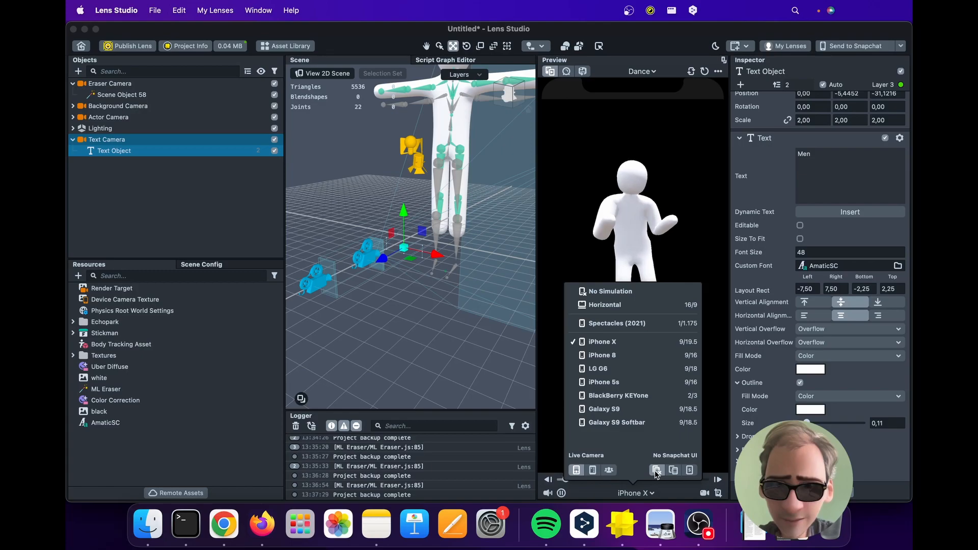
{"action": "left_click", "coordinate": [713, 279]}
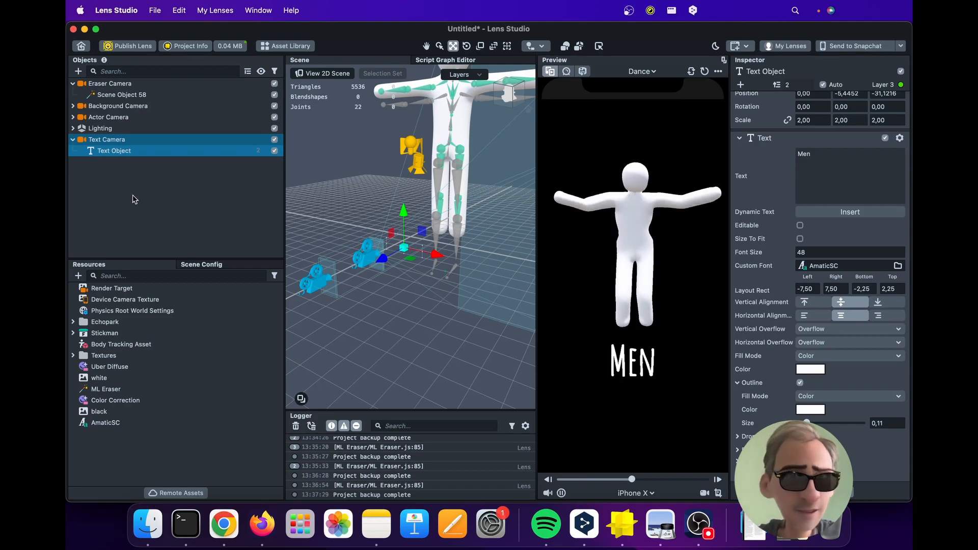
Import the Border image from files into the project's resources.
{"action": "left_click", "coordinate": [102, 164]}
{"action": "left_click", "coordinate": [107, 139]}
{"action": "left_click", "coordinate": [79, 72]}
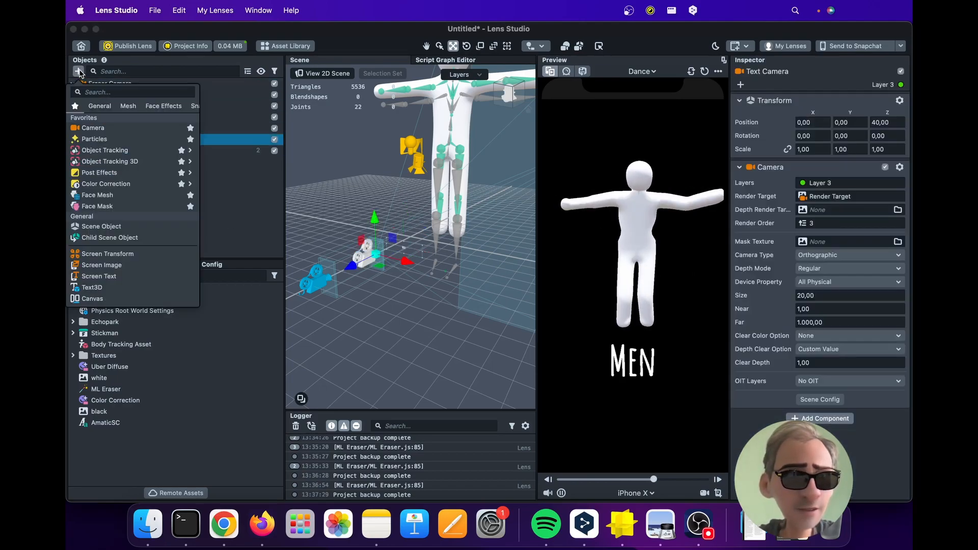
{"action": "left_click", "coordinate": [241, 166]}
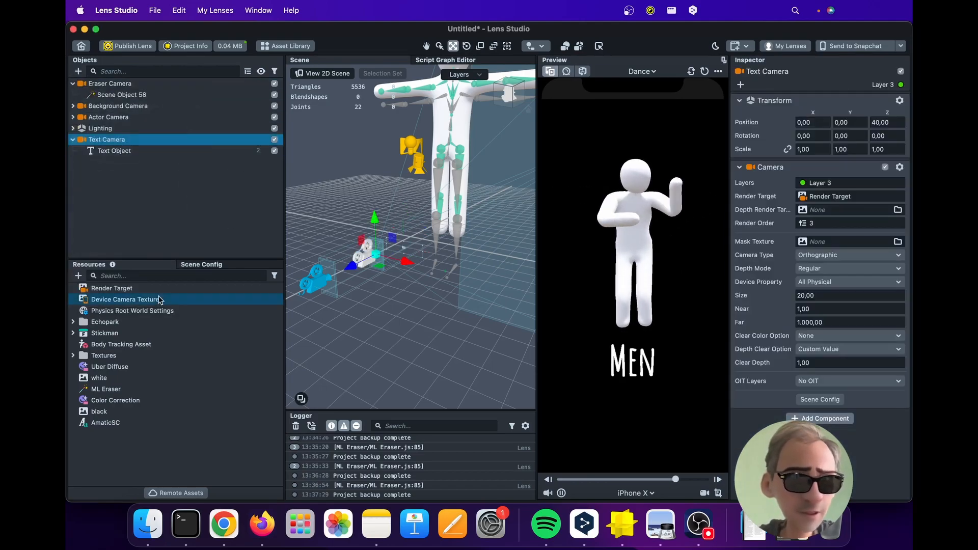
{"action": "left_click", "coordinate": [78, 276]}
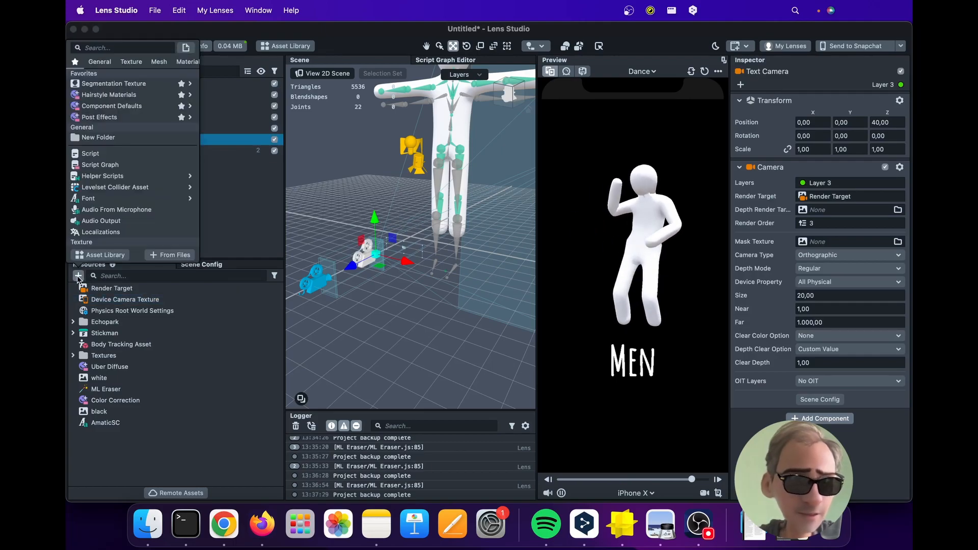
{"action": "left_click", "coordinate": [170, 254]}
{"action": "double_click", "coordinate": [380, 140]}
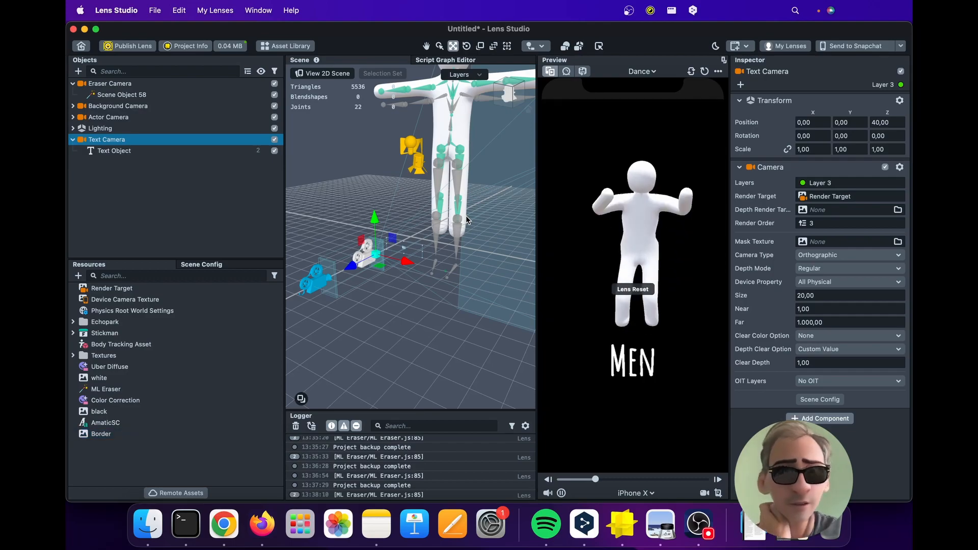
Place the Border image in the scene under the Text Camera and shift it back to about Z -40.59.
{"action": "left_click", "coordinate": [102, 435]}
{"action": "left_click_drag", "start_coordinate": [102, 434], "coordinate": [115, 154]}
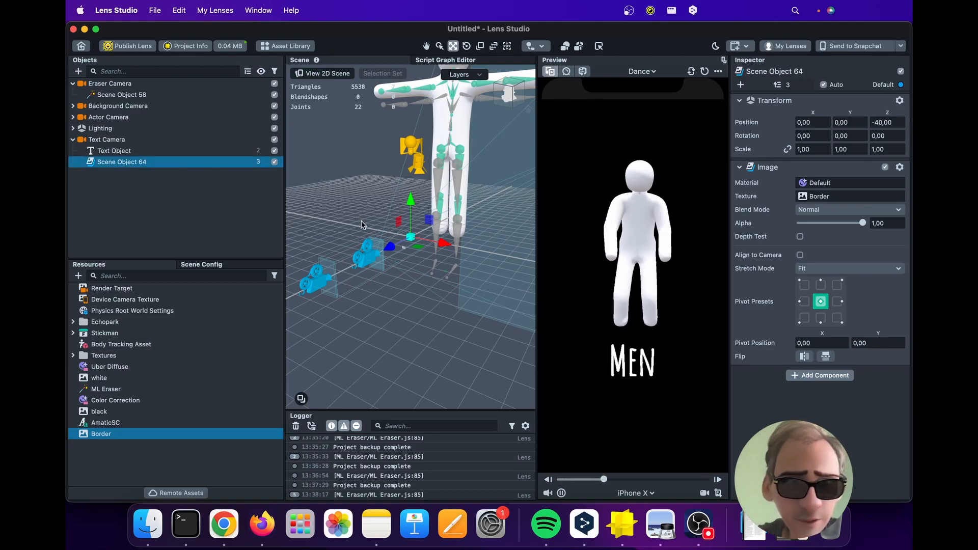
{"action": "left_click", "coordinate": [395, 248]}
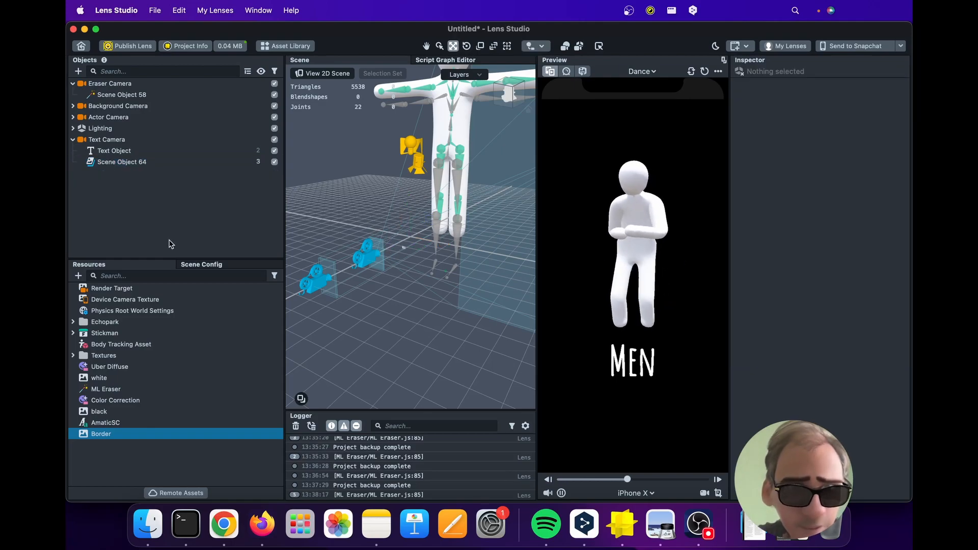
{"action": "left_click", "coordinate": [124, 161]}
{"action": "left_click_drag", "start_coordinate": [397, 245], "coordinate": [396, 245]}
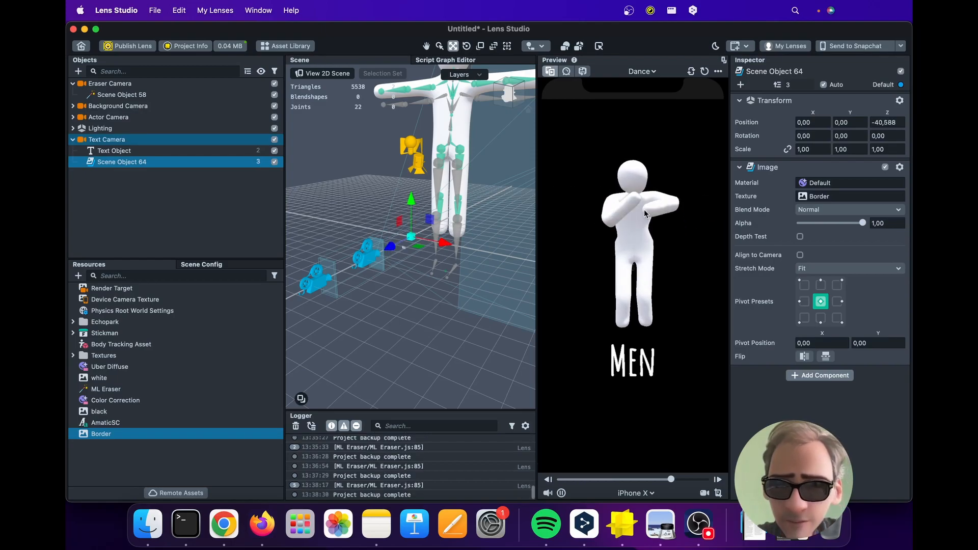
Set the border image's scale to 94 in X, 70 in Y and 64 in Z.
{"action": "type", "text": "94"}
{"action": "key", "text": "Tab"}
{"action": "type", "text": "70"}
{"action": "key", "text": "Tab"}
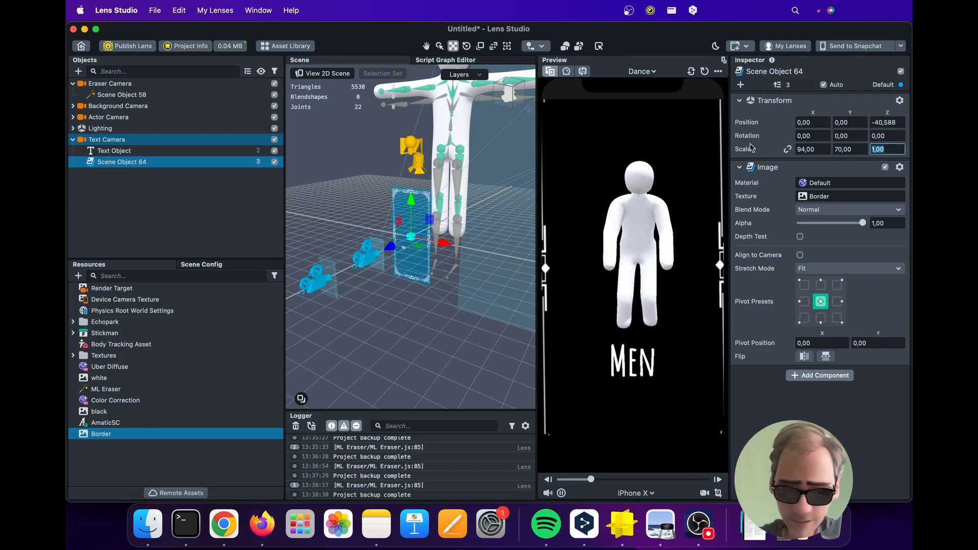
{"action": "type", "text": "64"}
{"action": "key", "text": "Return"}
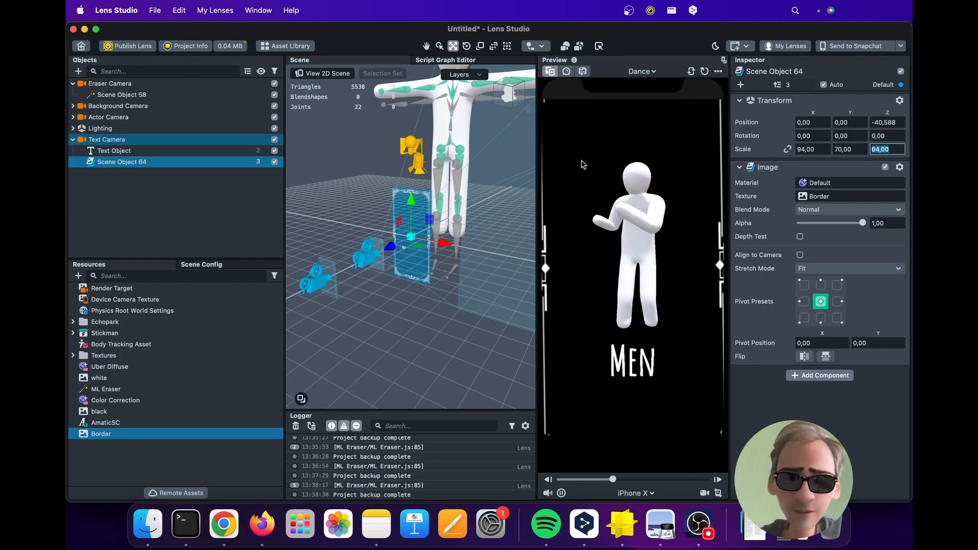
Move the border image back to about Z -53.54 and set its Z rotation to -1.
{"action": "left_click_drag", "start_coordinate": [390, 248], "coordinate": [400, 241]}
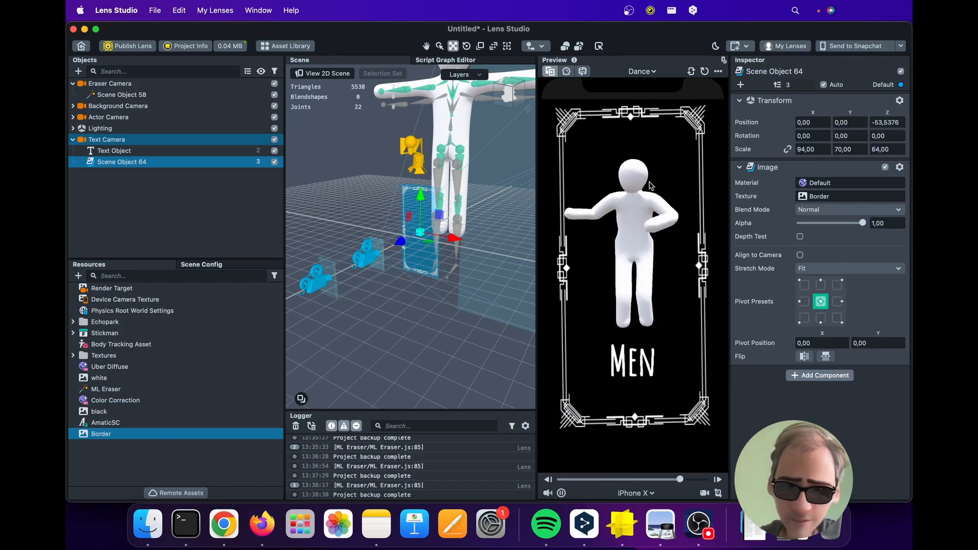
{"action": "left_click", "coordinate": [883, 135]}
{"action": "key", "text": "Up"}
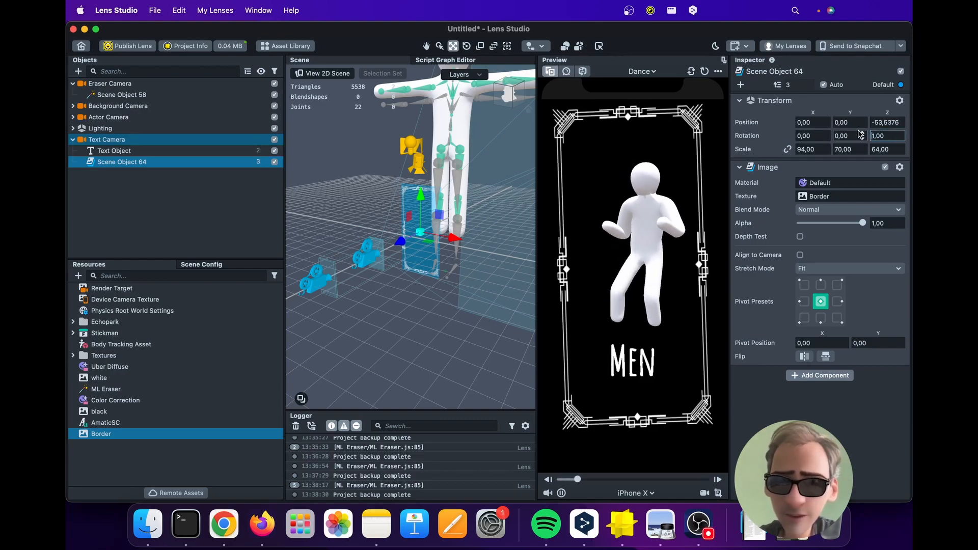
{"action": "type", "text": "-"}
{"action": "key", "text": "Return"}
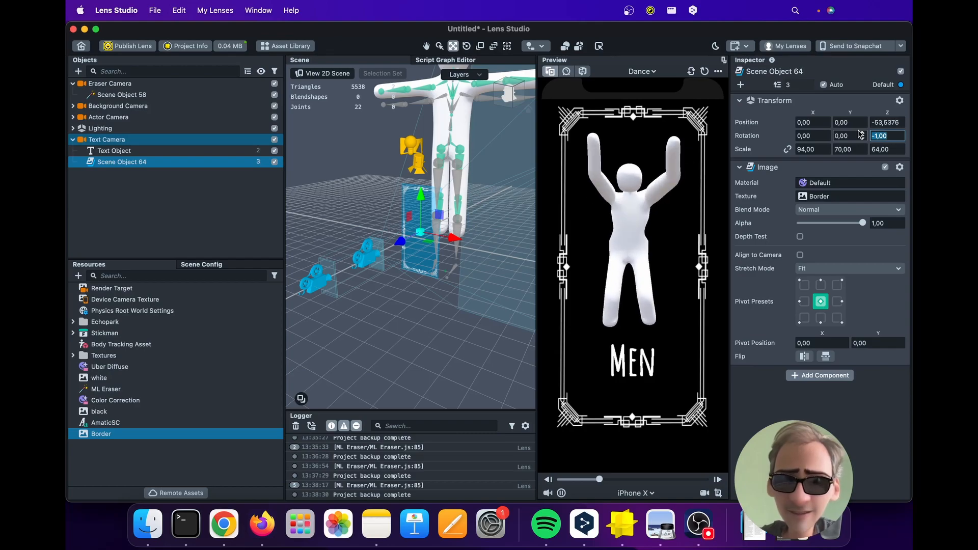